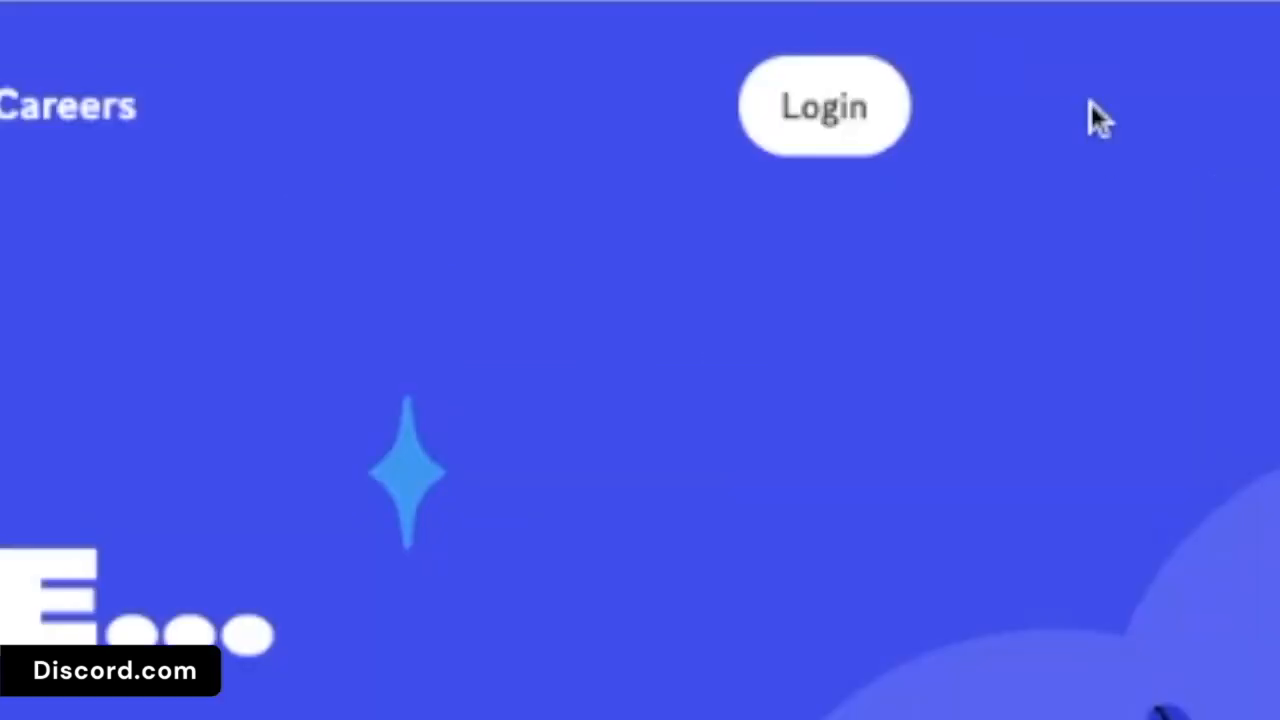
click(836, 132)
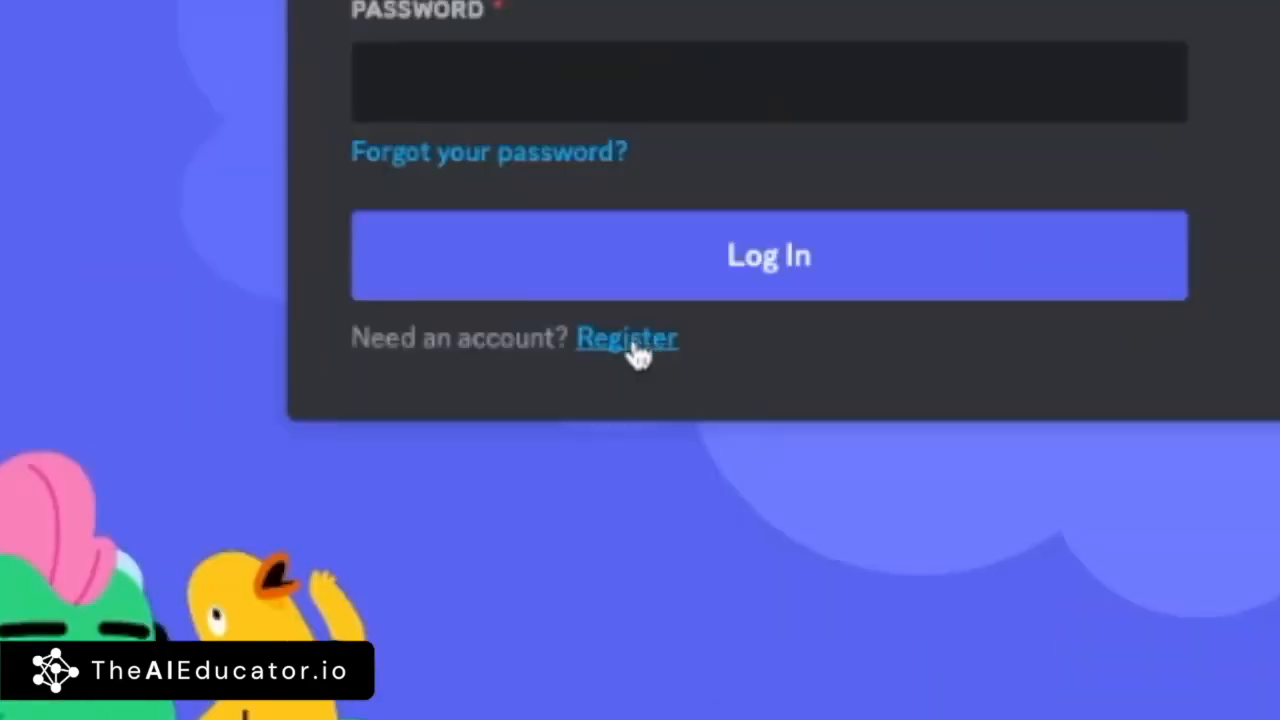
click(628, 352)
click(543, 211)
key(ctrl+v)
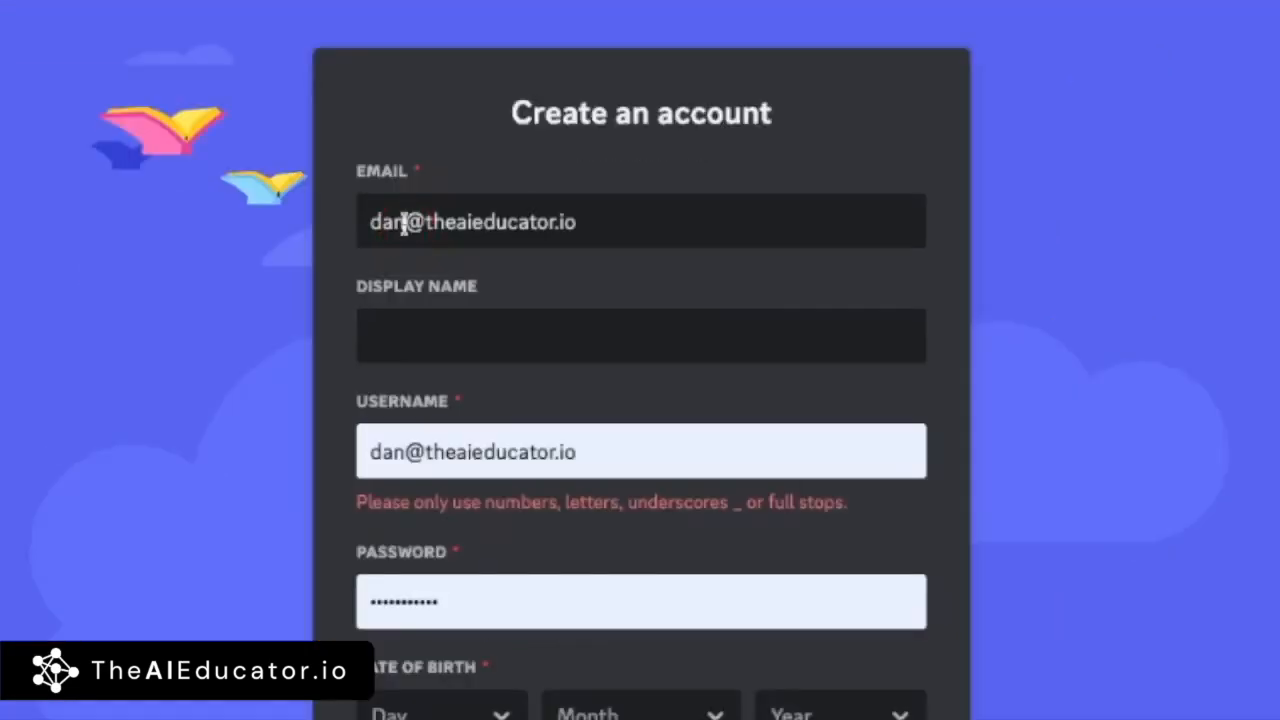
click(404, 224)
text(+67)
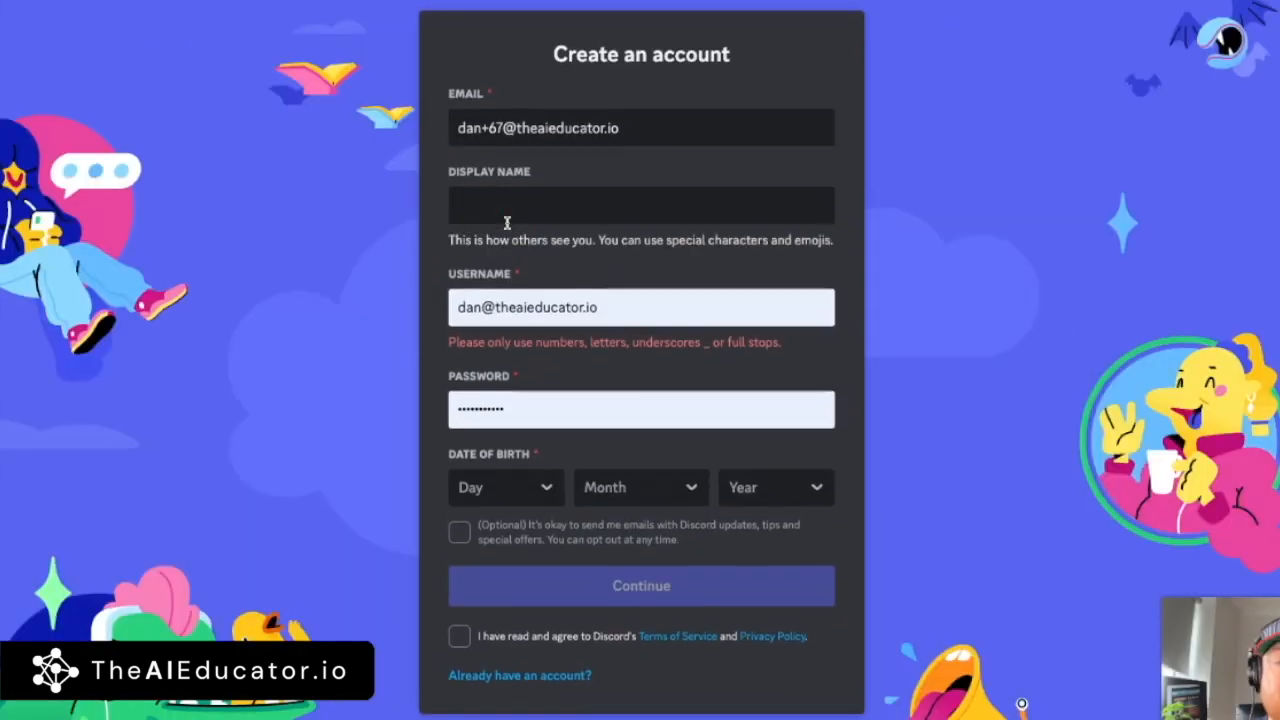
- Fill in the display name and replace the autofilled username with a valid one
text(Danf)
drag(566, 294, 640, 297)
key(ctrl+a)
text(danf234356)
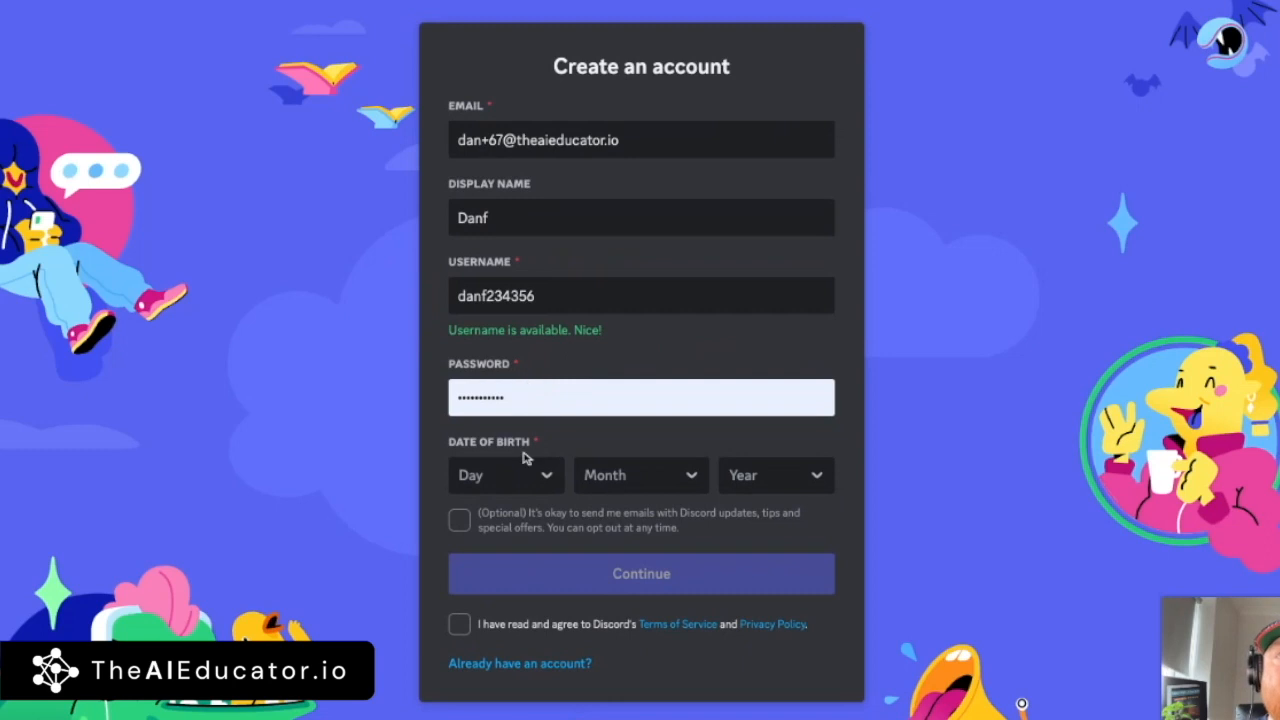
- Choose the day, month and year for the account's date of birth
click(524, 466)
click(498, 300)
click(630, 463)
click(640, 350)
click(770, 463)
scroll(771, 407, down, 2)
click(743, 277)
- Agree to Discord's Terms of Service and Privacy Policy and submit the registration form
click(706, 515)
click(459, 612)
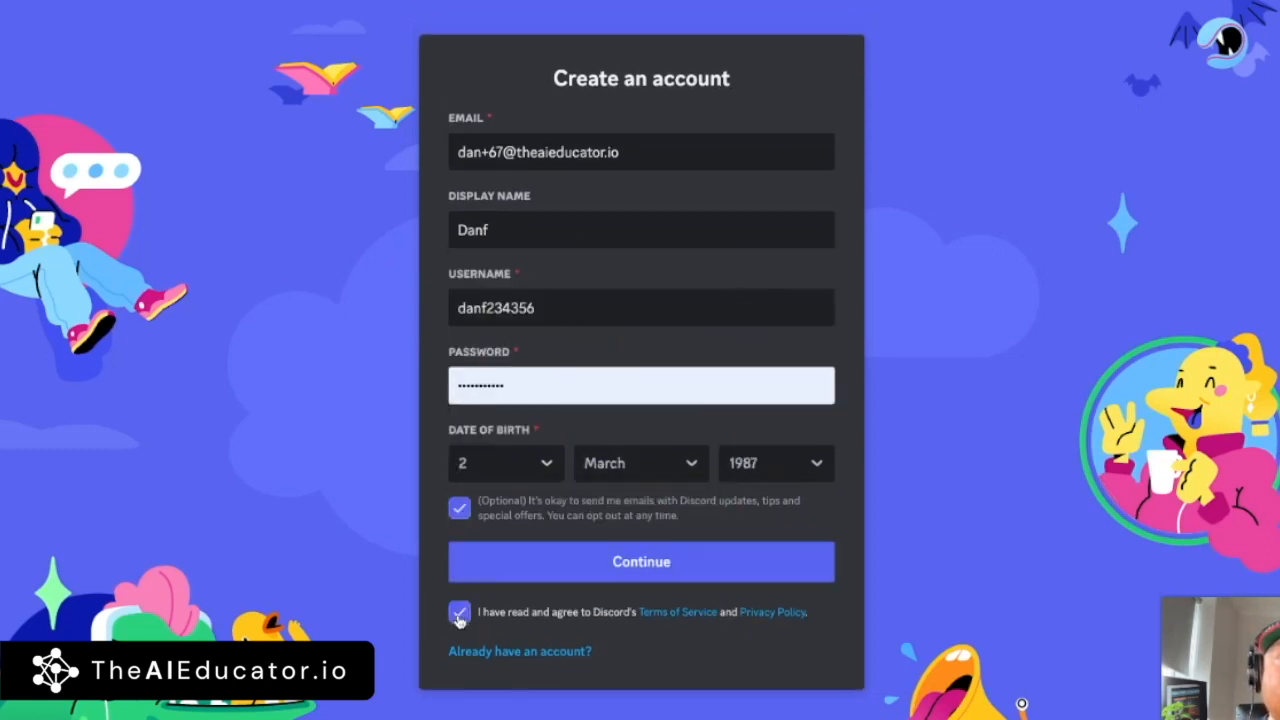
click(459, 509)
click(646, 563)
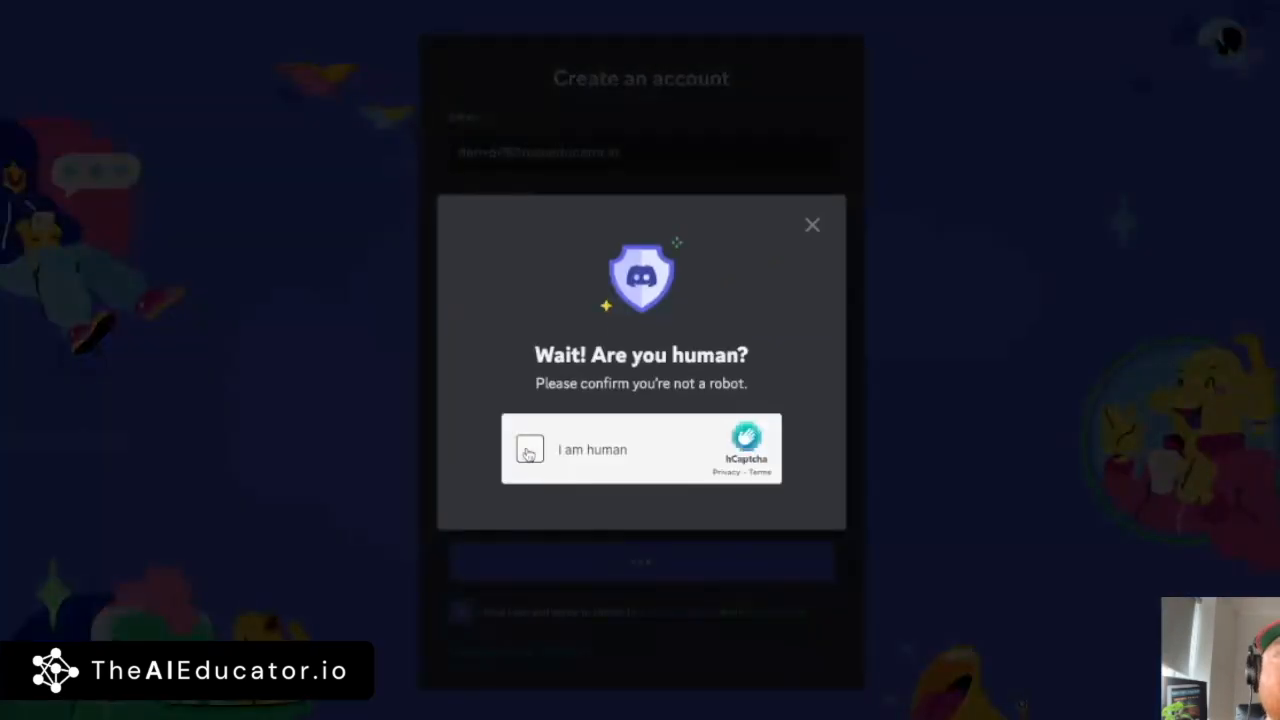
- Confirm being human and solve the hCaptcha challenge by picking out the parrot
click(529, 452)
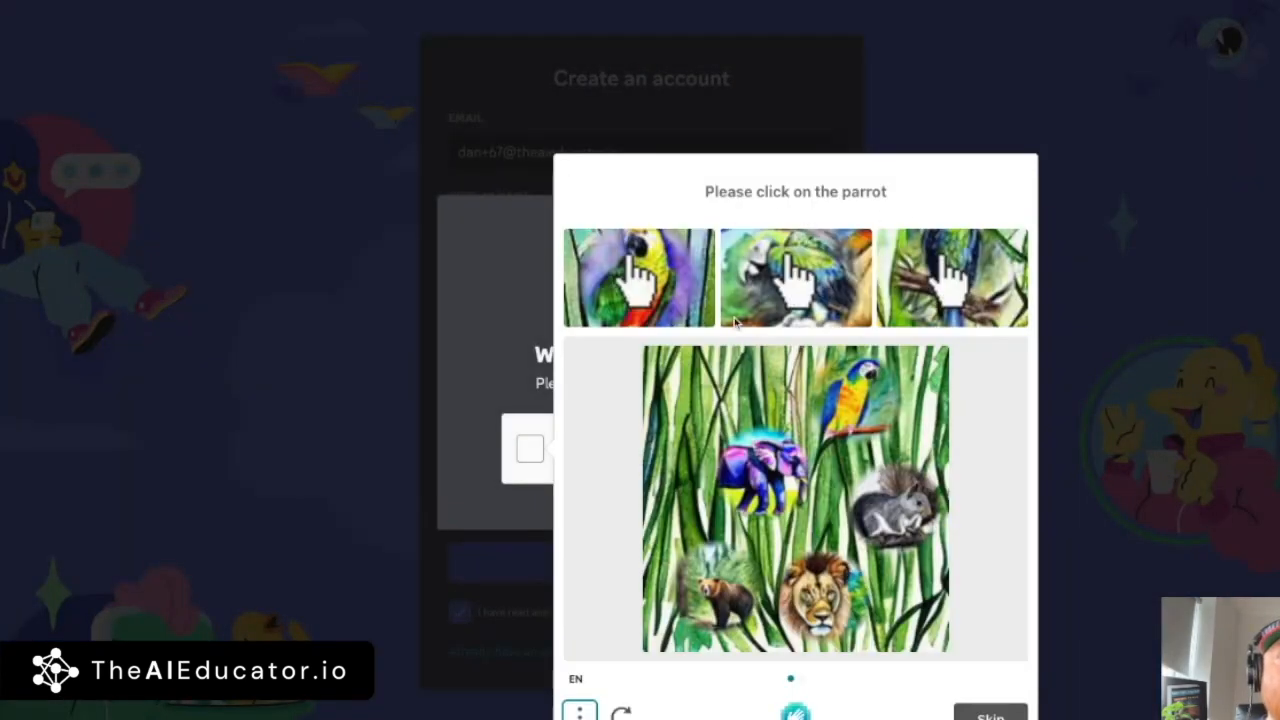
click(858, 397)
click(781, 414)
click(988, 712)
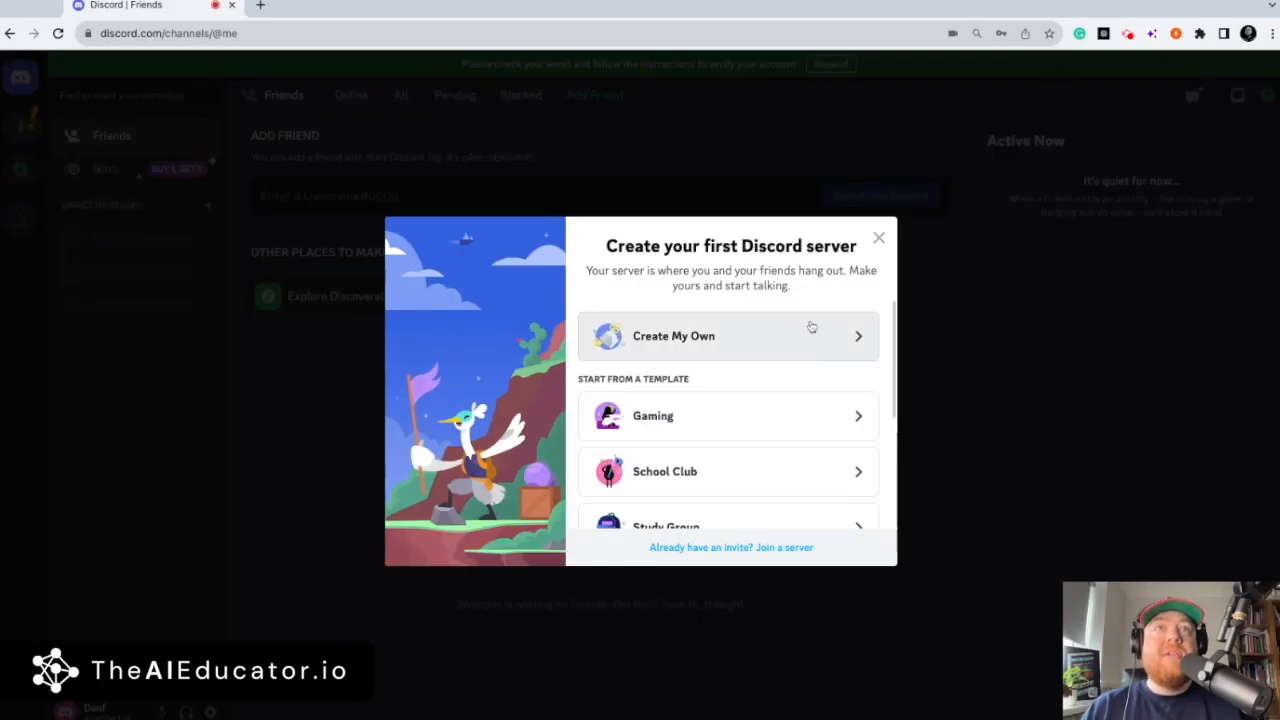
- Look through the server templates and dismiss the first Discord server prompt without creating one
scroll(798, 407, down, 3)
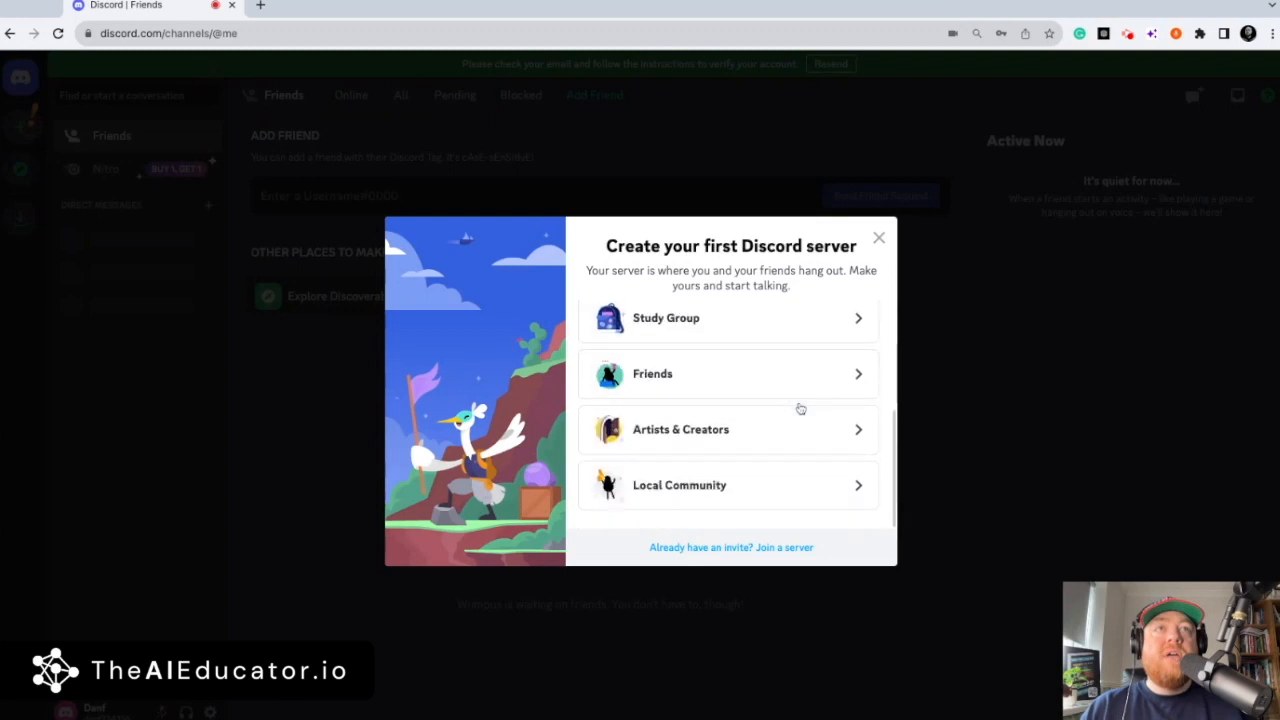
scroll(800, 409, up, 3)
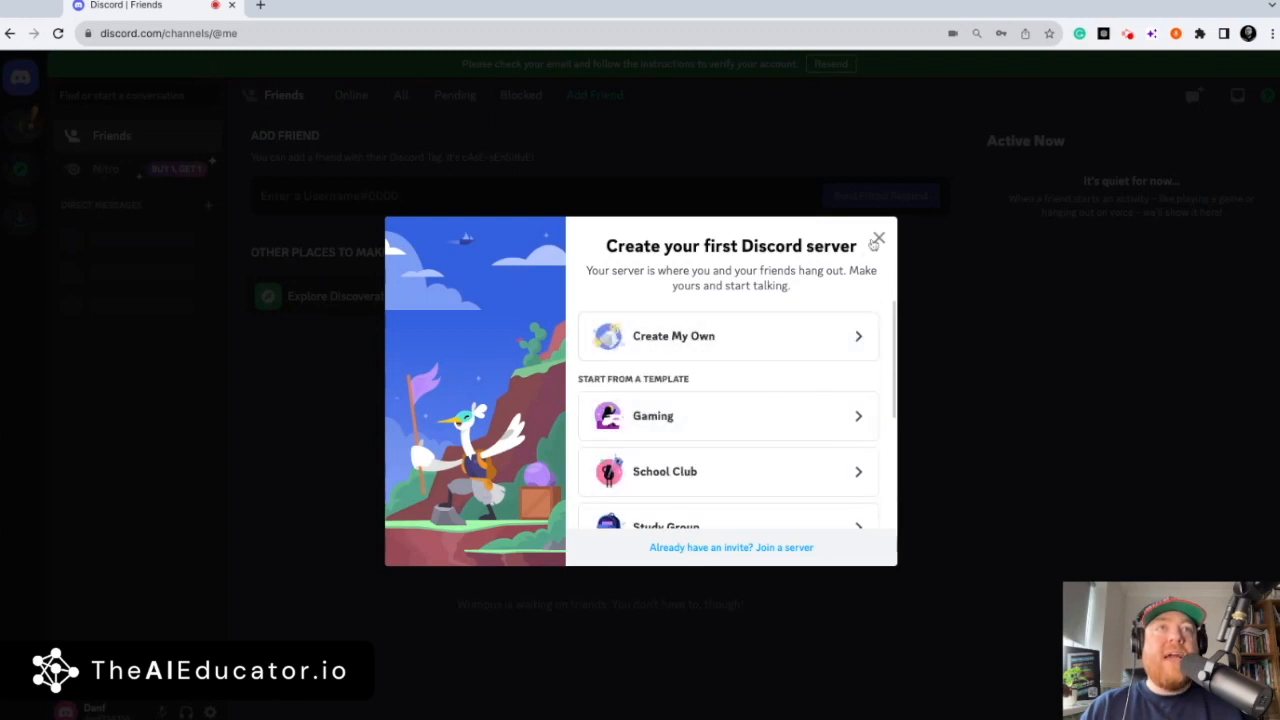
click(877, 240)
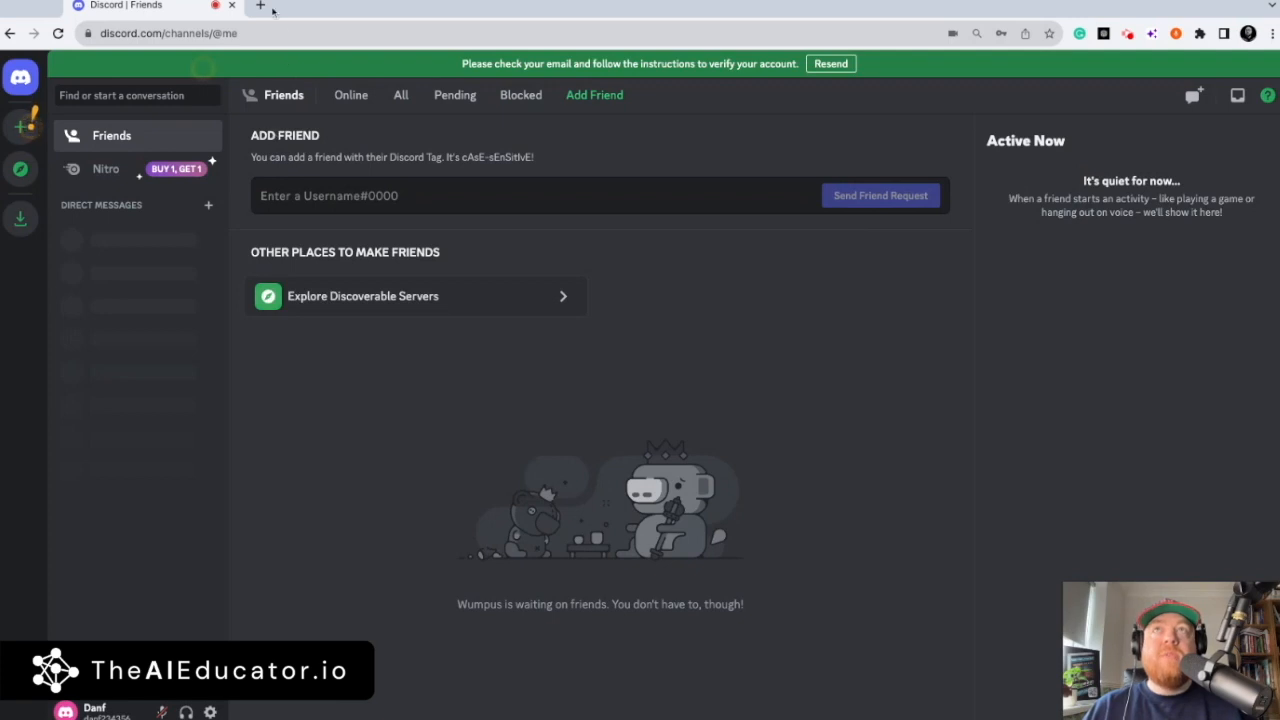
- Open midjourney.com in a new browser tab and join the beta by accepting the invite to the Midjourney Discord server
click(261, 6)
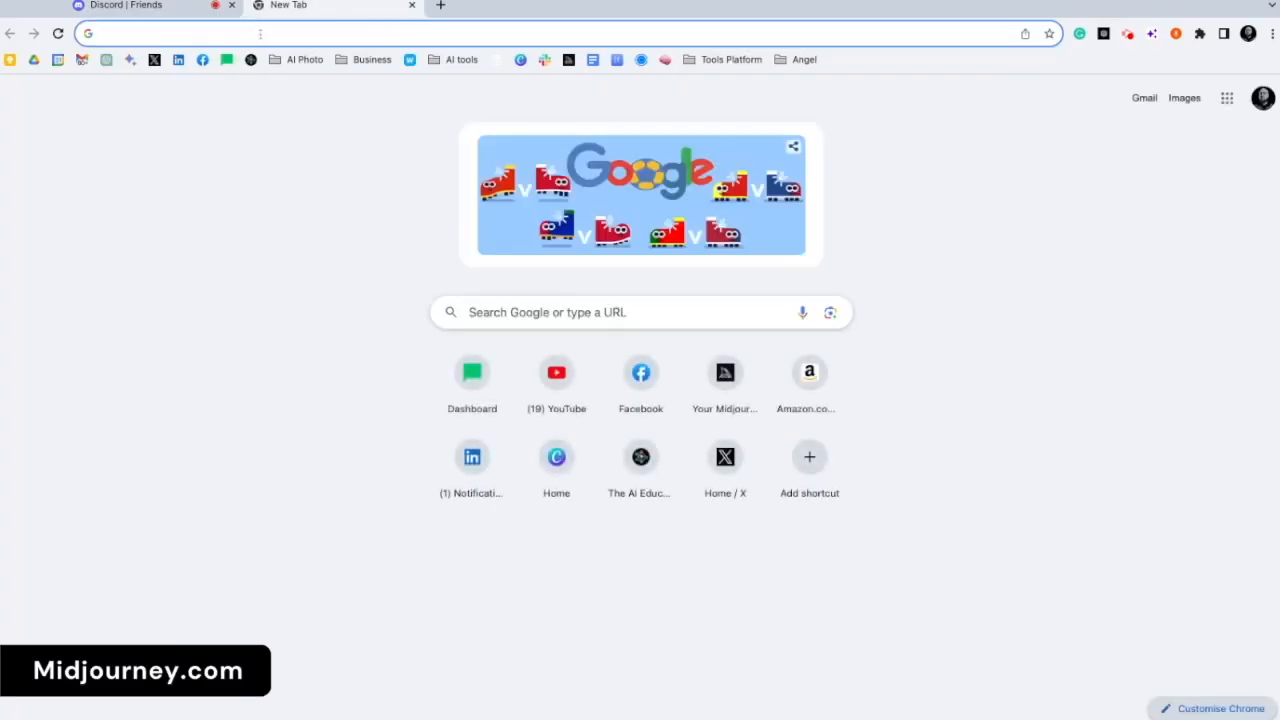
text(midjourne)
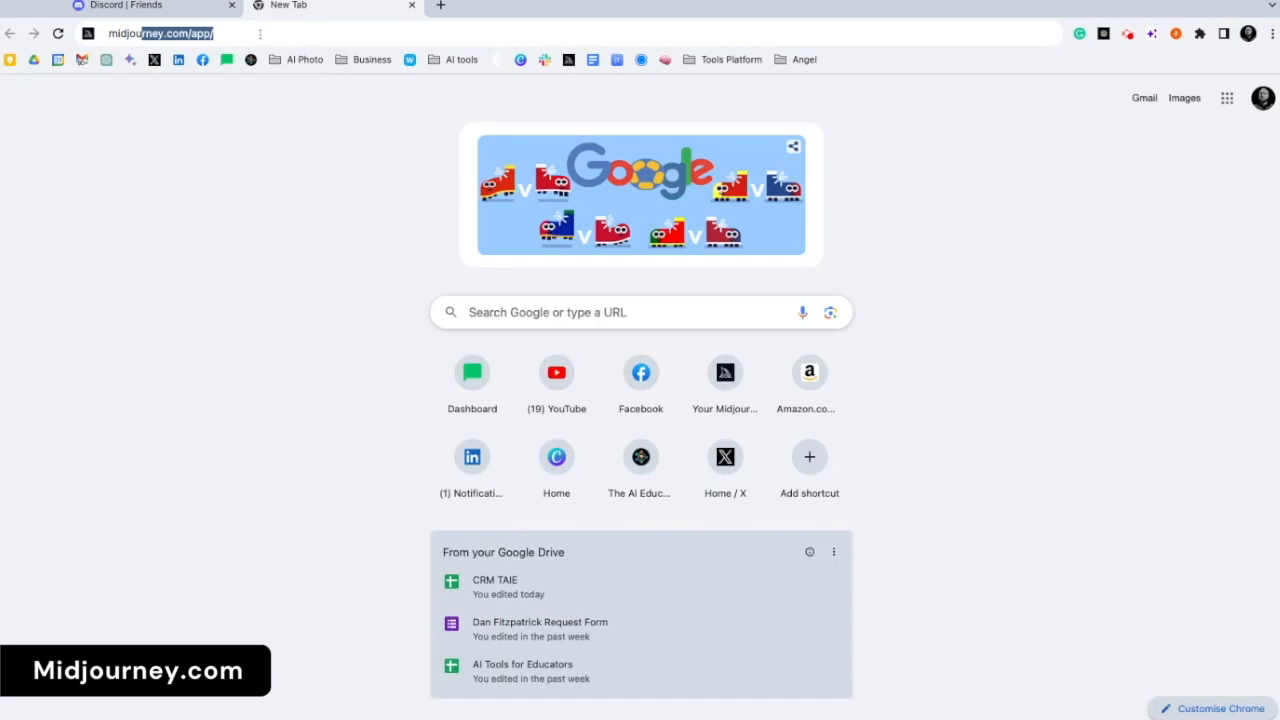
text(y.com)
key(Delete)
key(Return)
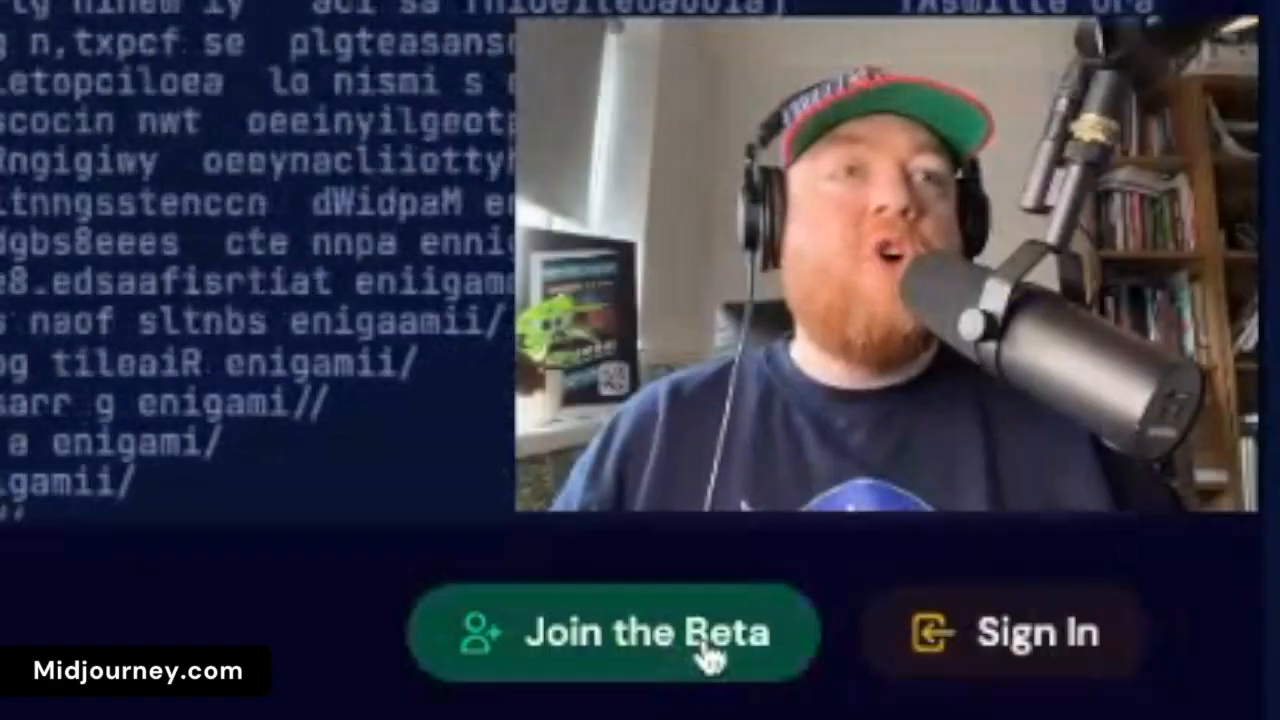
click(707, 655)
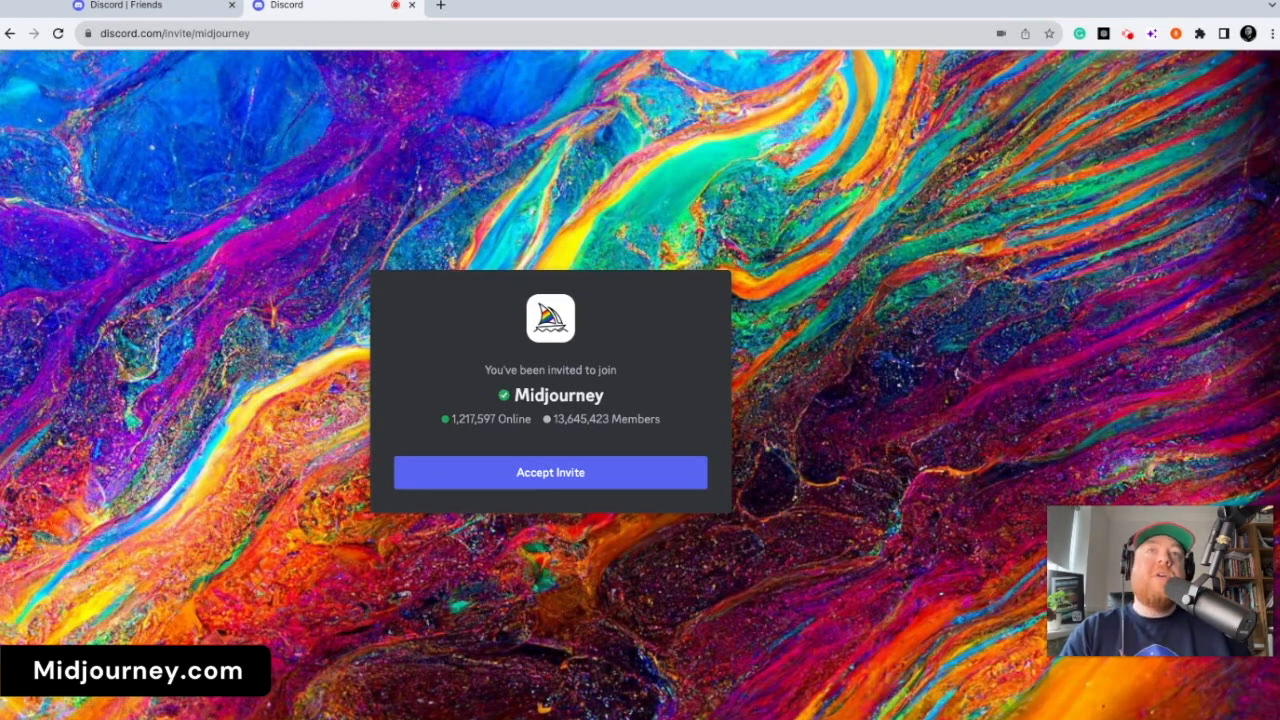
click(578, 477)
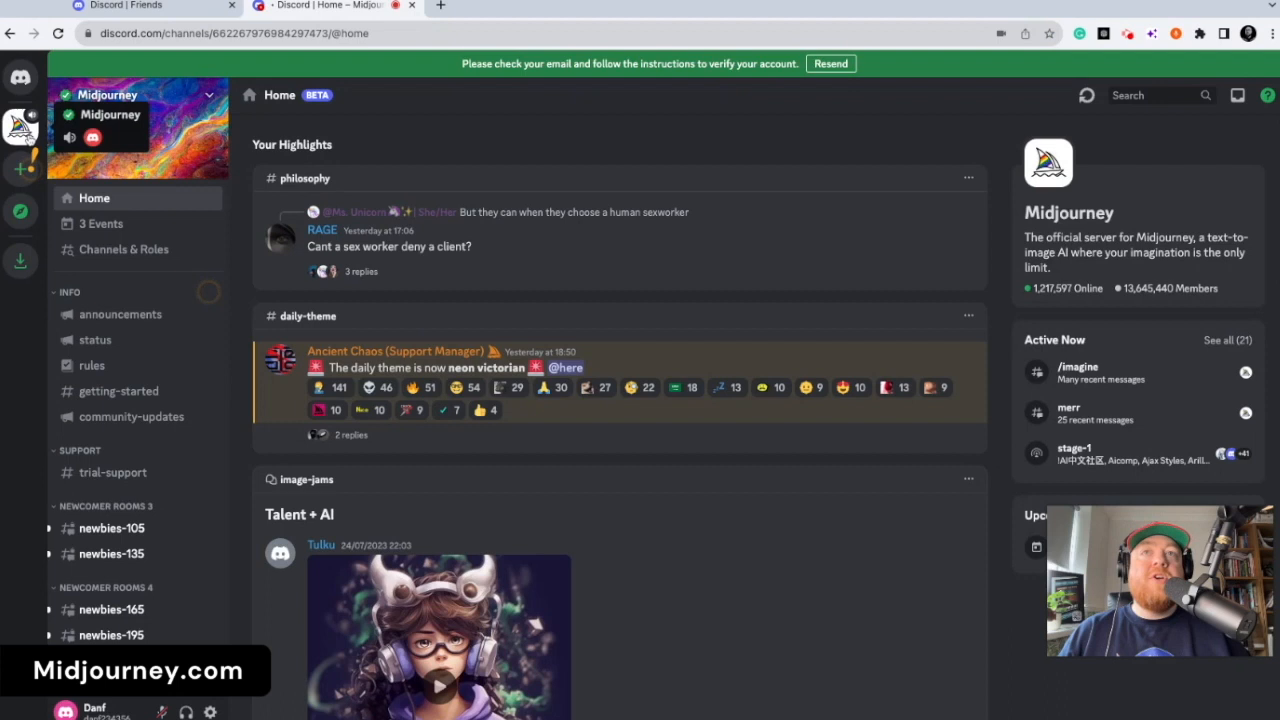
- Look through the highlighted posts and images on the Midjourney server's Home page
scroll(585, 475, down, 1)
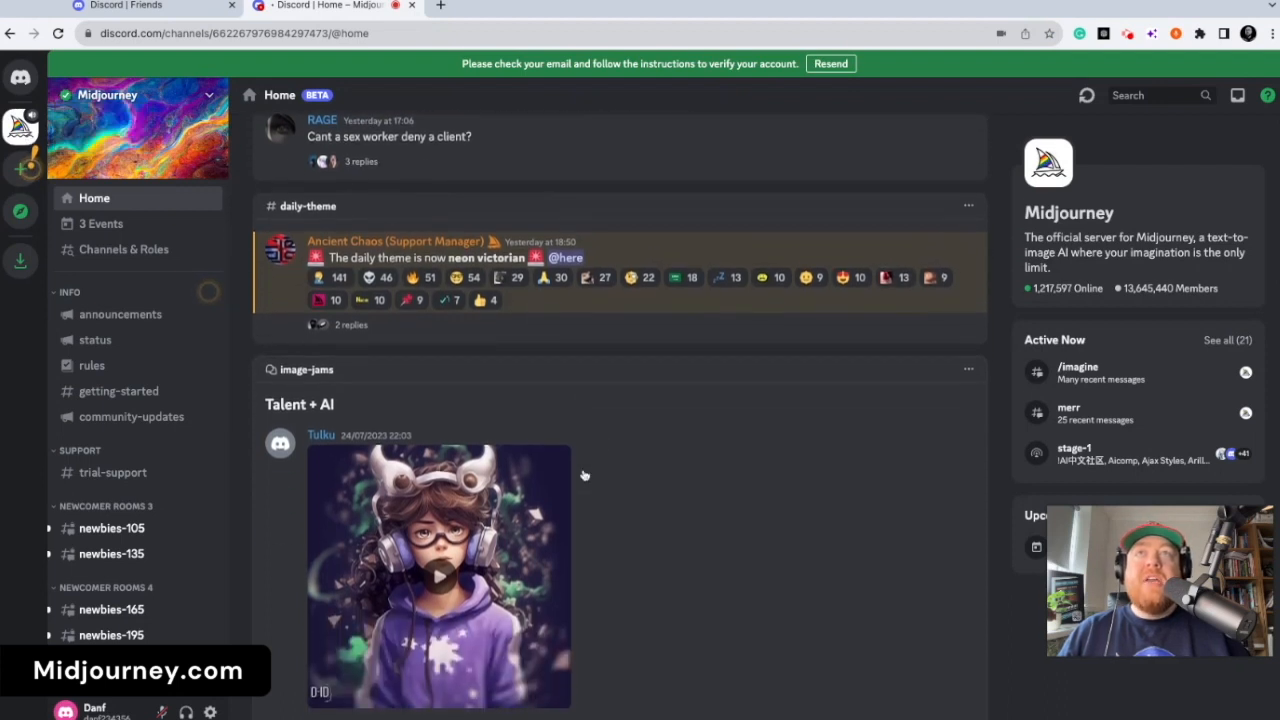
scroll(585, 475, down, 7)
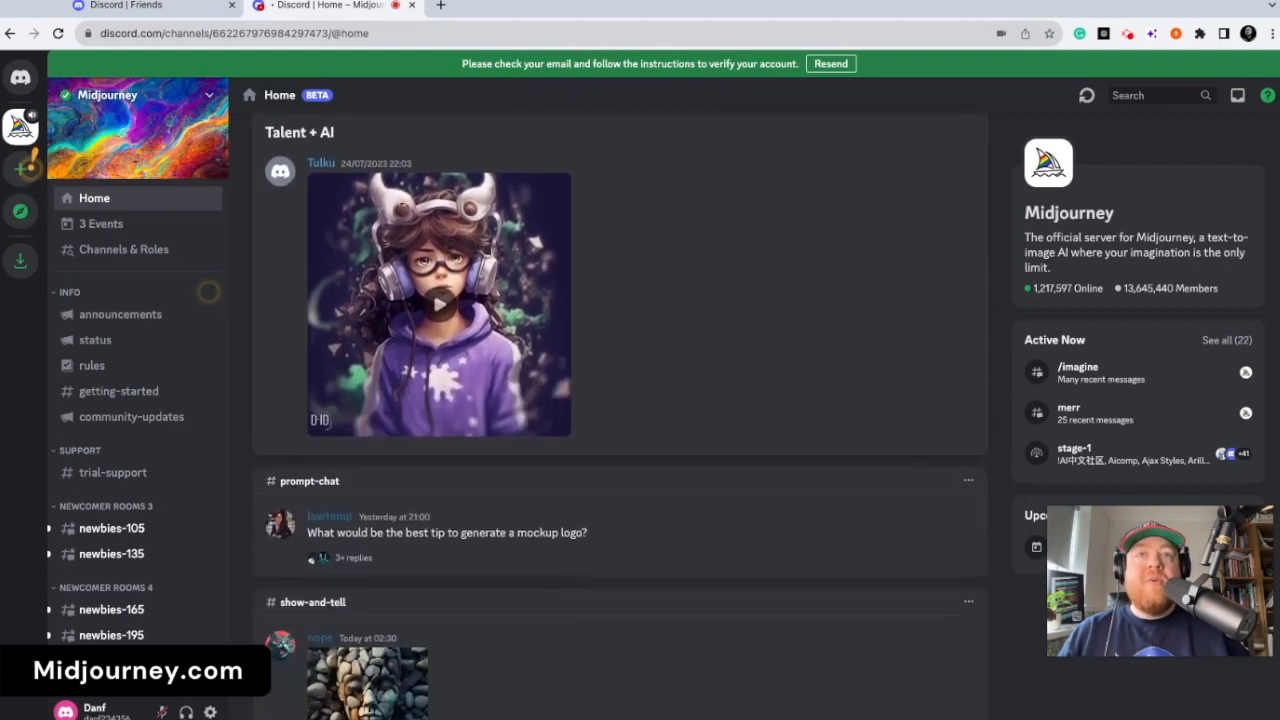
scroll(620, 417, down, 7)
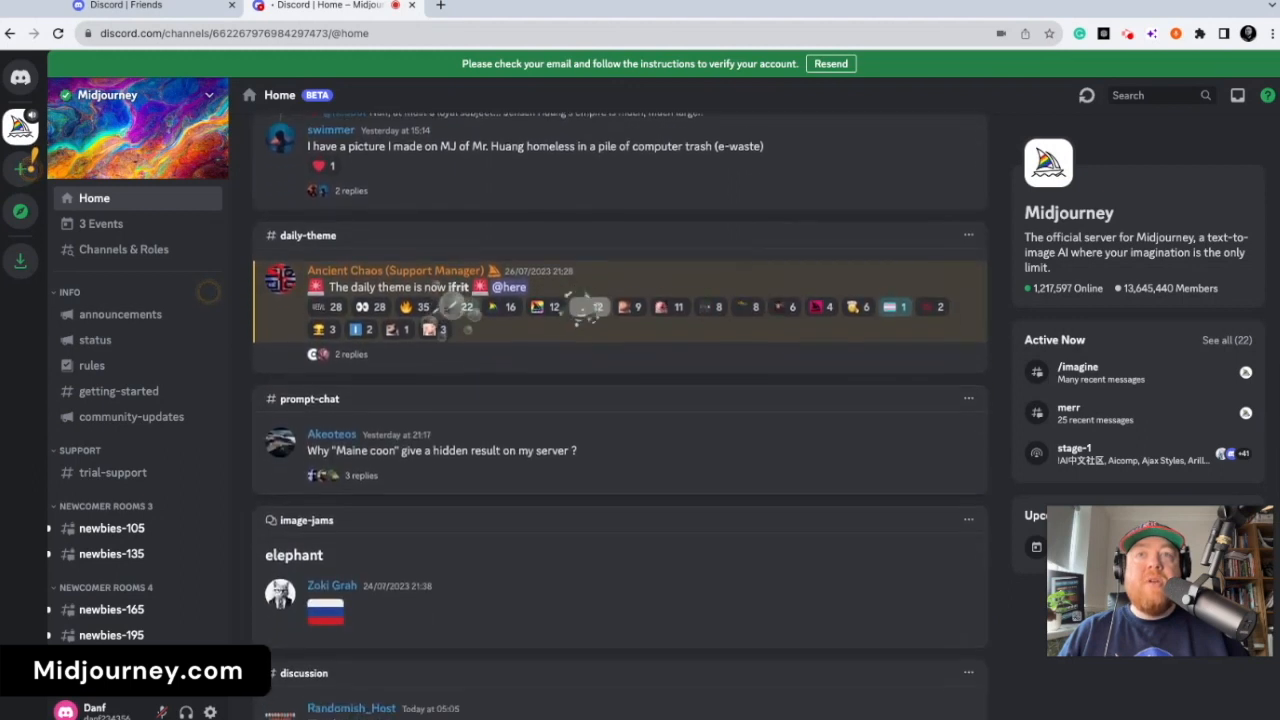
scroll(620, 417, down, 10)
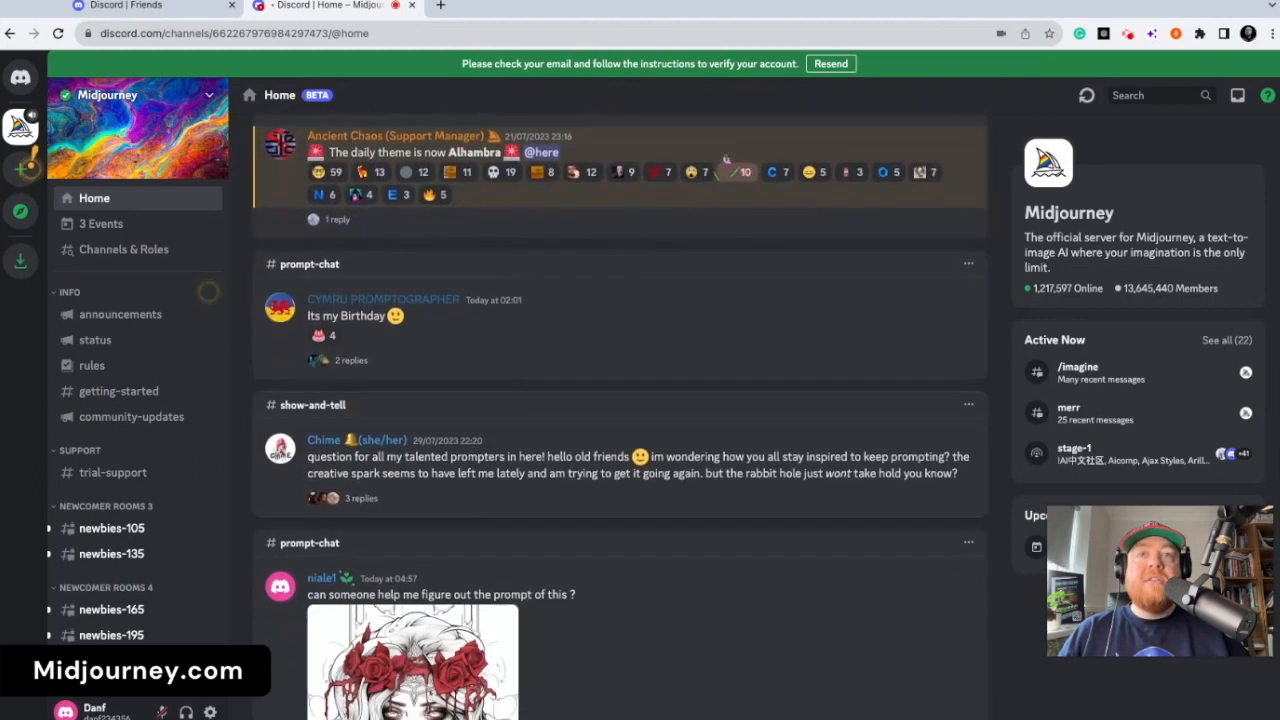
scroll(620, 417, down, 1)
scroll(620, 417, down, 12)
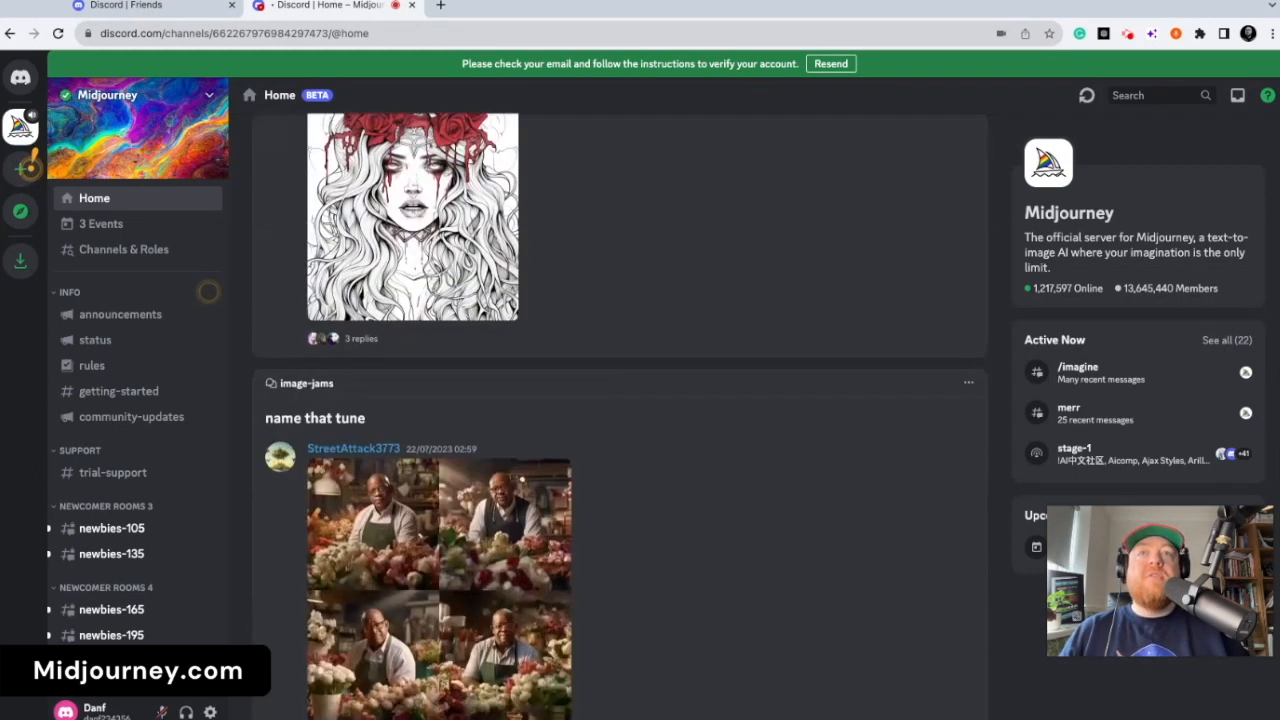
scroll(620, 417, down, 12)
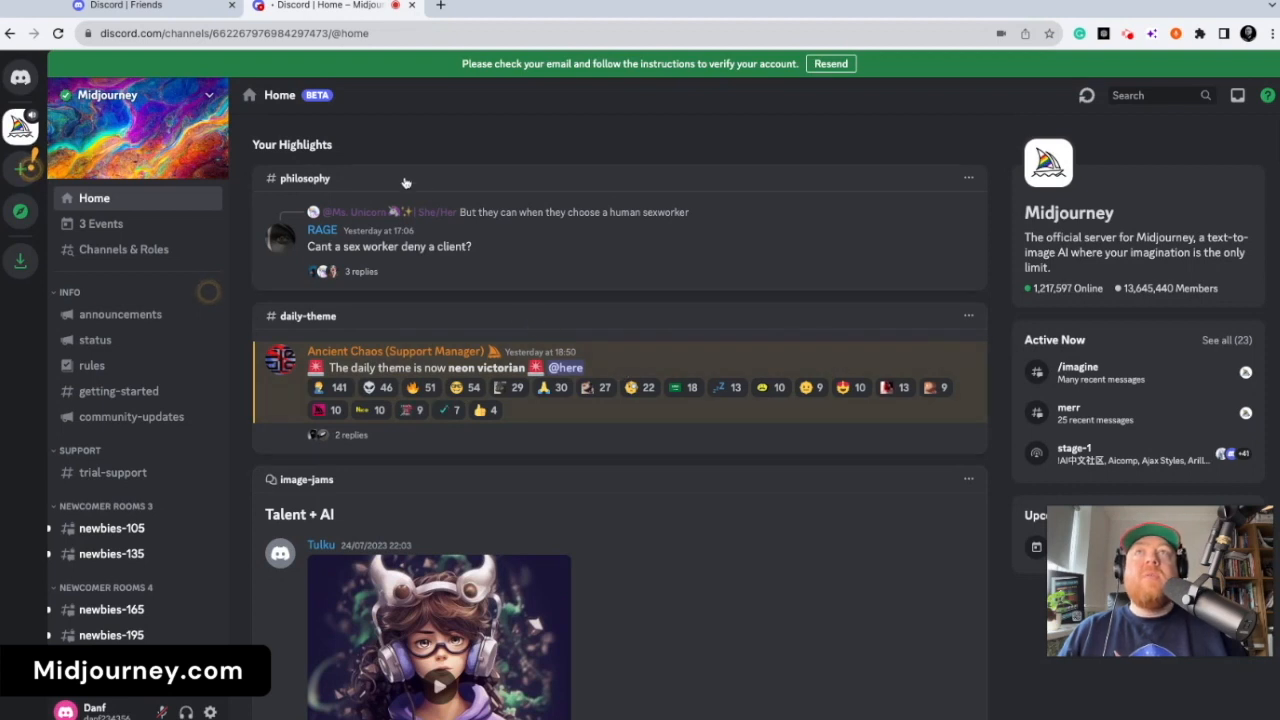
- Sign in to midjourney.com in a new browser tab by authorising Midjourney Bot to access the Discord account
click(440, 5)
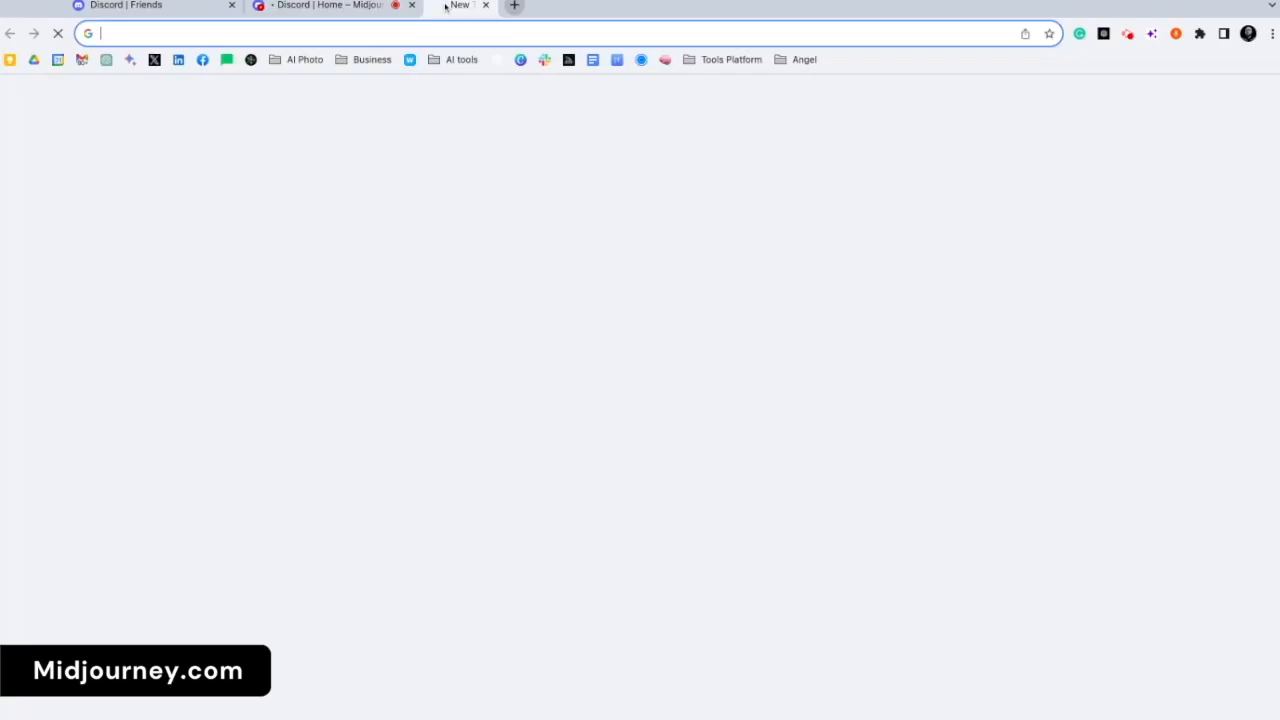
text(midjou)
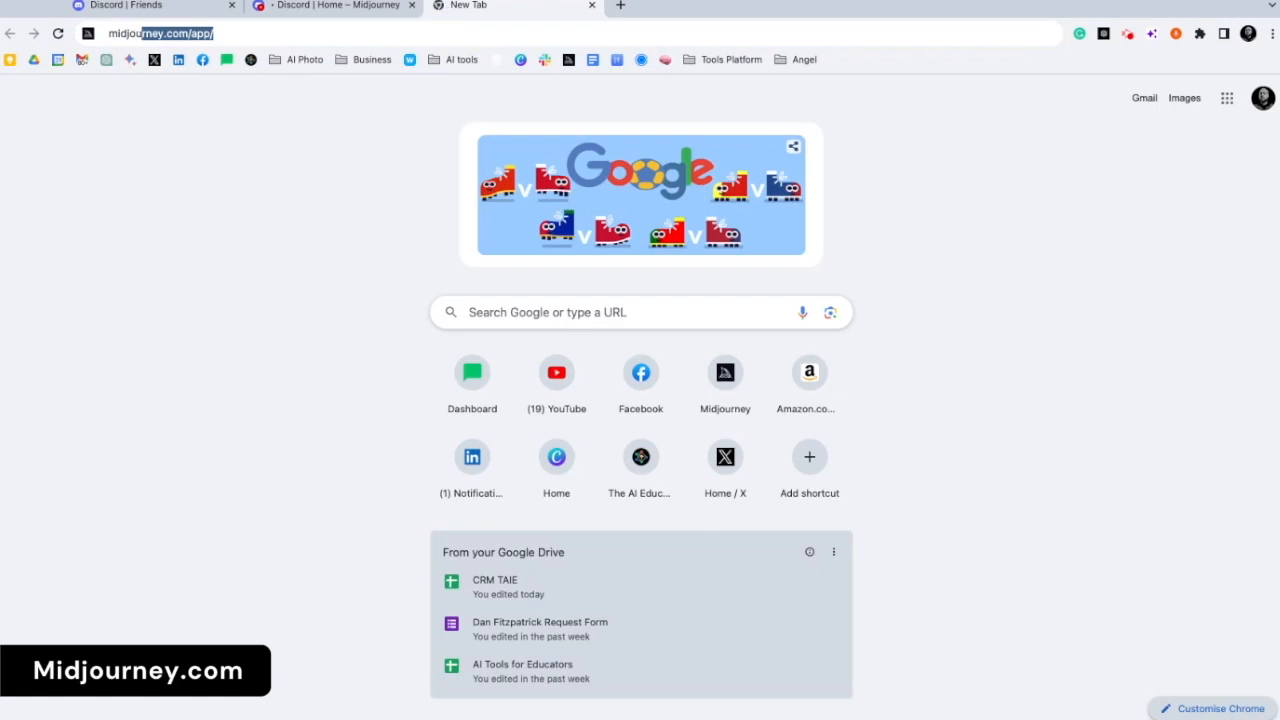
text(rney.com)
key(Return)
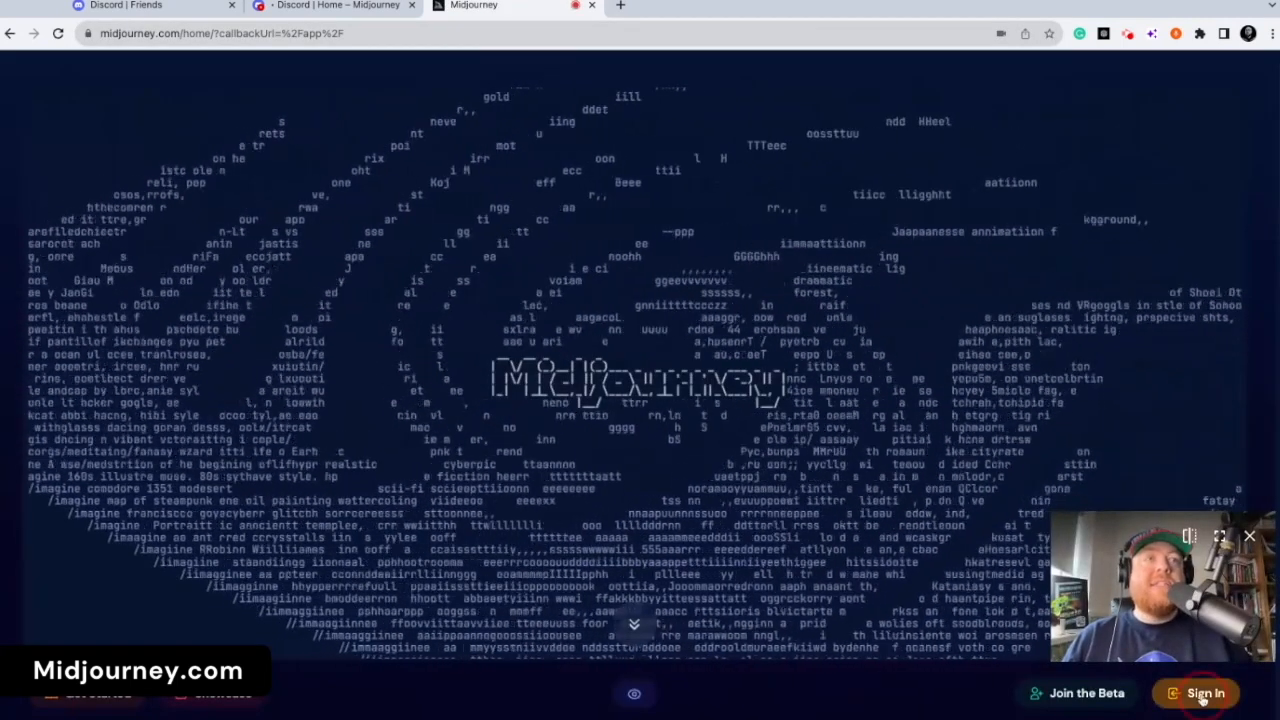
click(1202, 698)
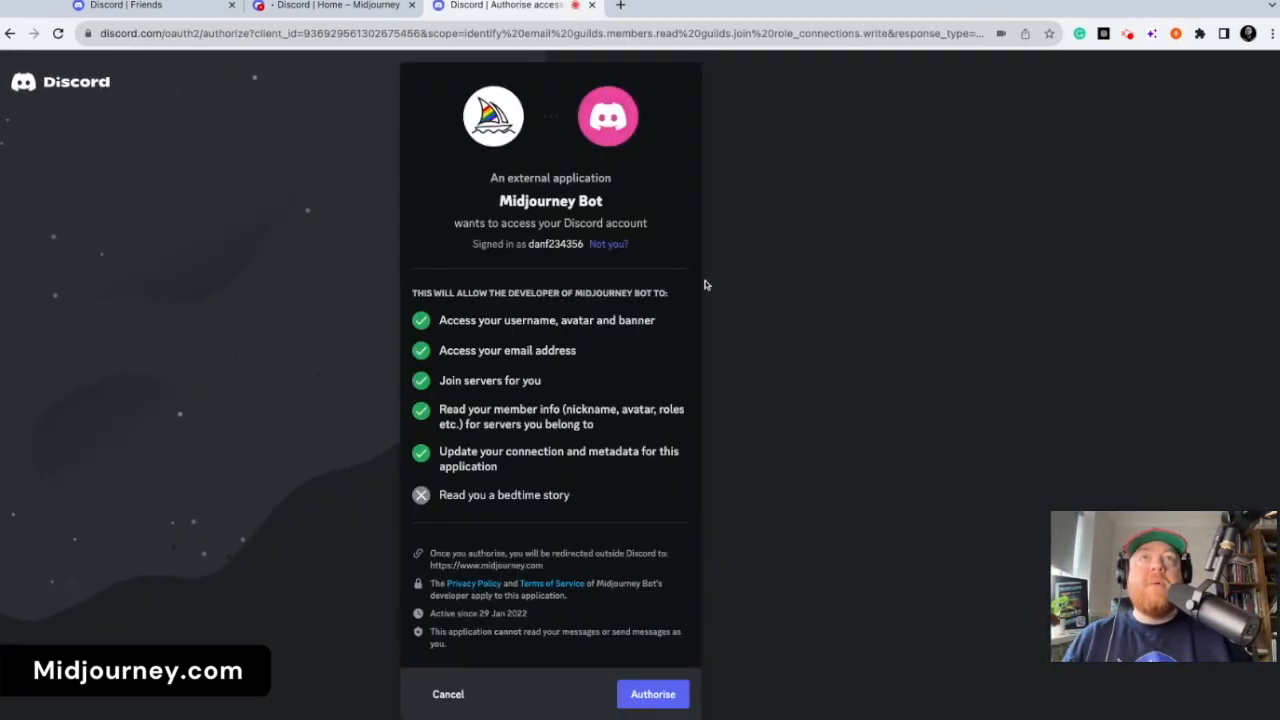
click(662, 695)
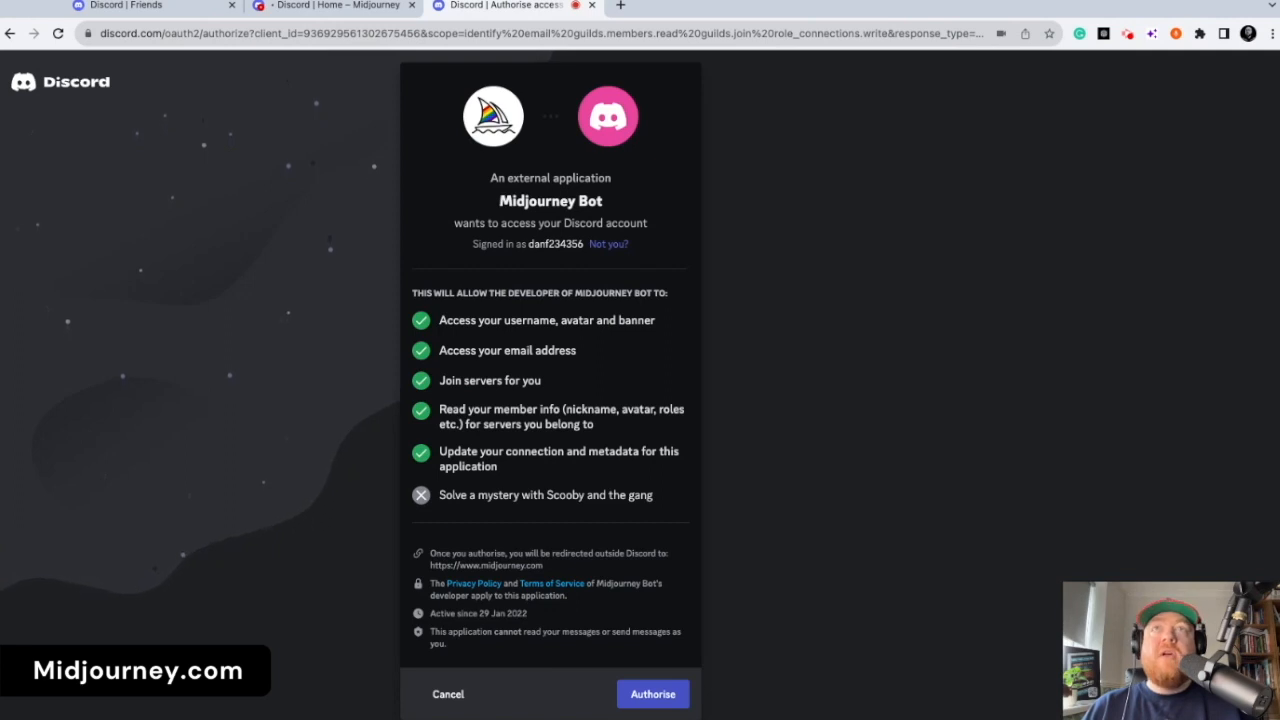
click(653, 694)
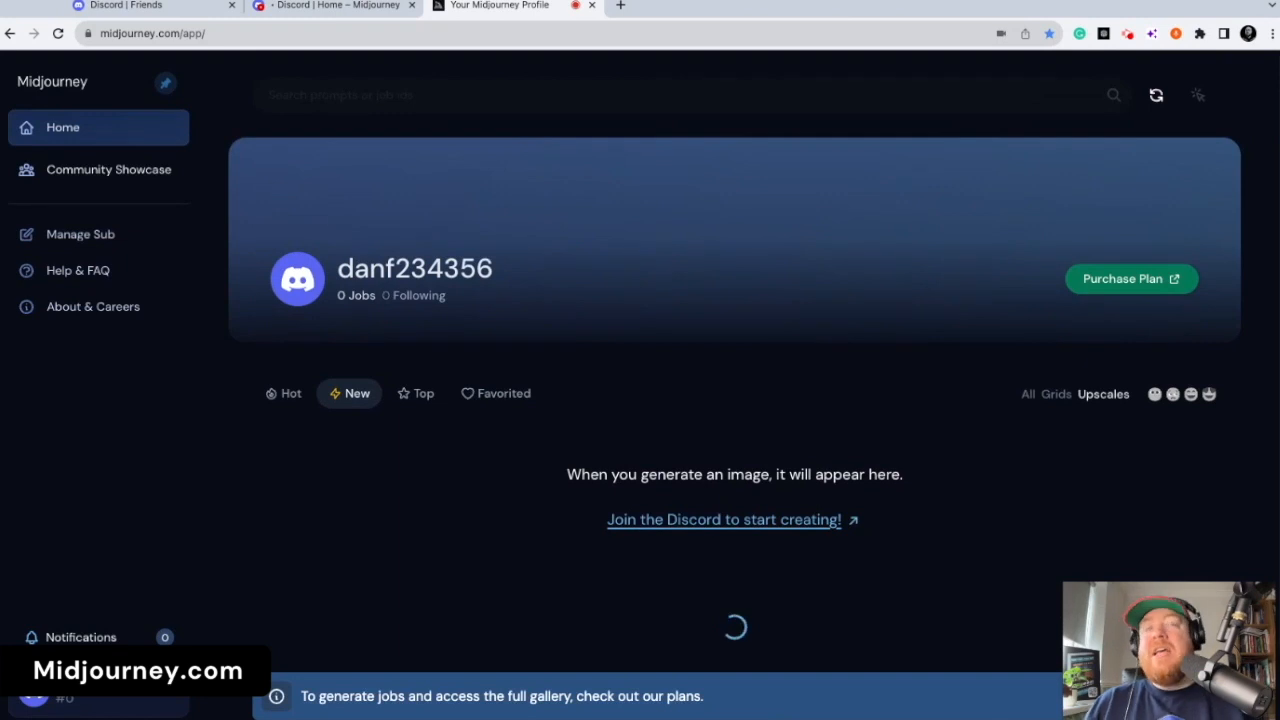
- Open the plan purchase page from the Midjourney profile and compare the yearly-billed Basic, Standard and Pro plans
scroll(735, 400, down, 1)
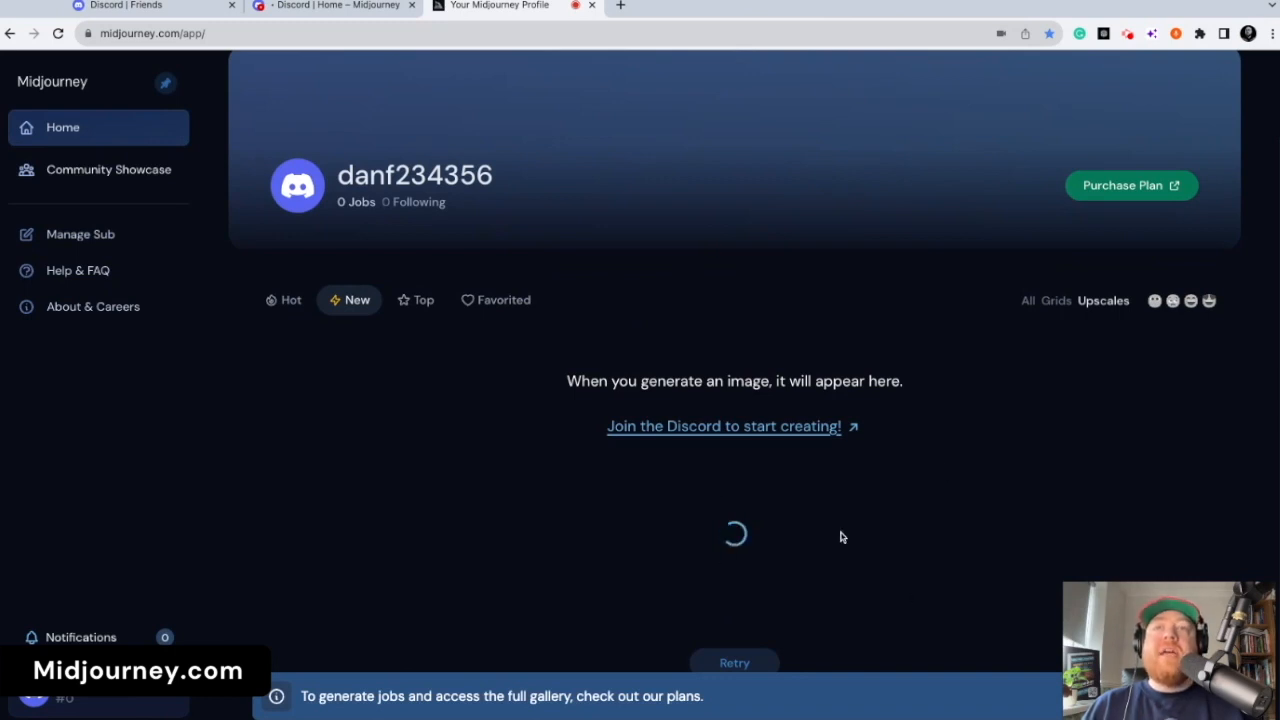
scroll(840, 537, up, 1)
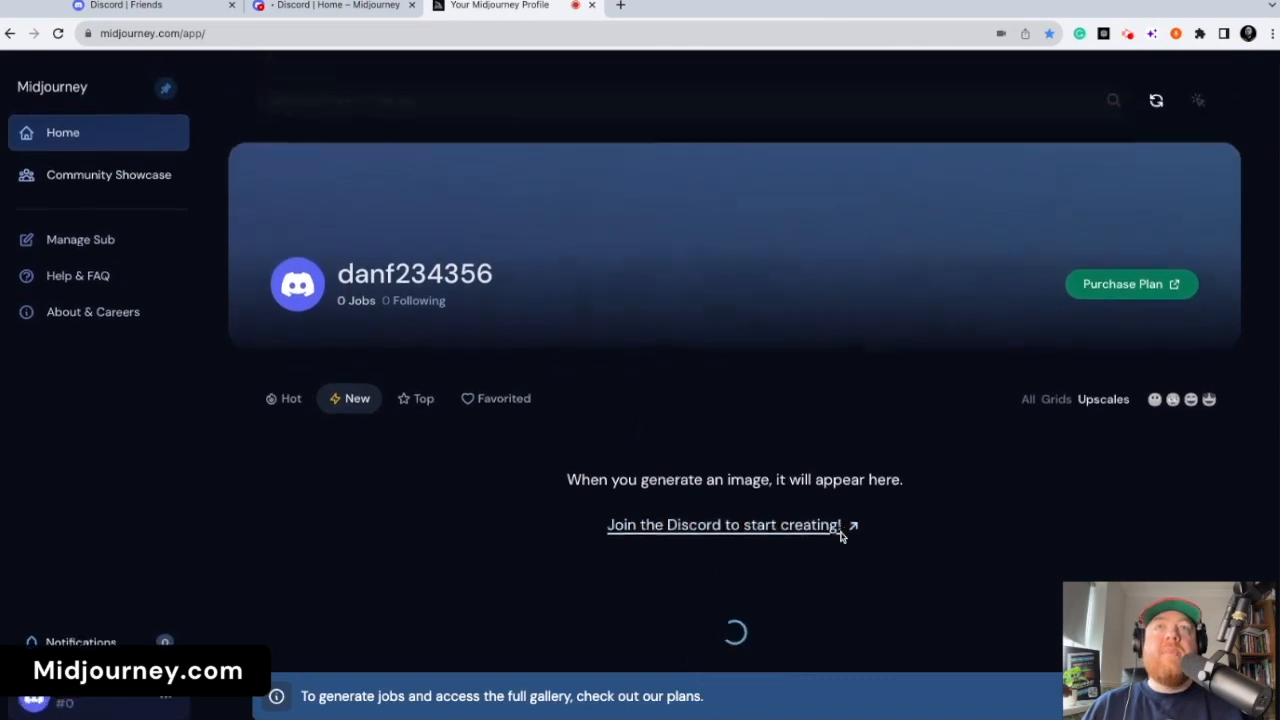
scroll(840, 537, down, 1)
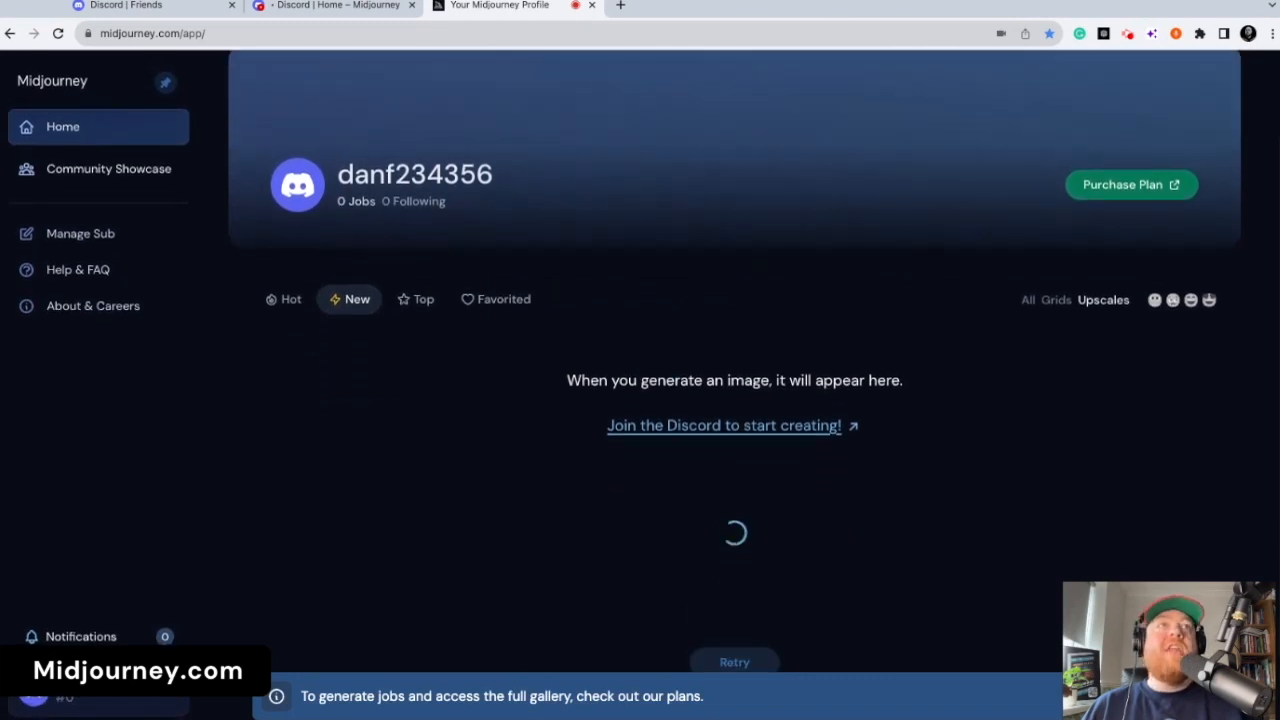
click(1115, 188)
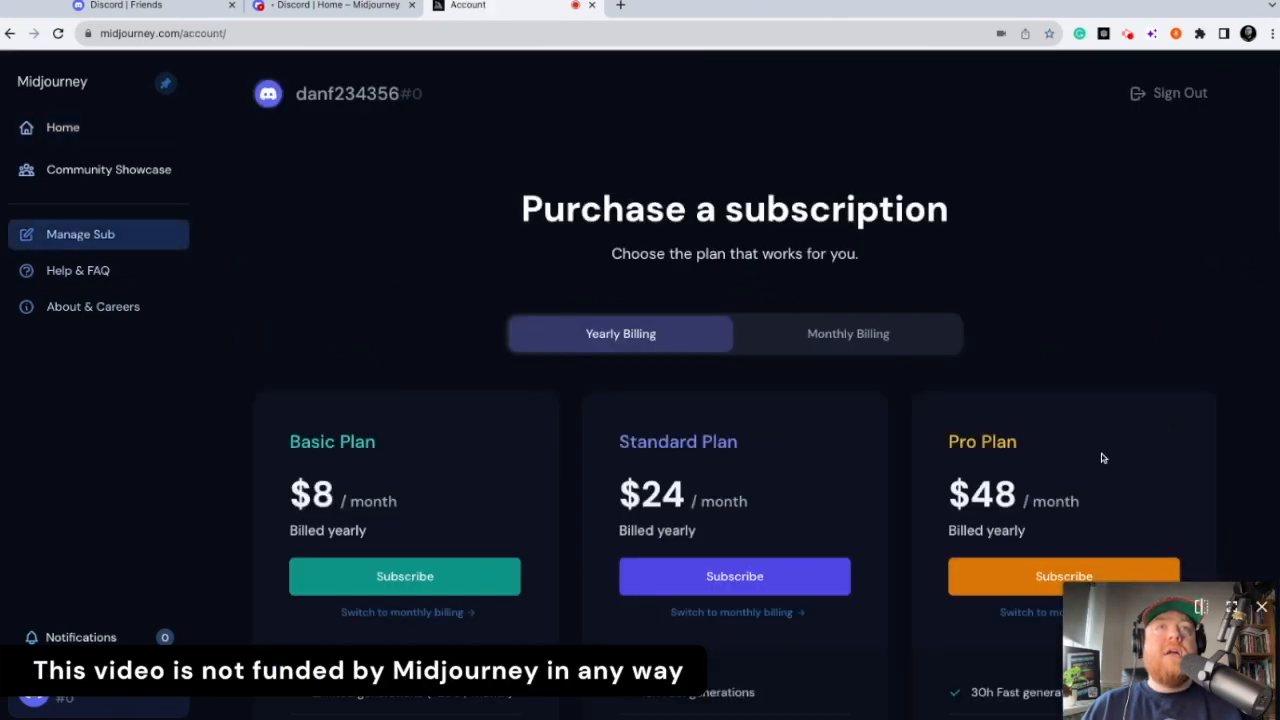
scroll(1103, 458, down, 3)
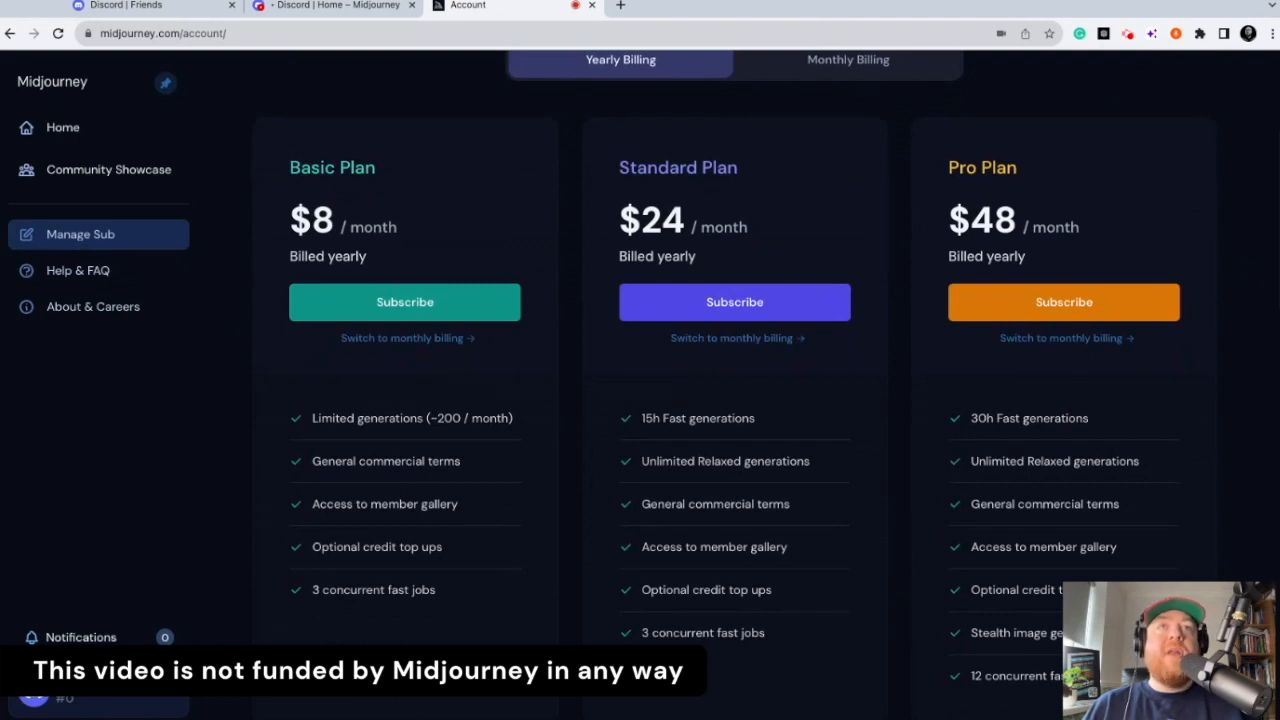
scroll(735, 400, down, 1)
scroll(735, 400, up, 3)
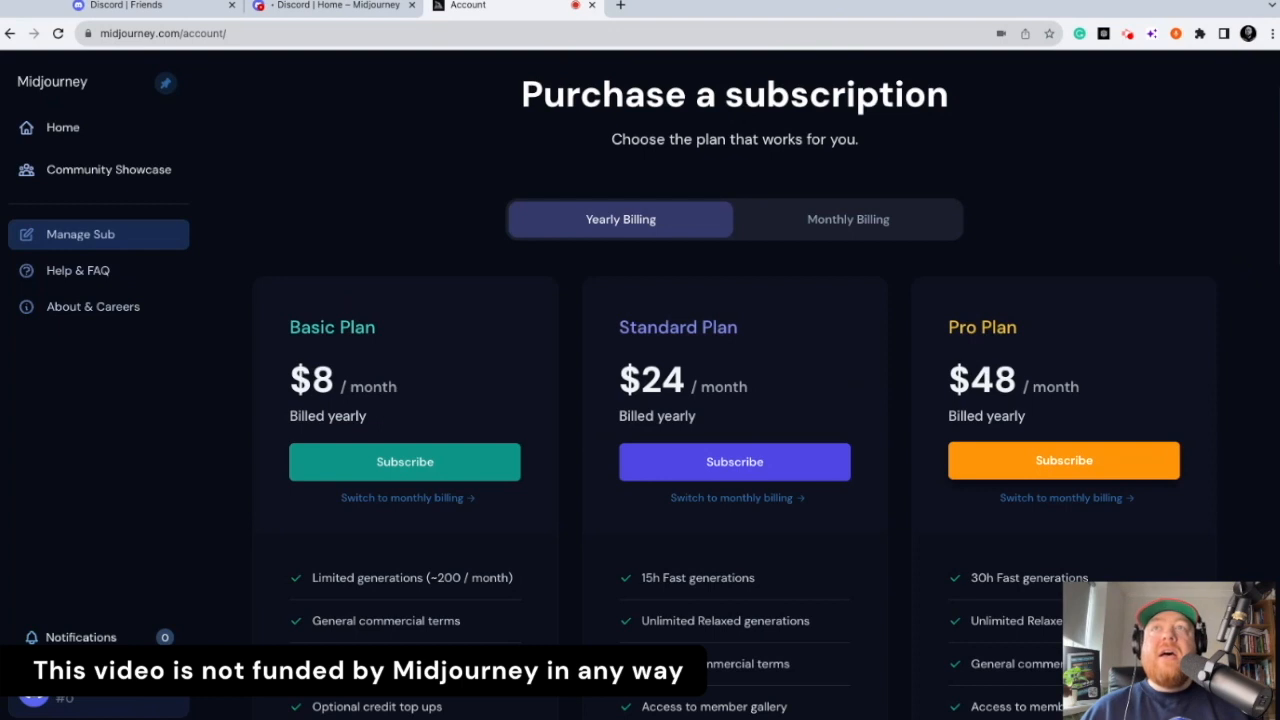
scroll(1064, 466, down, 1)
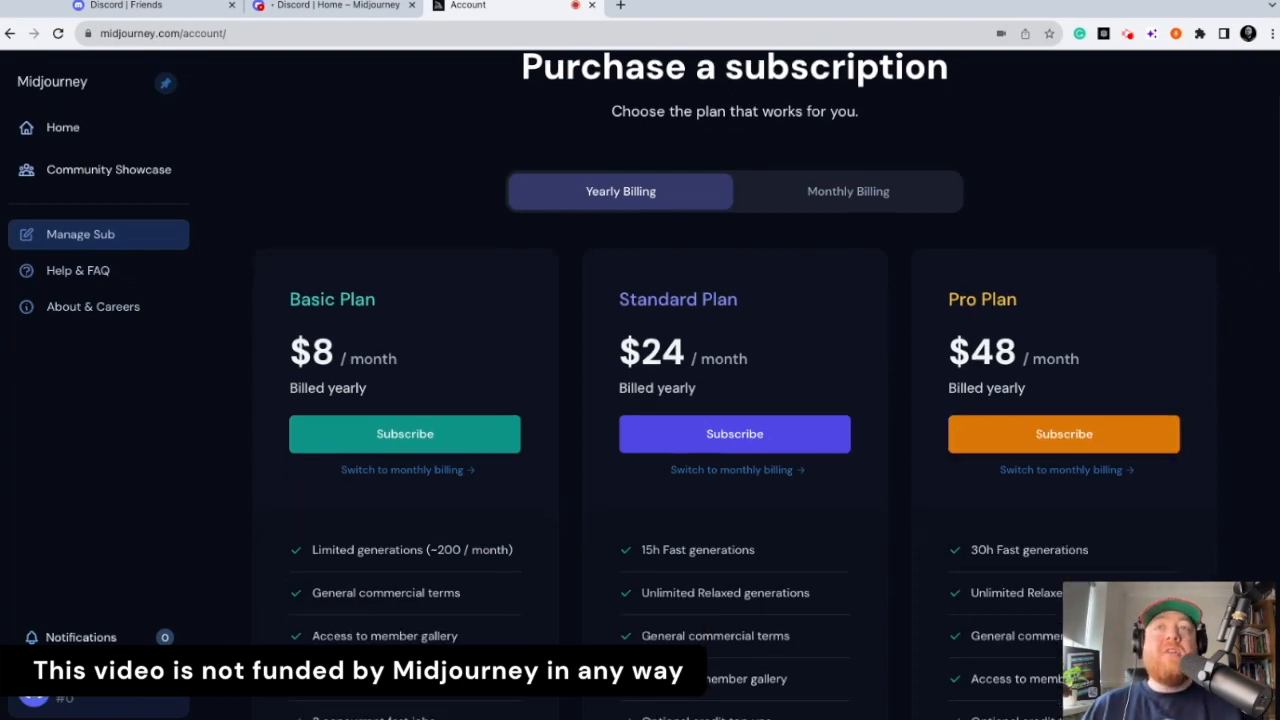
- Switch the subscription plans to monthly billing and choose to subscribe to the Basic Plan
click(826, 195)
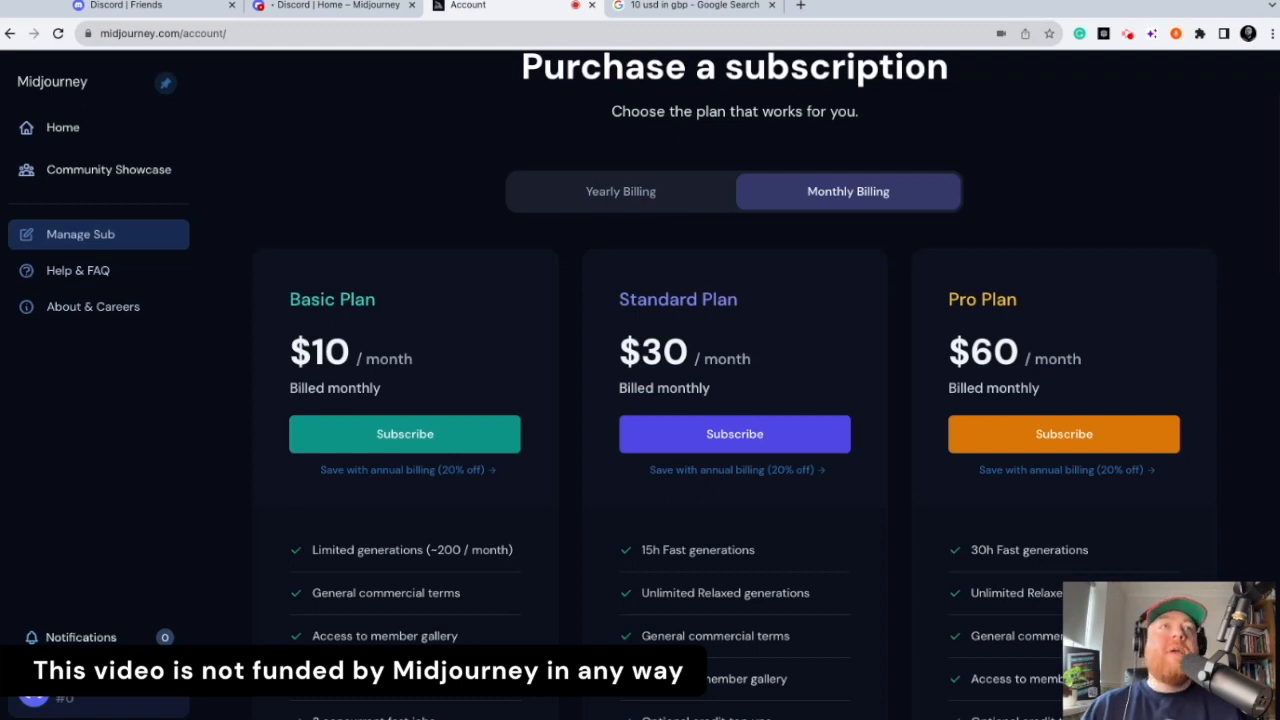
scroll(1195, 347, down, 1)
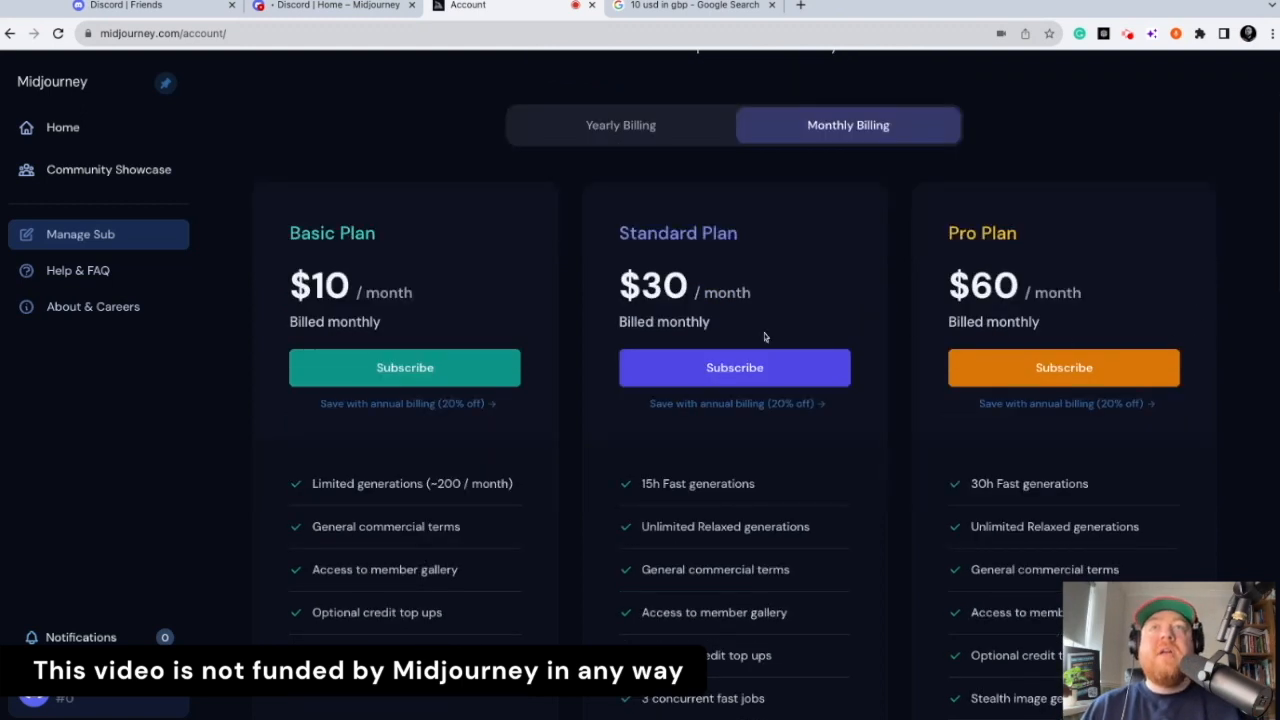
click(449, 369)
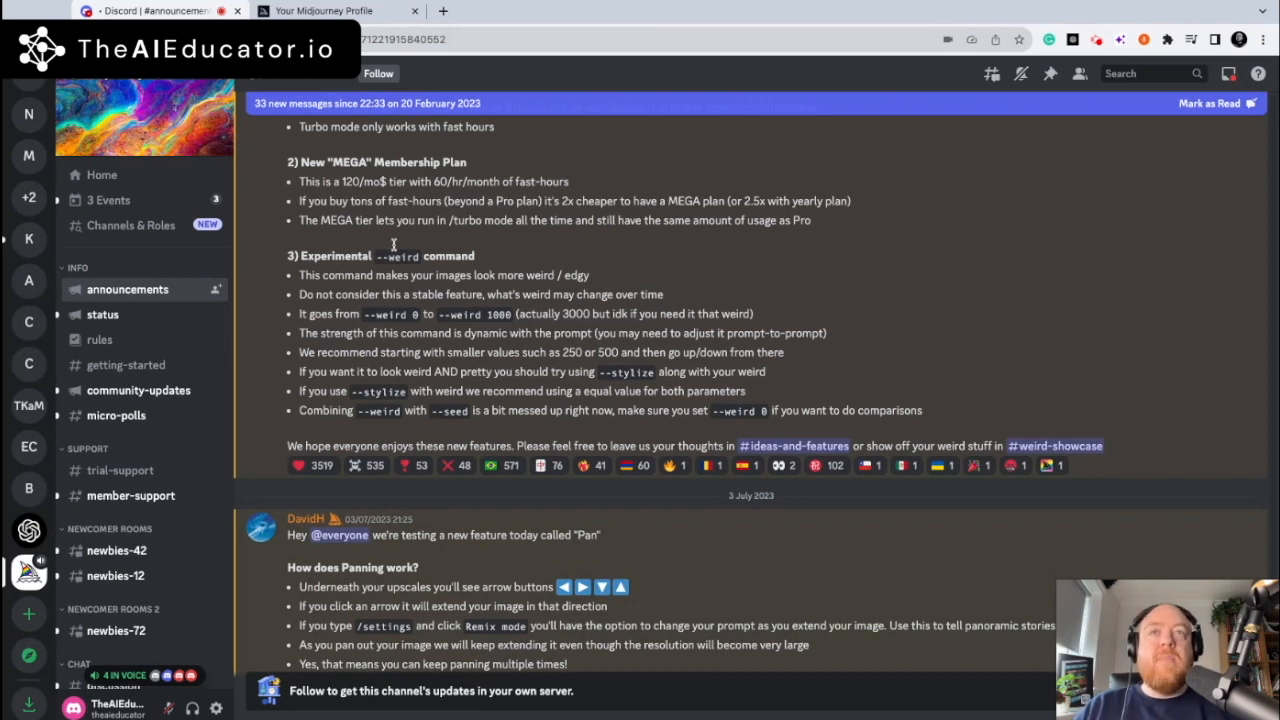
- Look through the Midjourney server's channel list in Discord and open the newbies-42 newcomer room
mouse_move(80, 582)
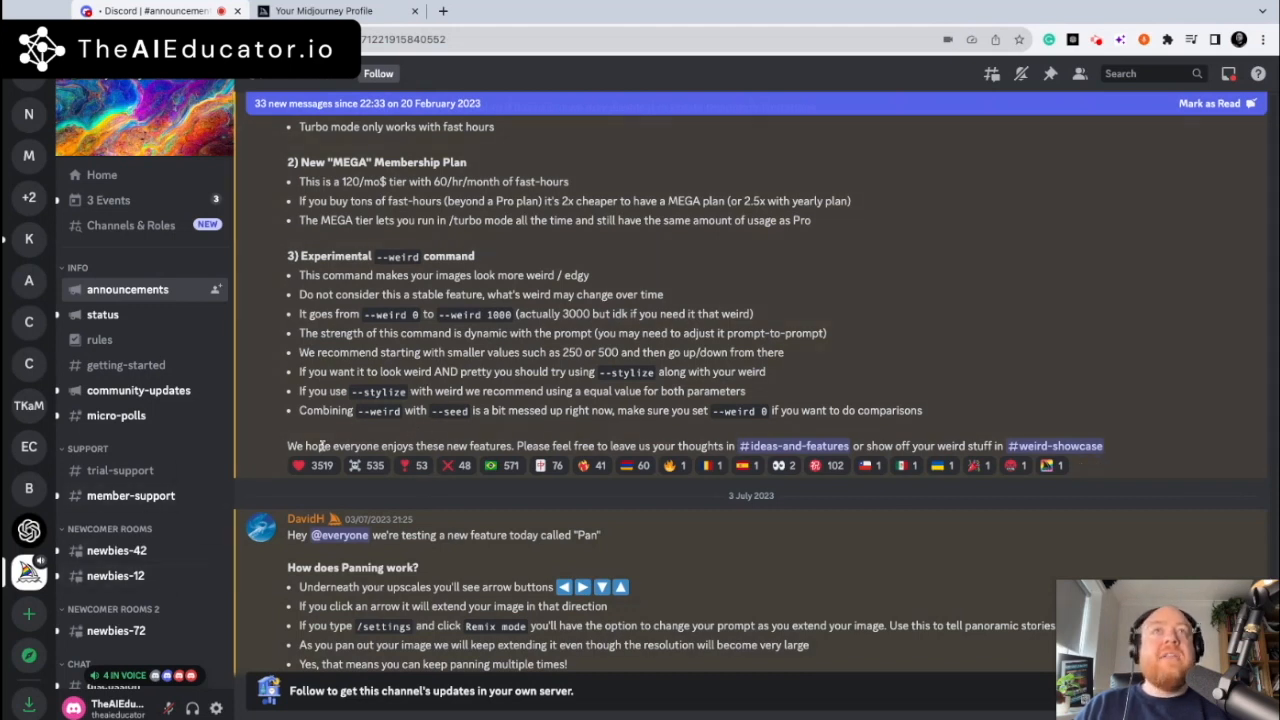
click(26, 587)
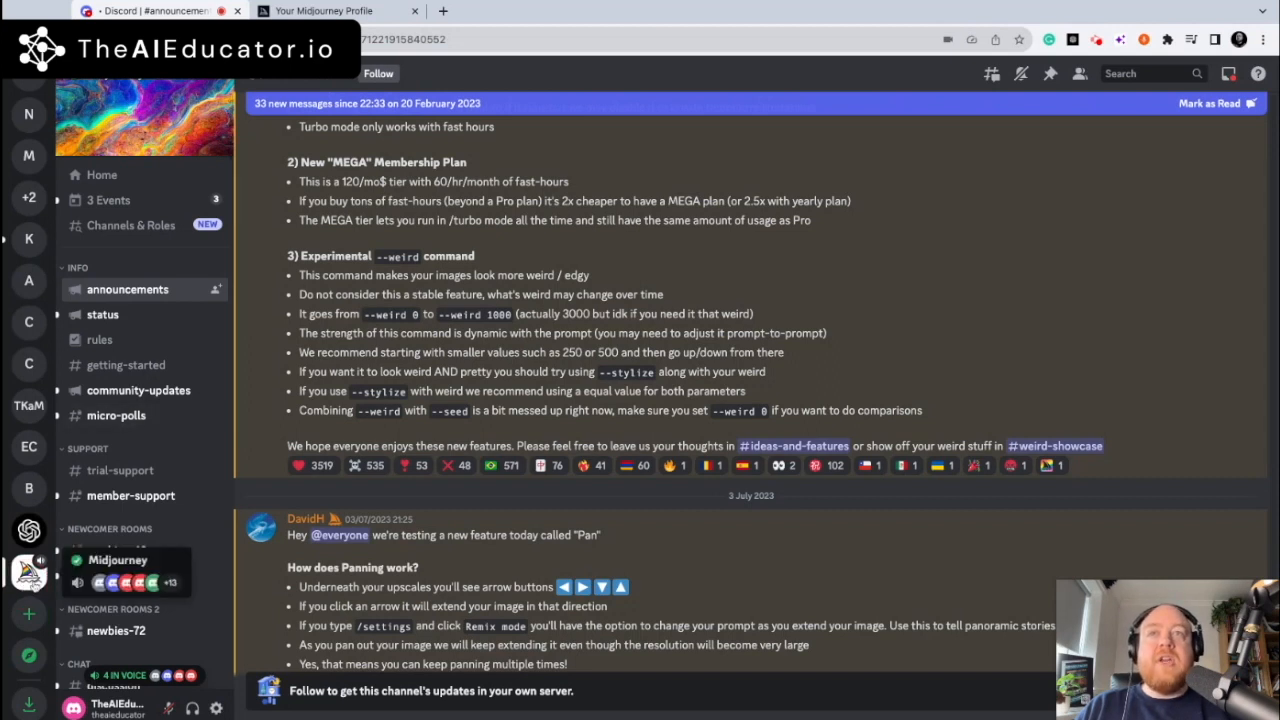
scroll(170, 507, down, 1)
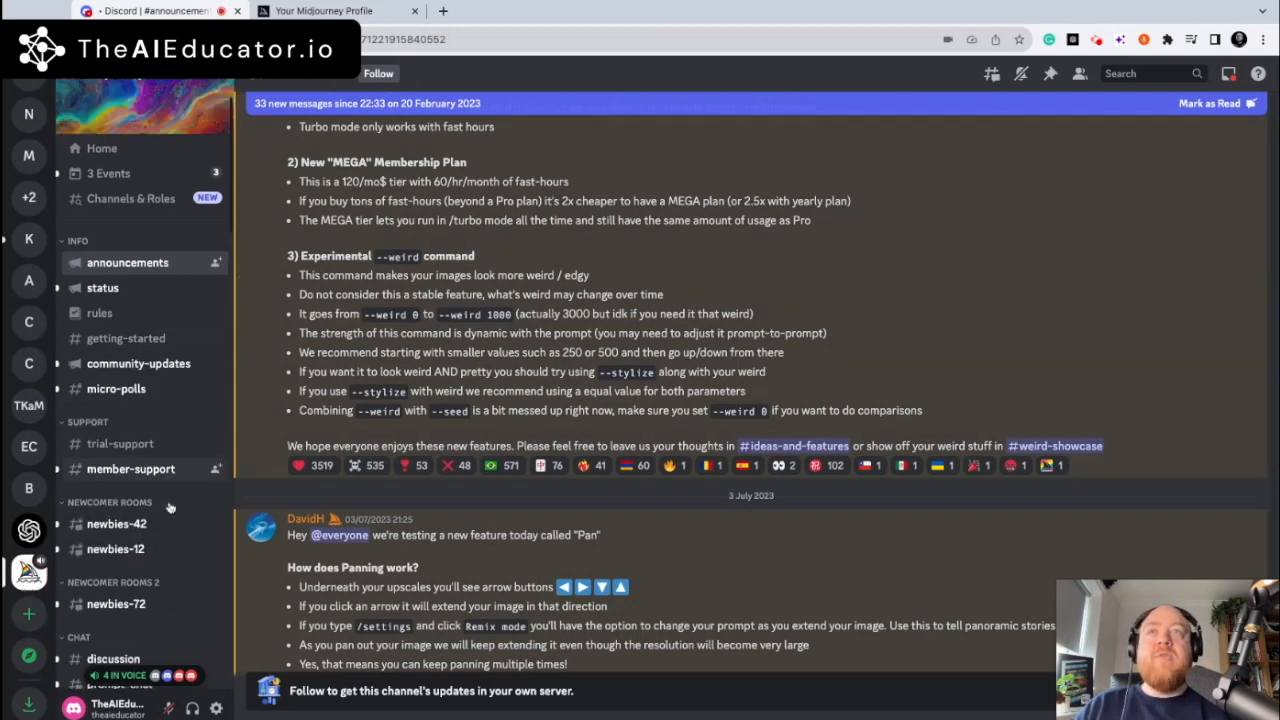
scroll(170, 507, down, 3)
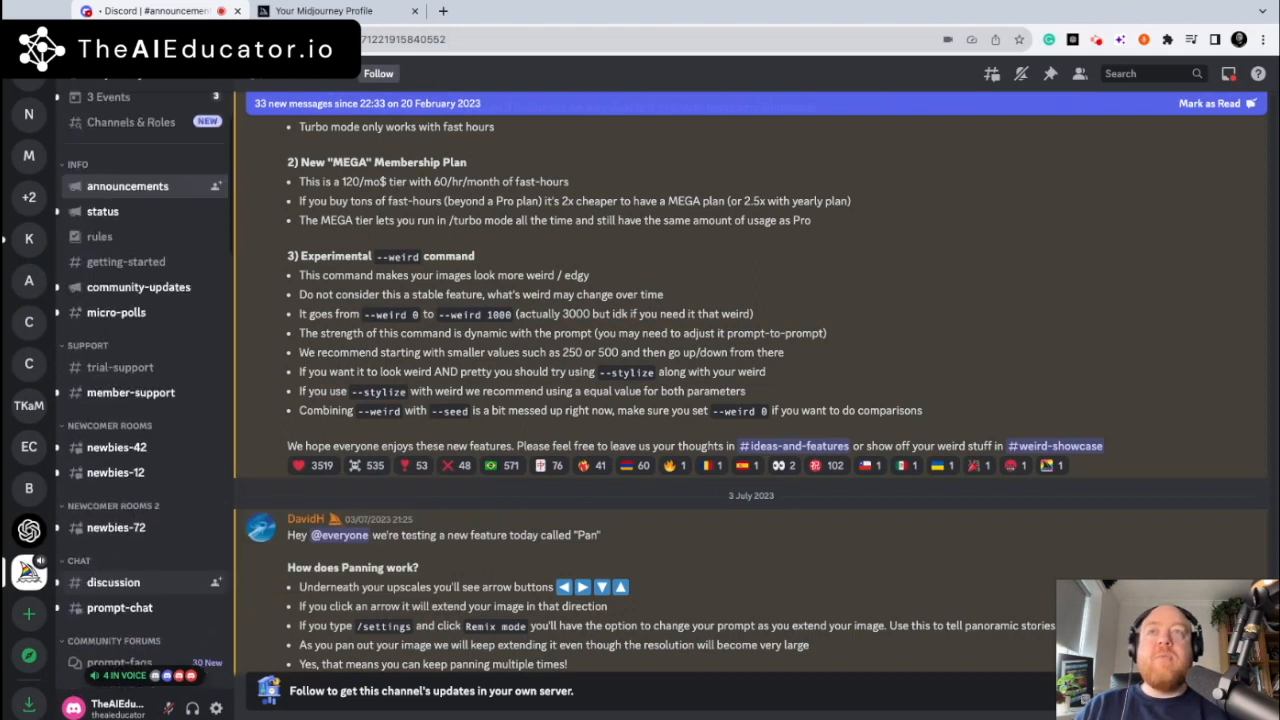
scroll(175, 495, up, 4)
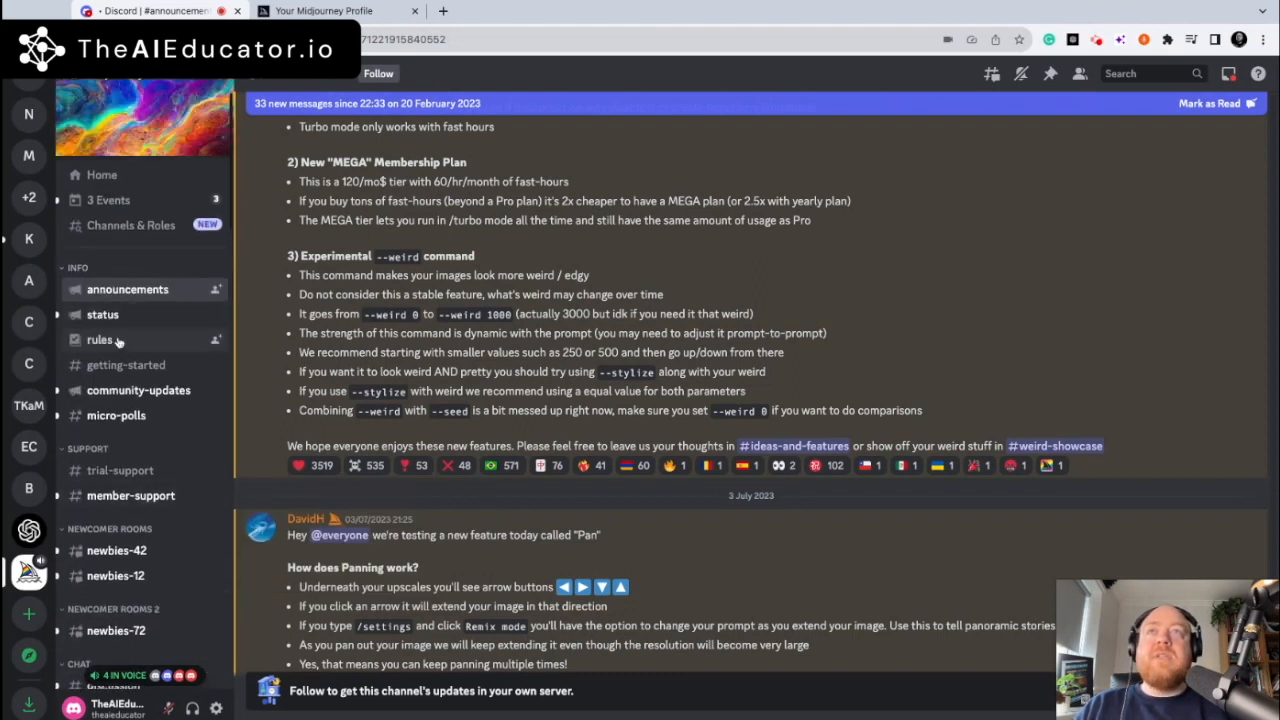
scroll(170, 502, down, 4)
scroll(170, 502, down, 4)
mouse_move(137, 335)
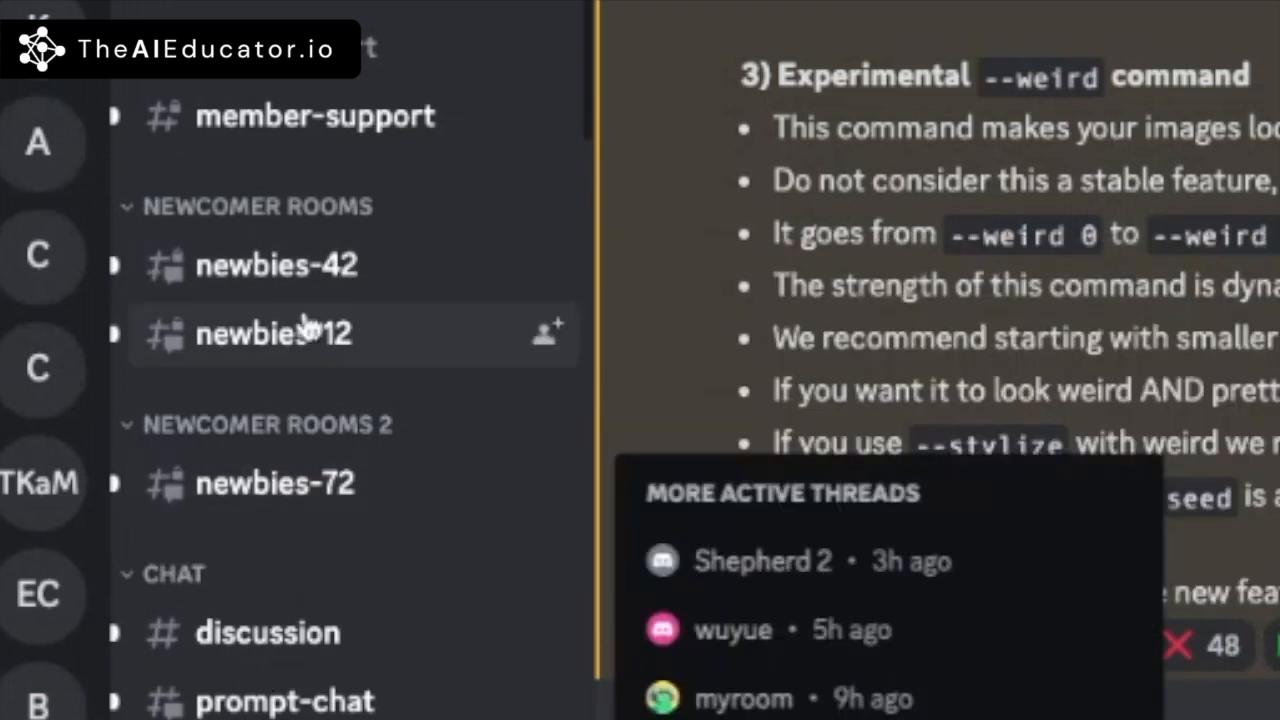
click(292, 287)
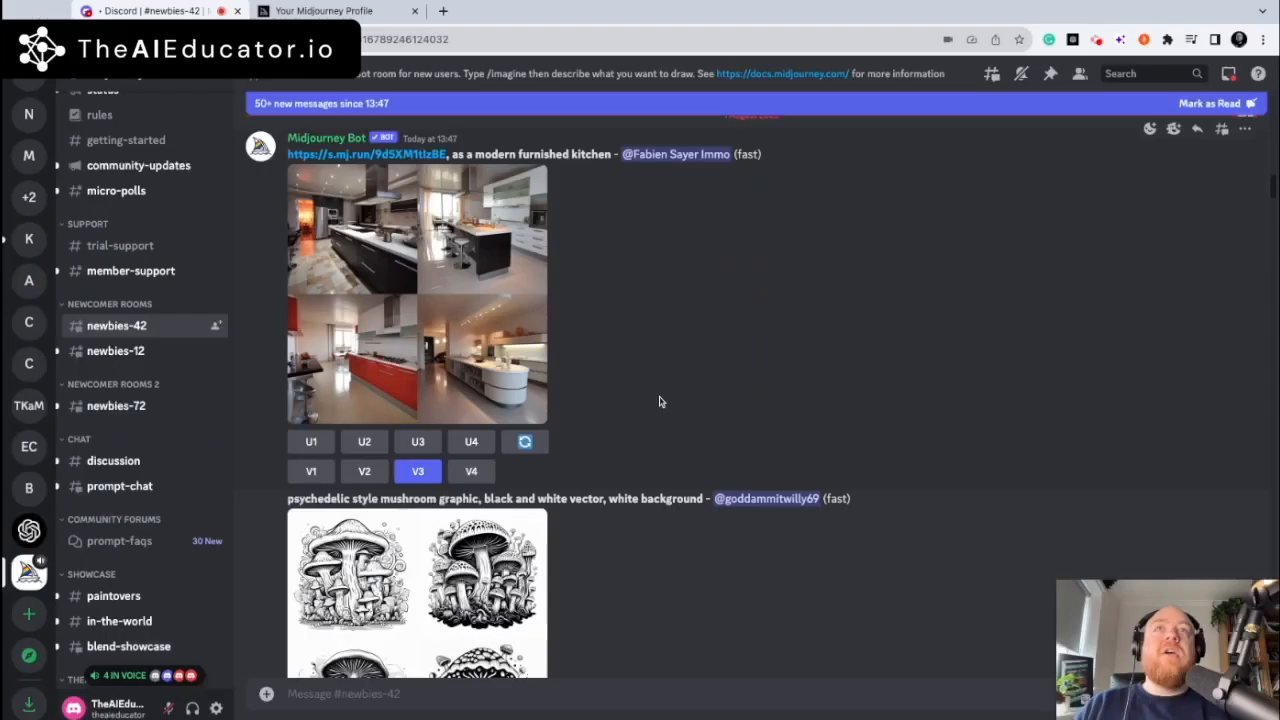
- Browse earlier images in newbies-42 and examine the prompt for the simple cartoon trains colouring-book image
scroll(660, 401, up, 1)
scroll(660, 401, up, 4)
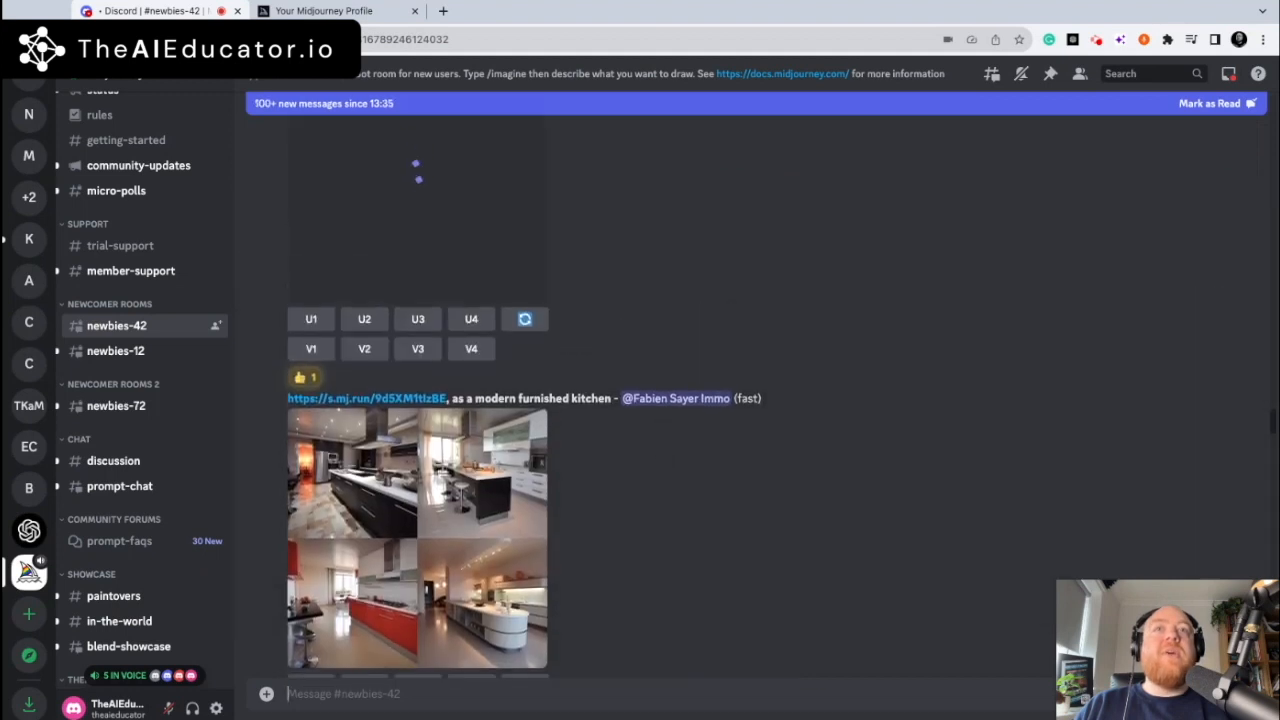
scroll(660, 401, up, 9)
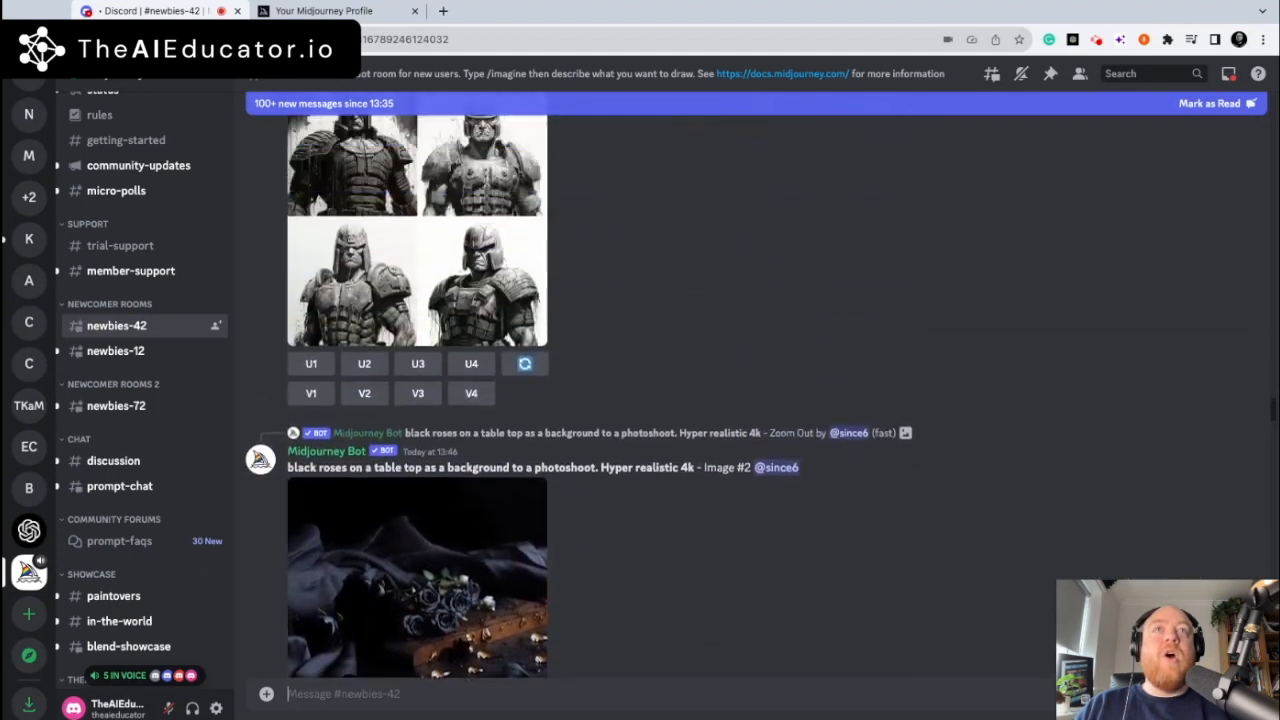
scroll(660, 401, up, 12)
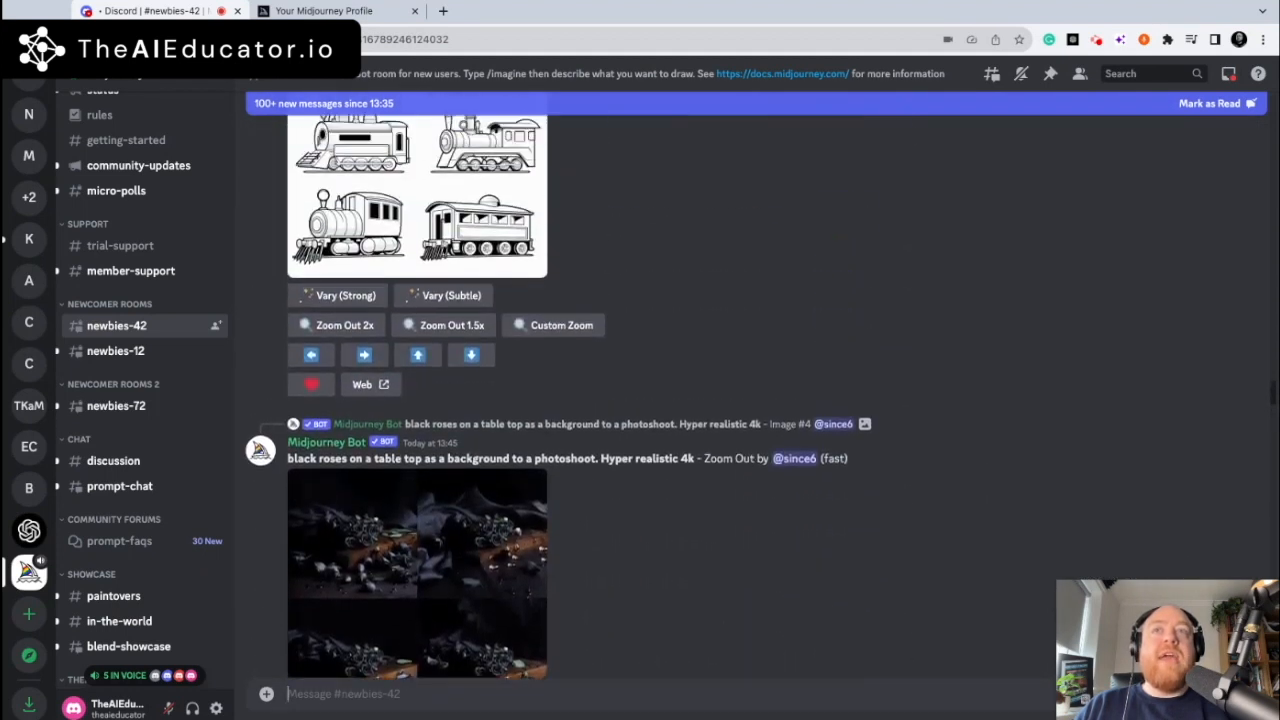
scroll(660, 401, up, 3)
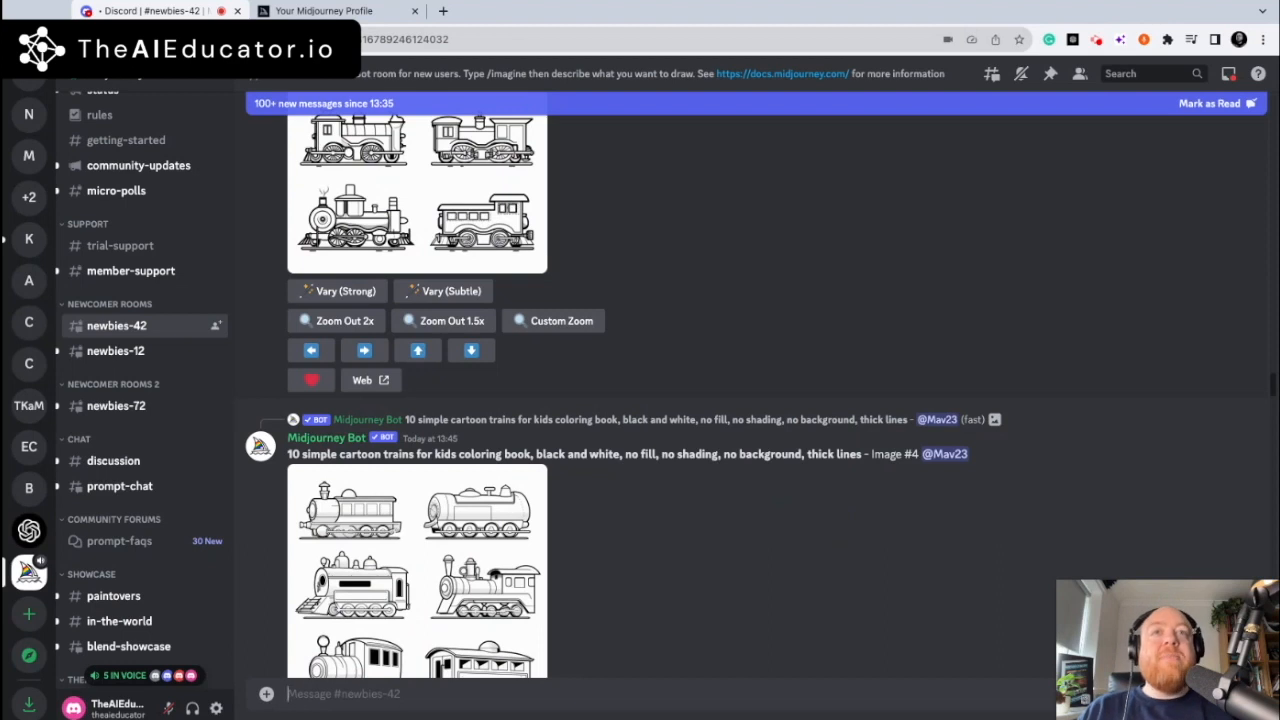
scroll(660, 400, down, 1)
scroll(660, 400, up, 3)
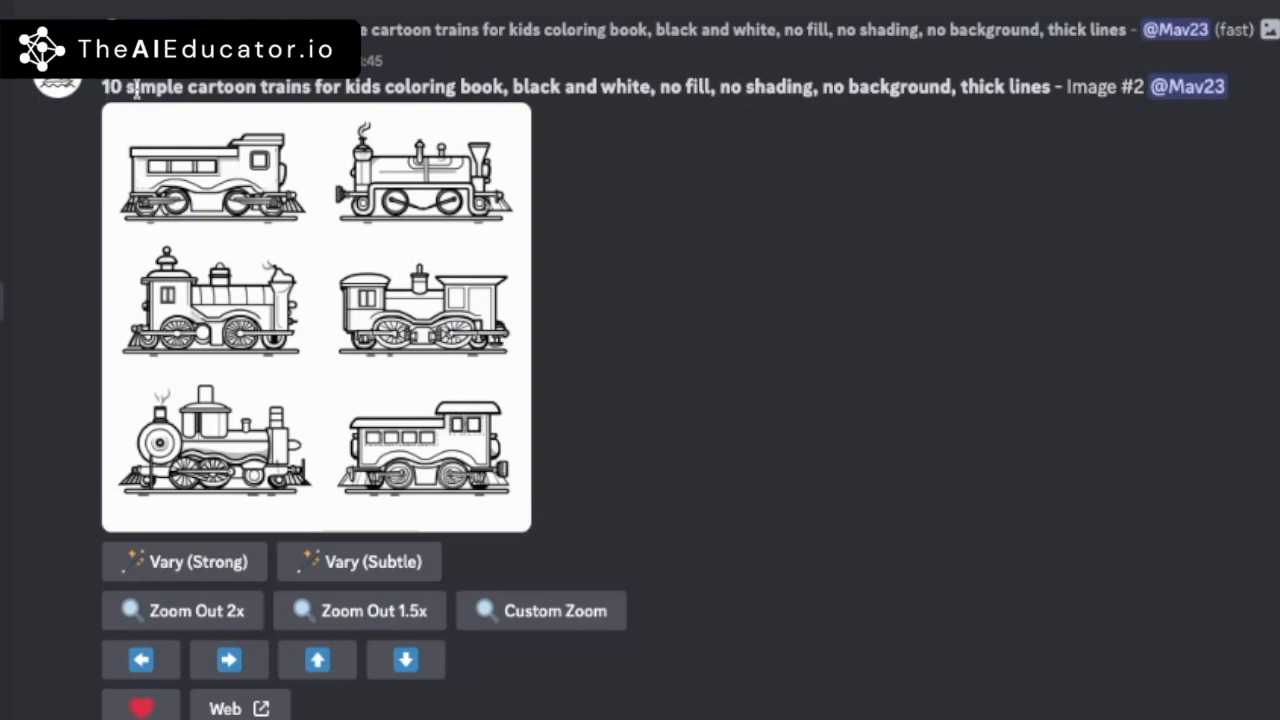
drag(100, 88, 1052, 88)
click(864, 196)
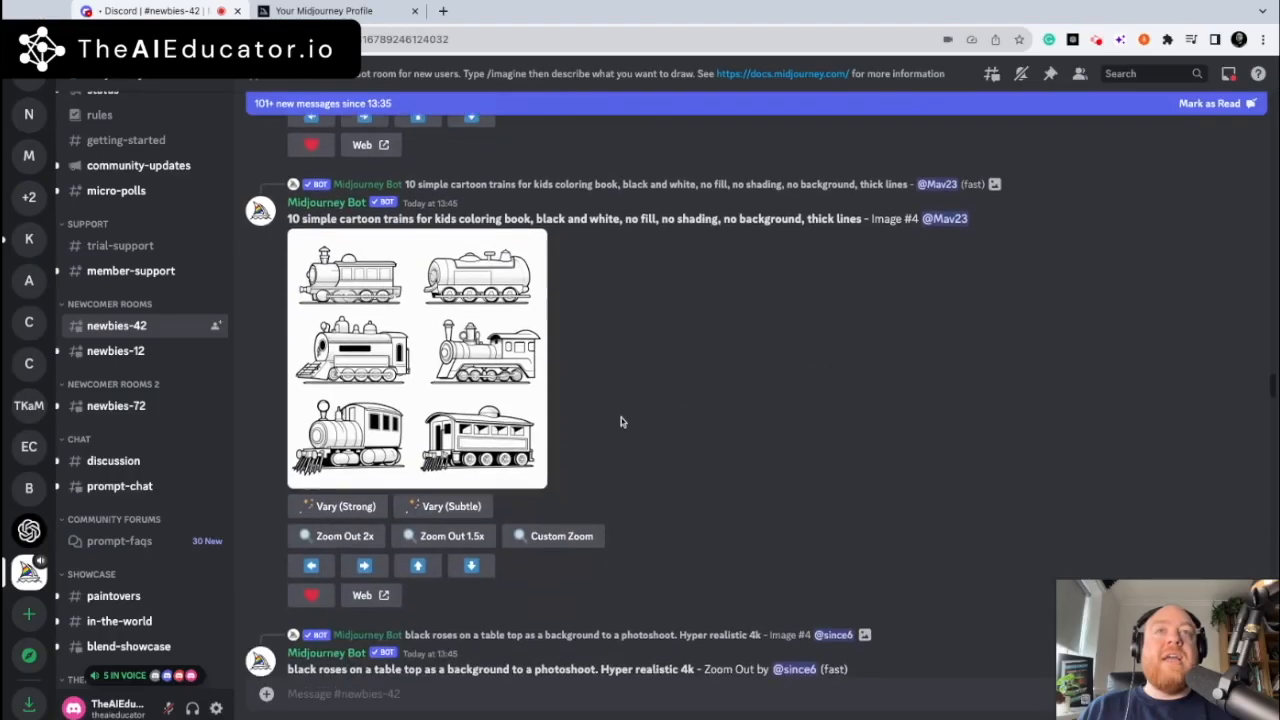
- Look through the more recent newbies-42 images and prompts, including the Judge Dredd drawing, black roses and modern kitchen
scroll(653, 393, down, 3)
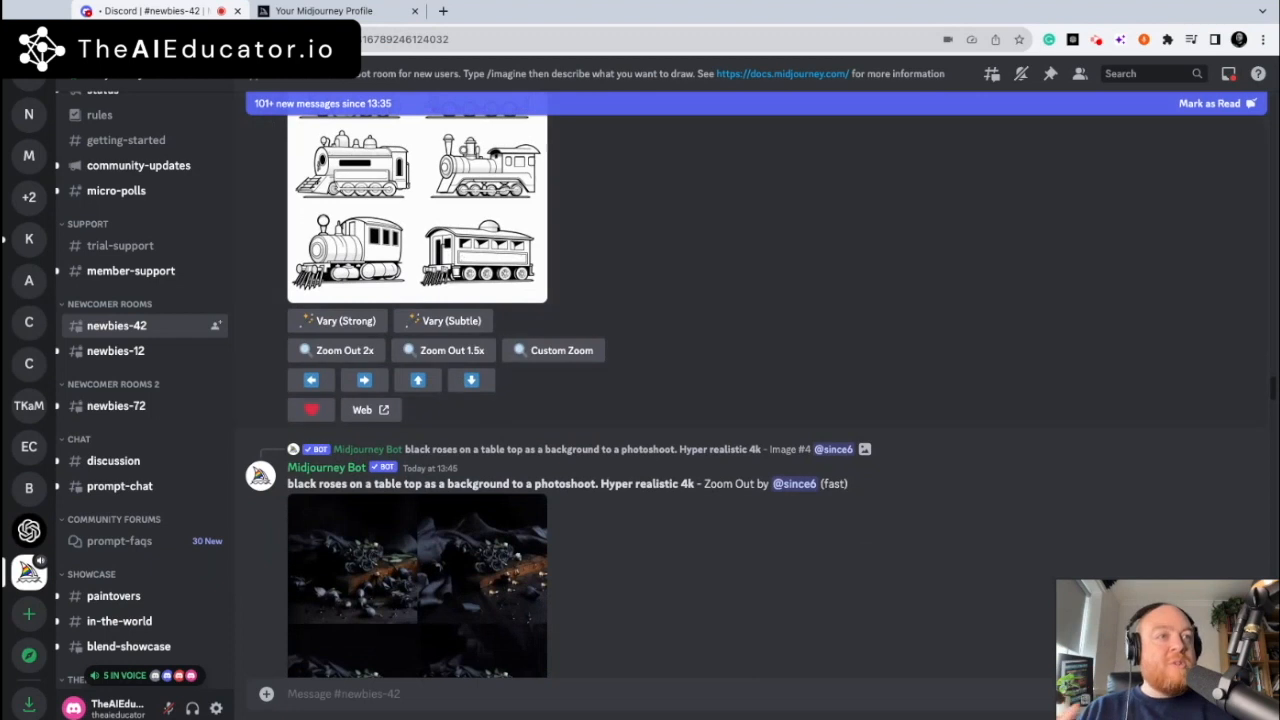
scroll(653, 400, down, 10)
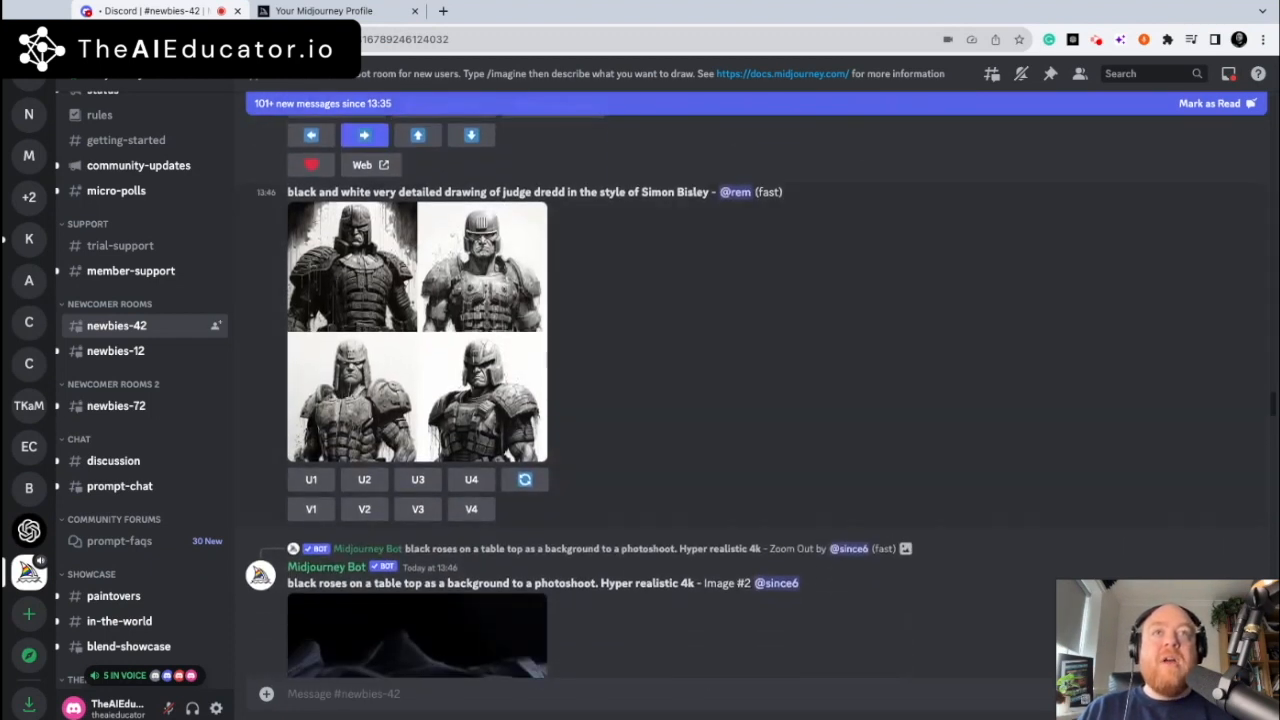
scroll(653, 400, down, 3)
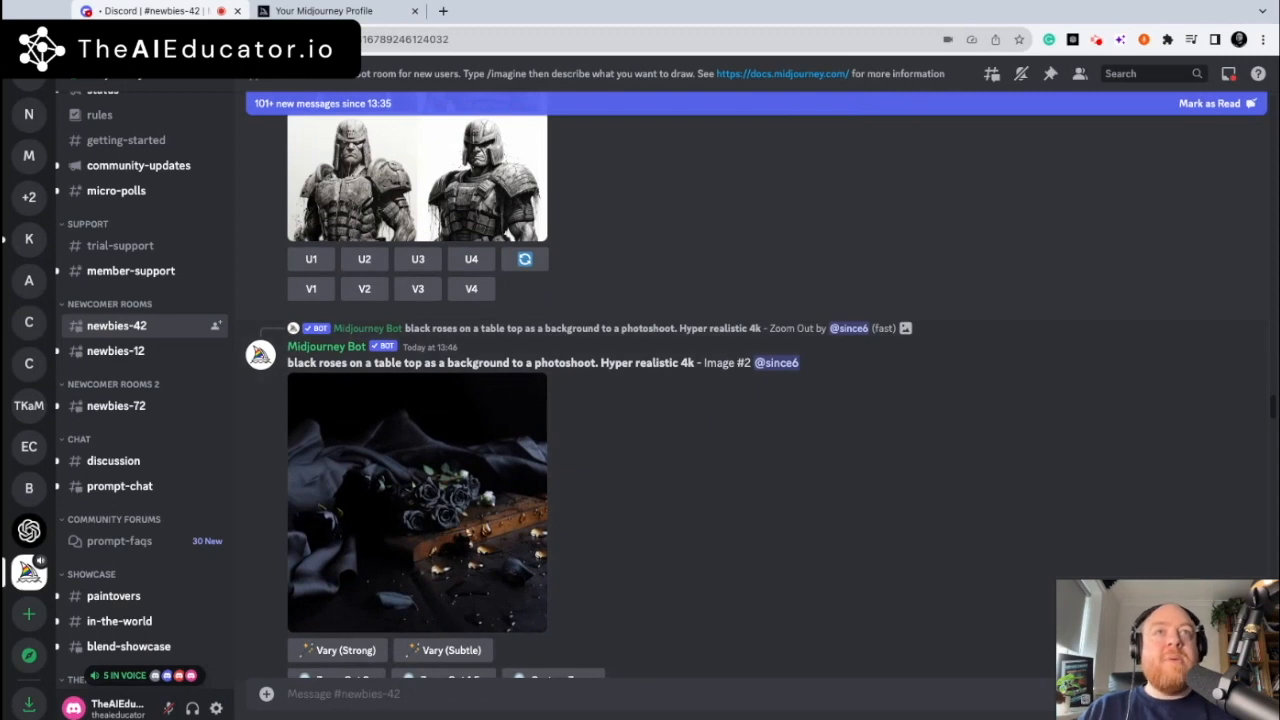
scroll(653, 400, down, 10)
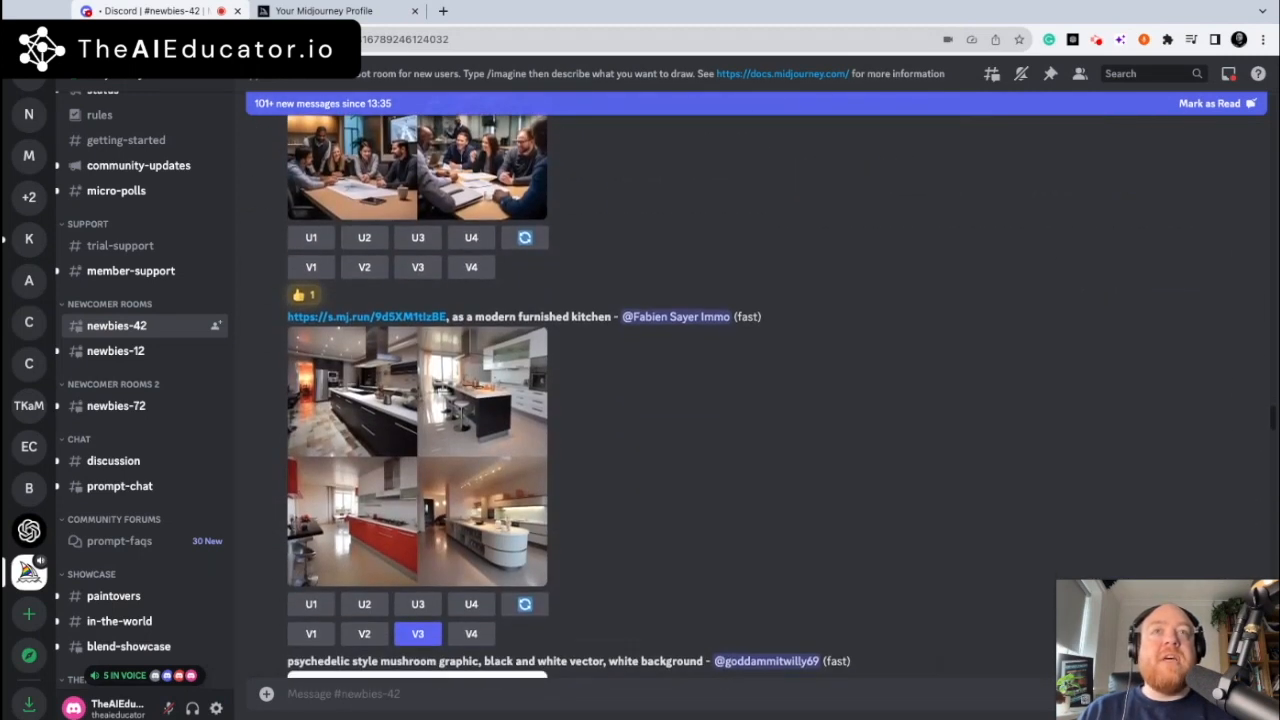
scroll(653, 400, down, 10)
scroll(560, 400, up, 10)
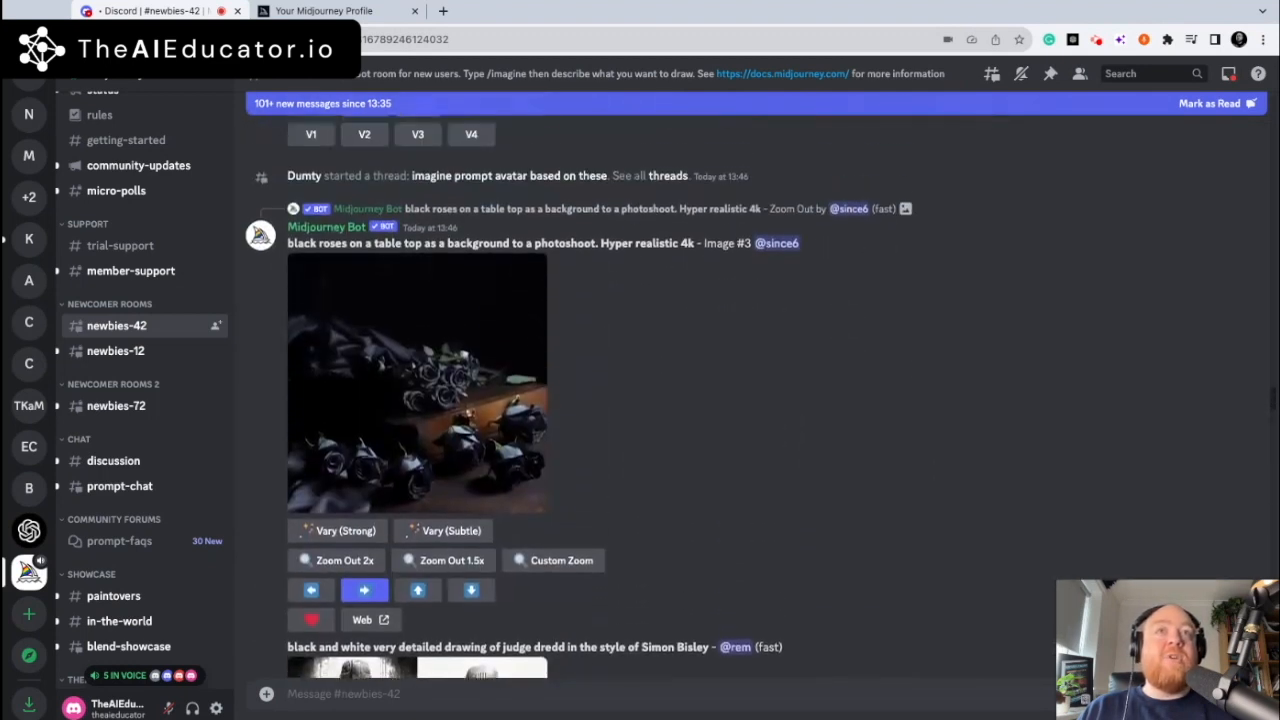
scroll(666, 445, up, 1)
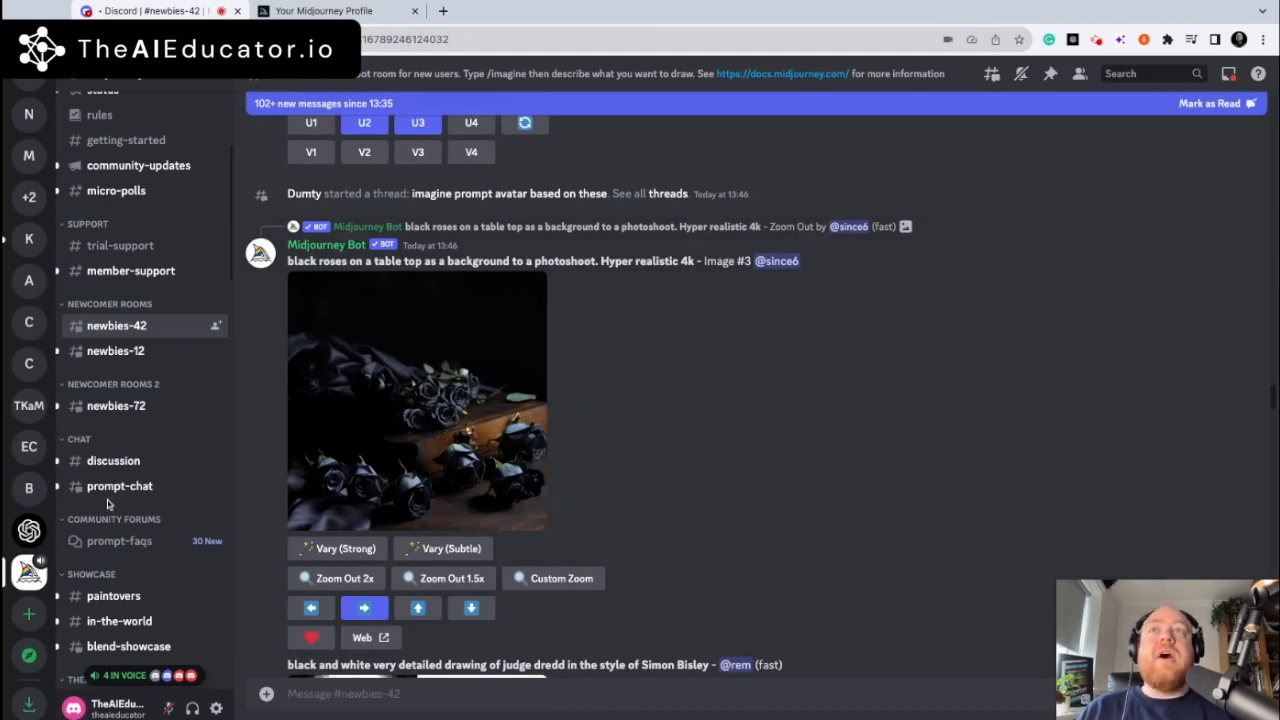
- Open the direct messages with Midjourney Bot and look through the previously generated guitar shop and cloud logos
mouse_move(72, 335)
scroll(30, 290, up, 5)
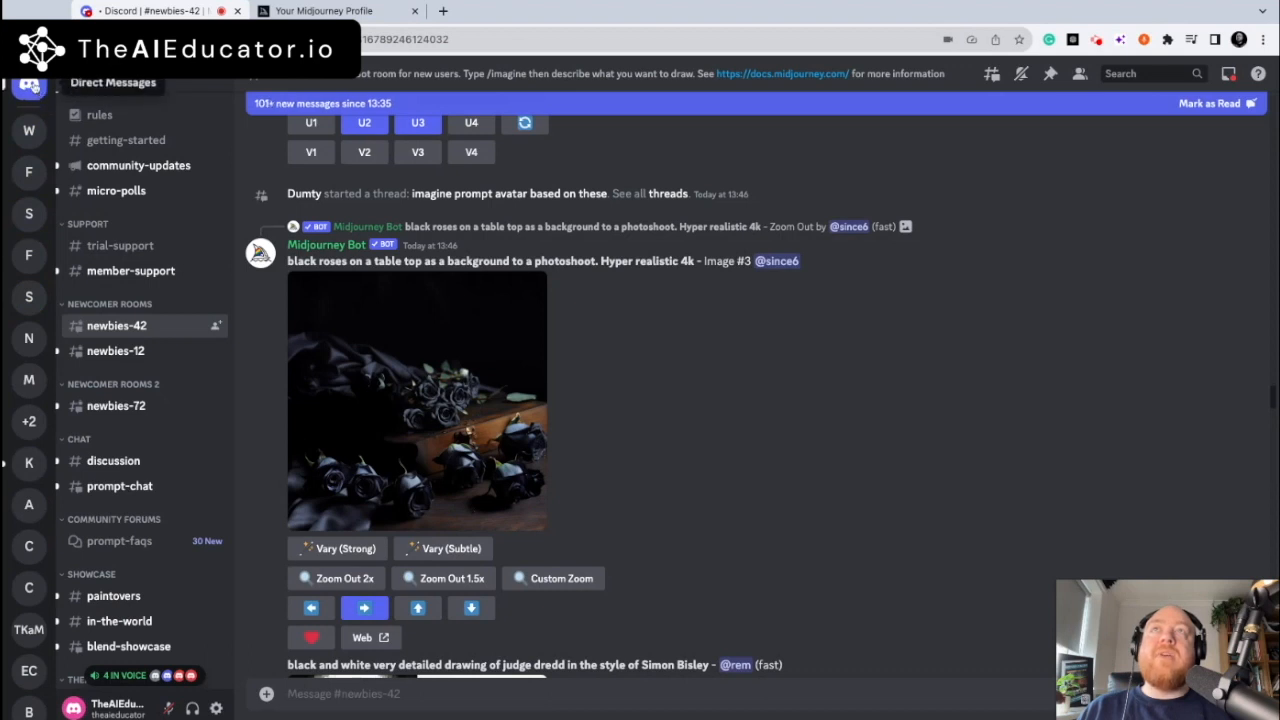
click(30, 85)
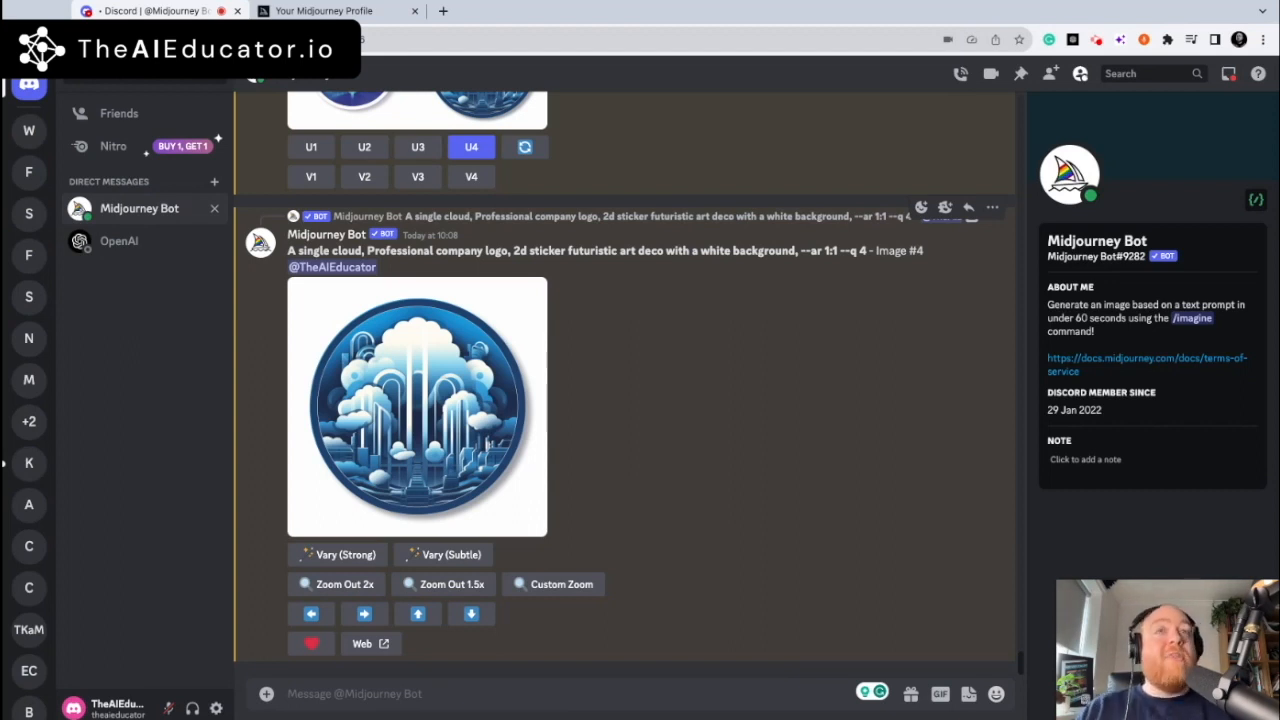
scroll(623, 385, up, 10)
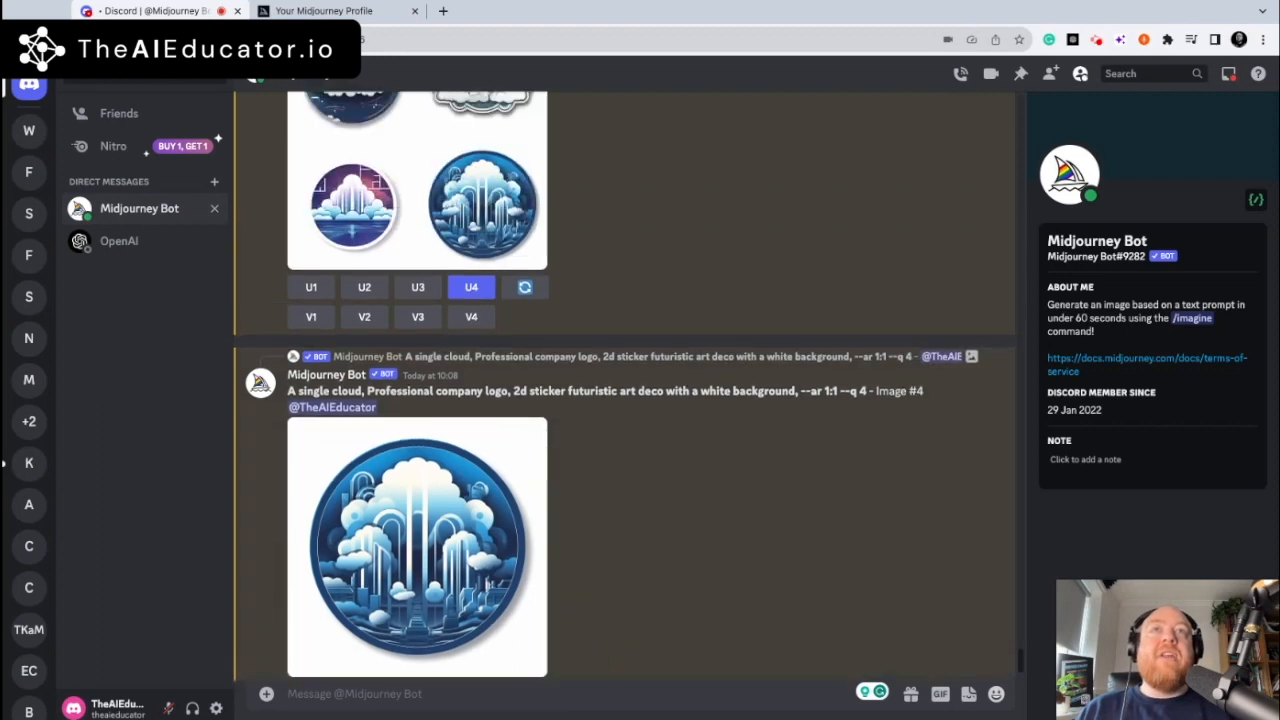
scroll(623, 385, up, 10)
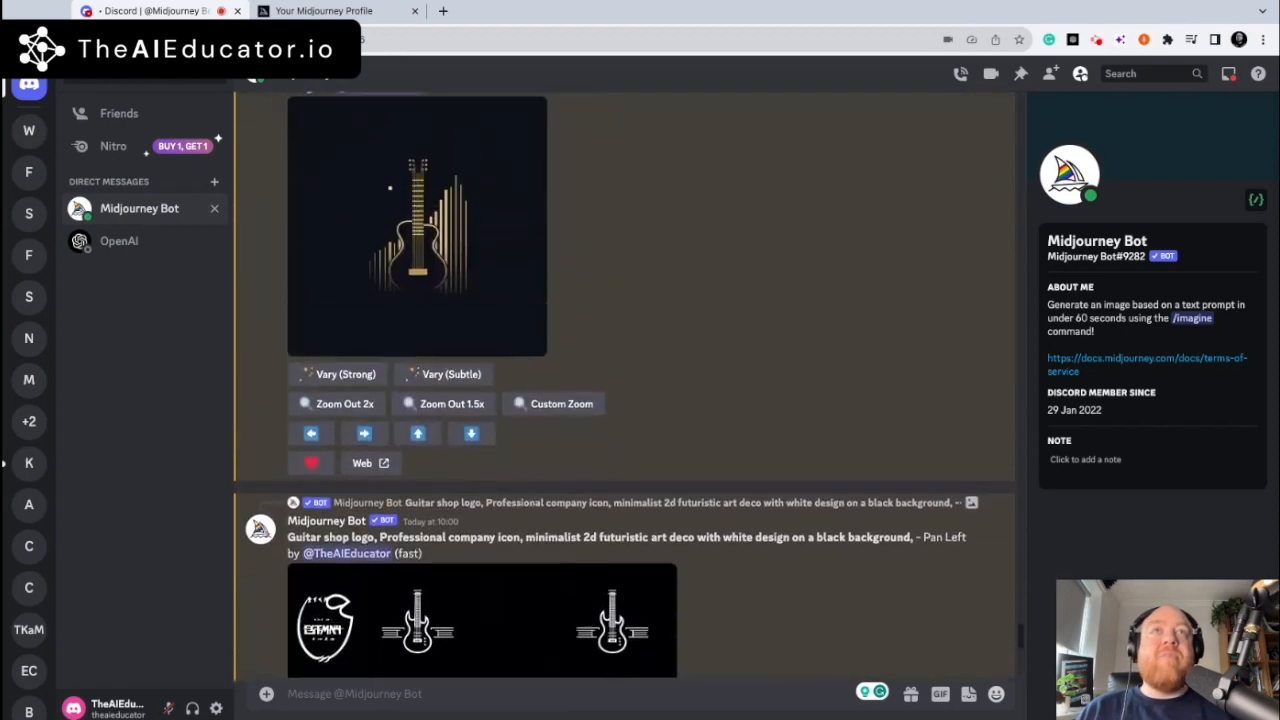
scroll(623, 385, down, 15)
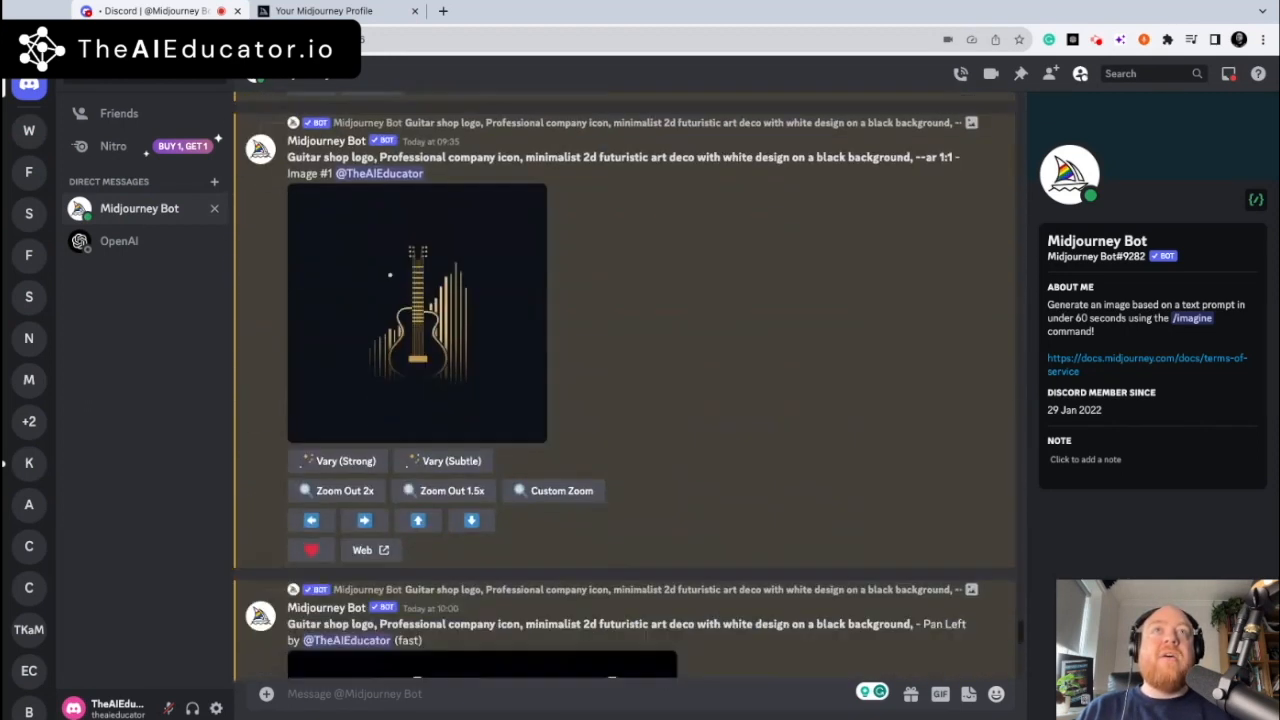
scroll(383, 572, down, 5)
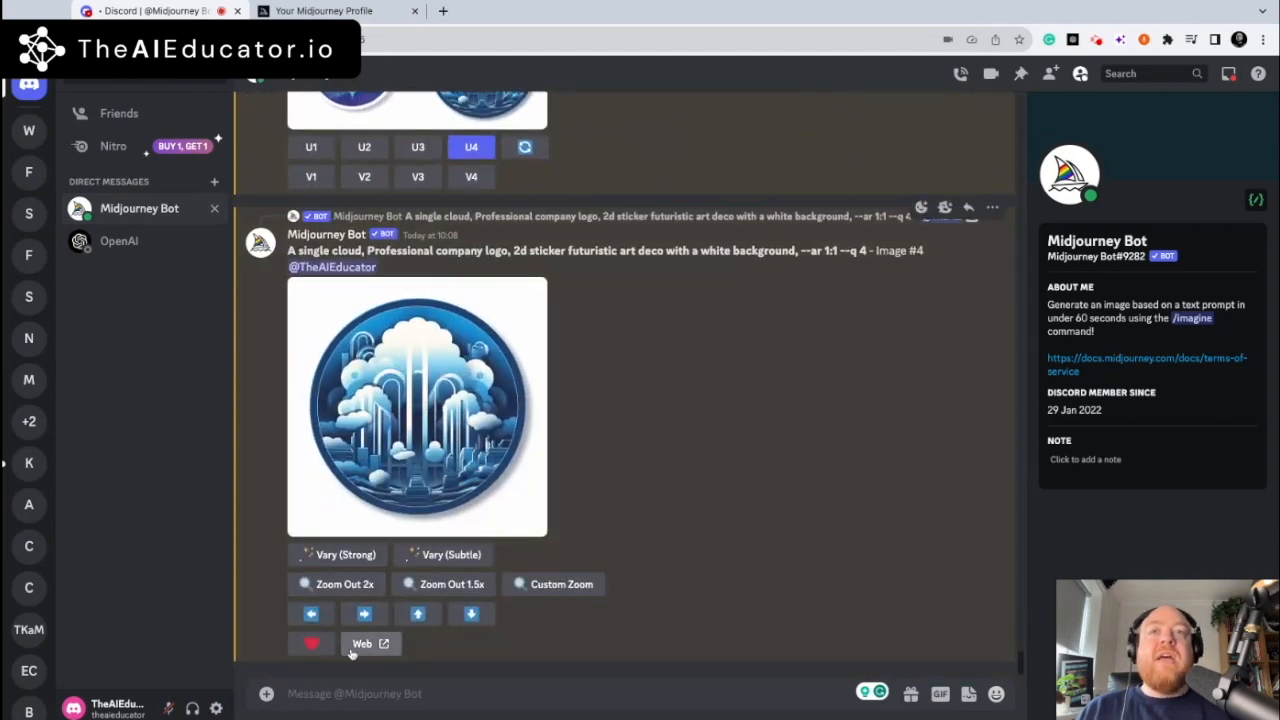
- Send the message "hello" to Midjourney Bot
click(415, 693)
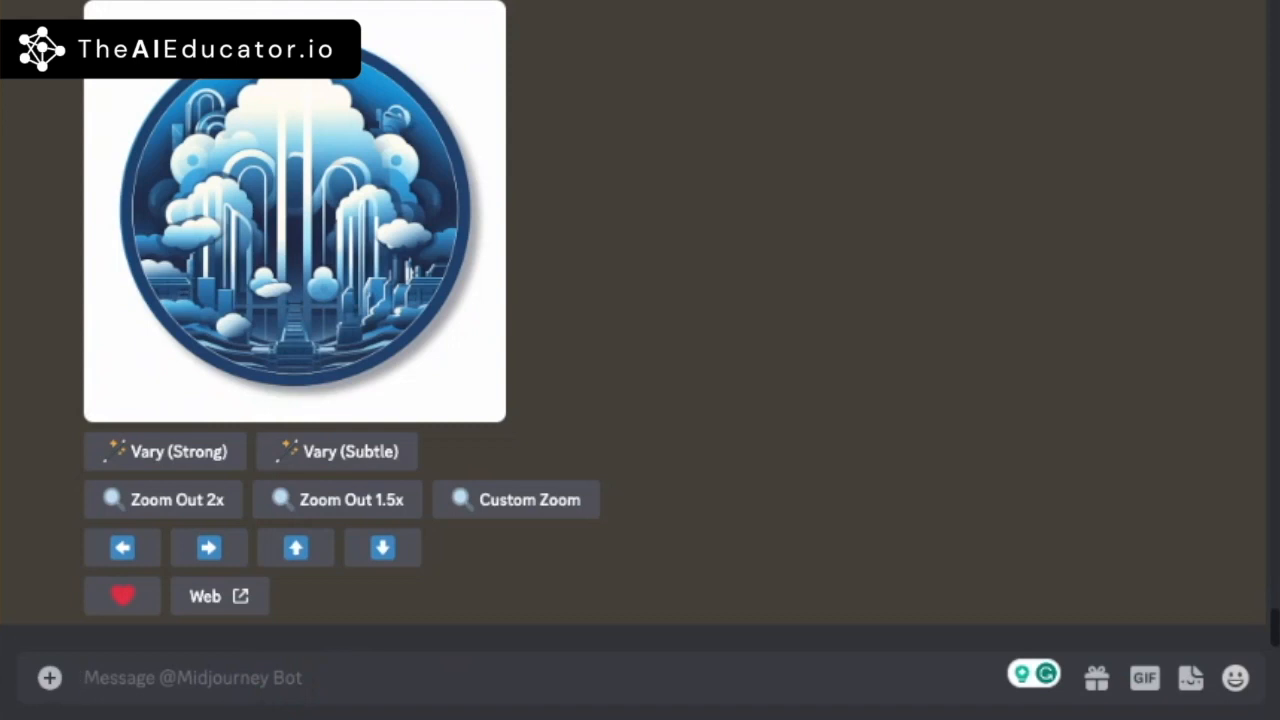
text(hello)
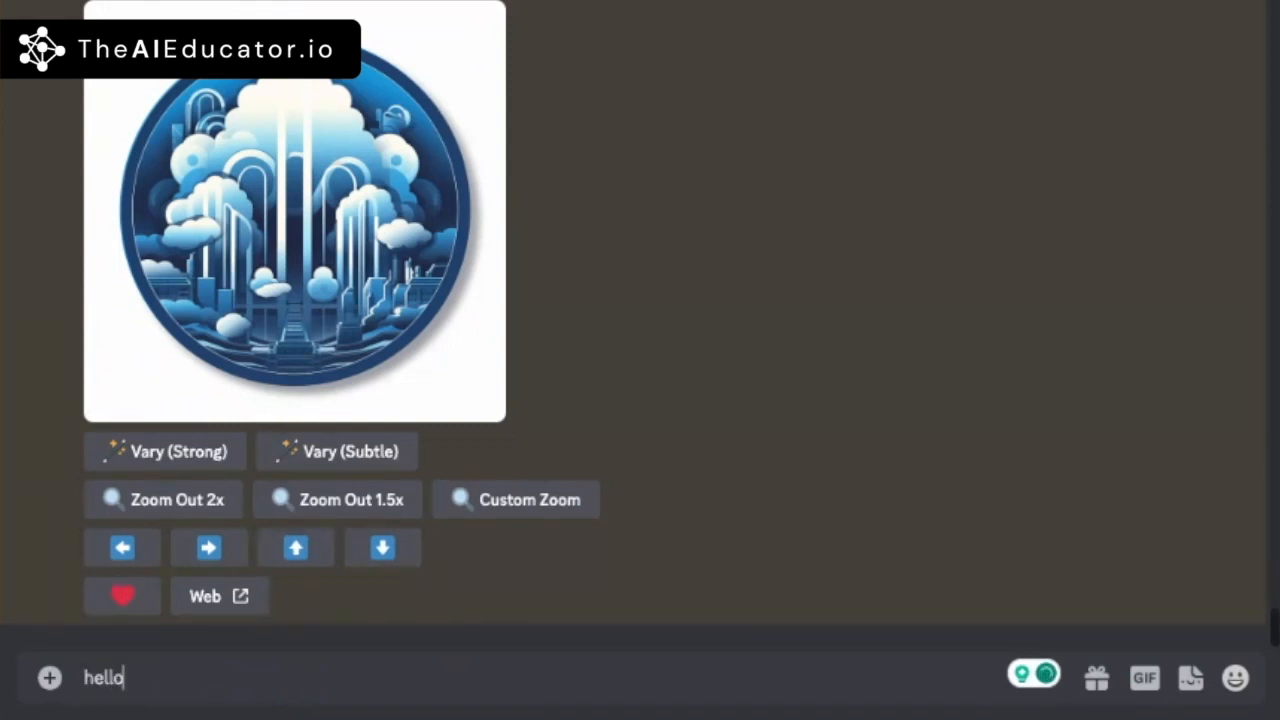
key(Return)
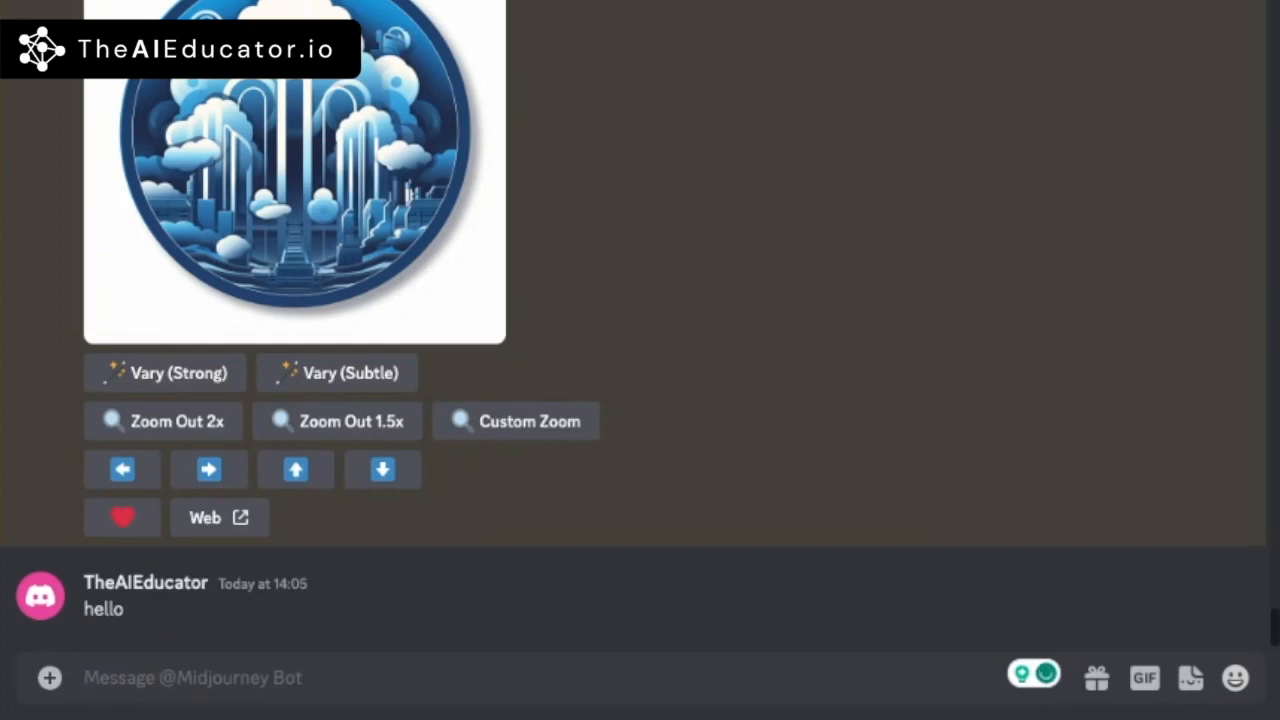
- Start an /imagine command with the prompt "Galileo Galilei looking through a telescope, Photograph, shot on a Kodak Portra 400, --ar 16:9"
text(/)
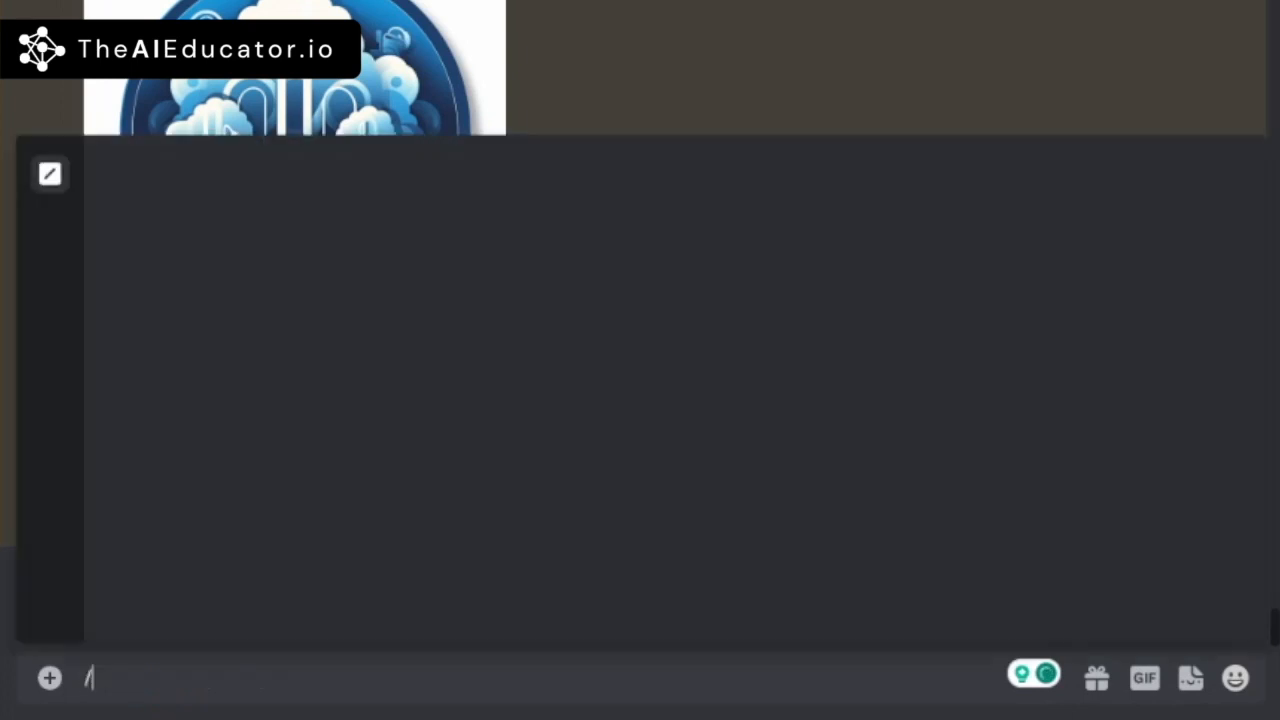
text(imagine)
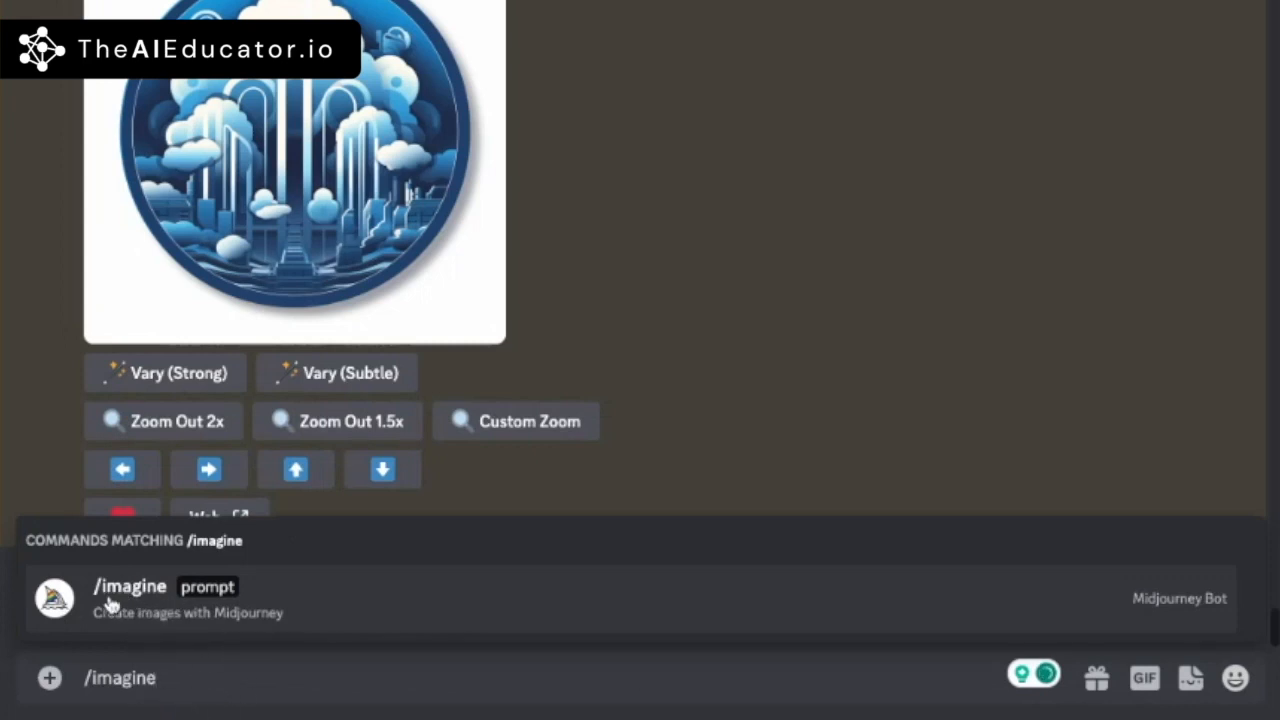
click(205, 600)
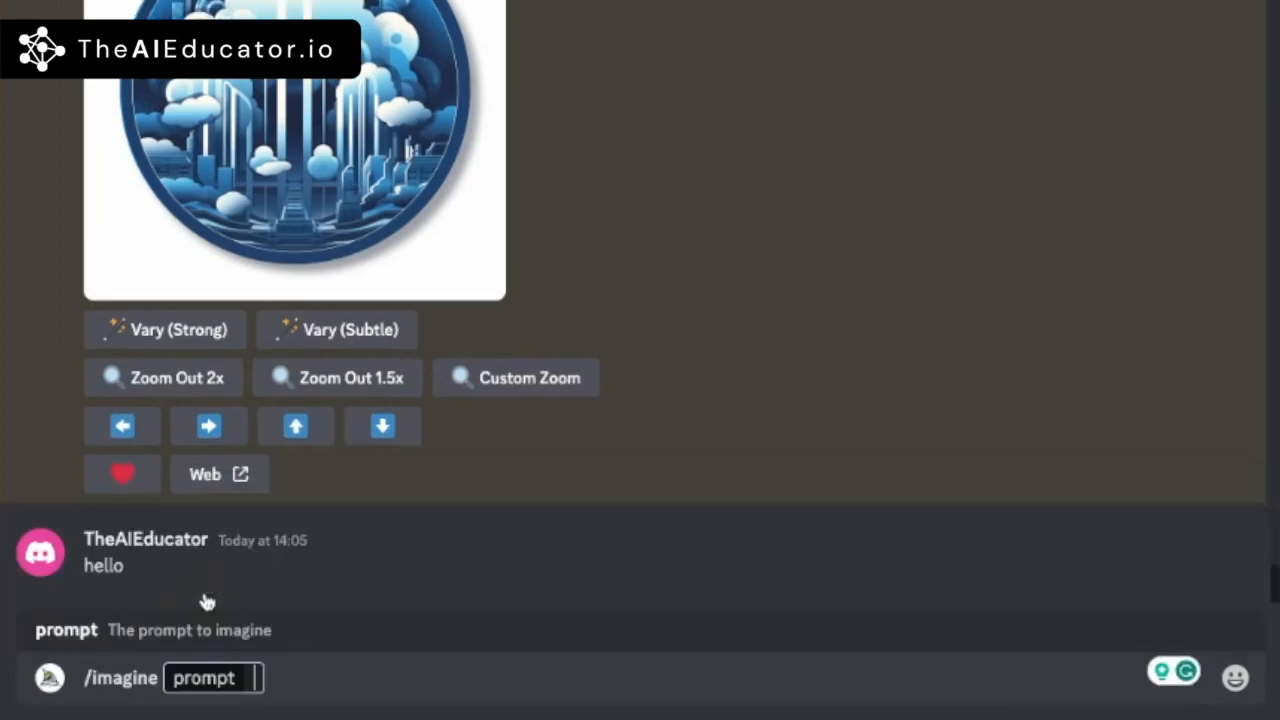
click(254, 677)
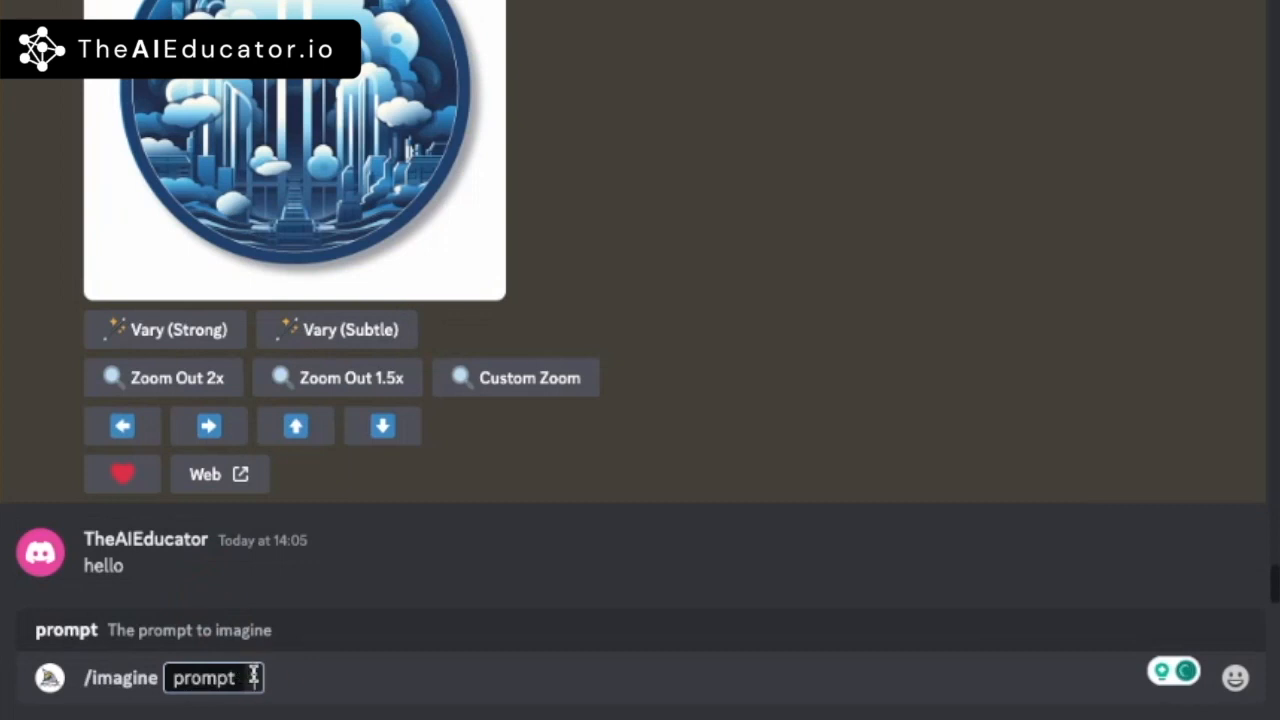
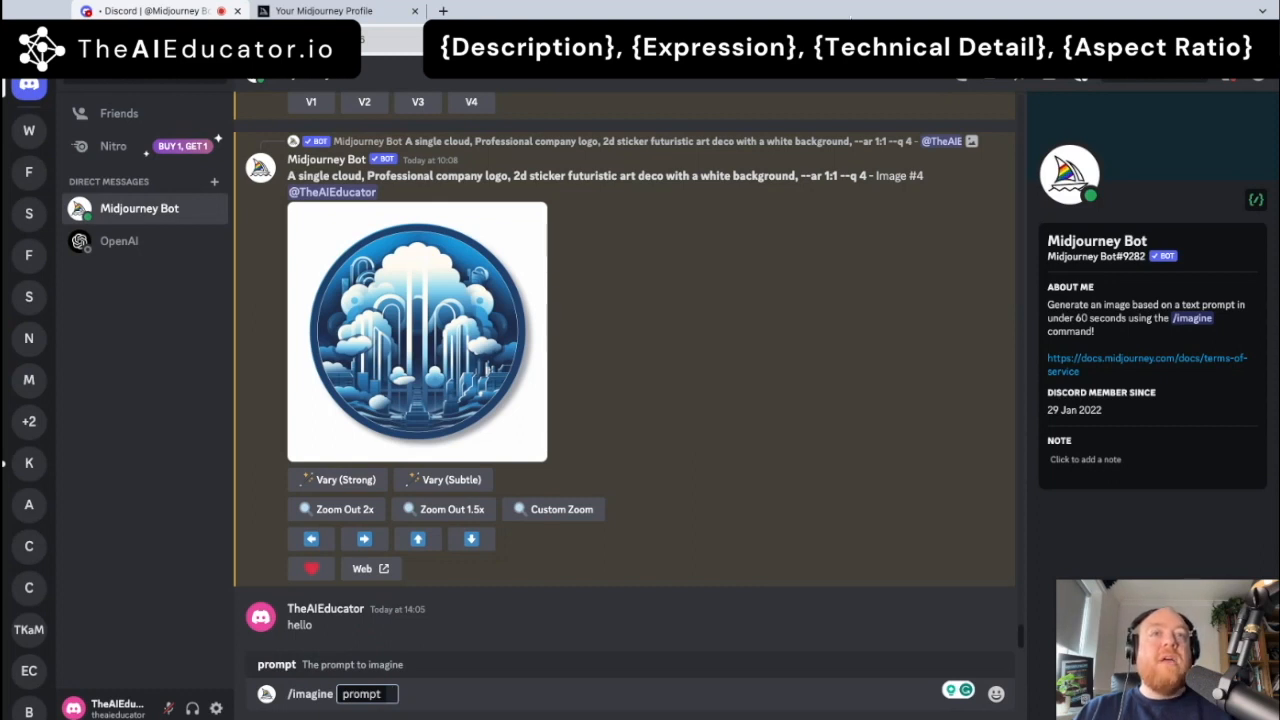
click(394, 692)
text(Galileo Galilei looking through a telescope, Photograph, shot on a Kodak Portra 400, --ar 16:9)
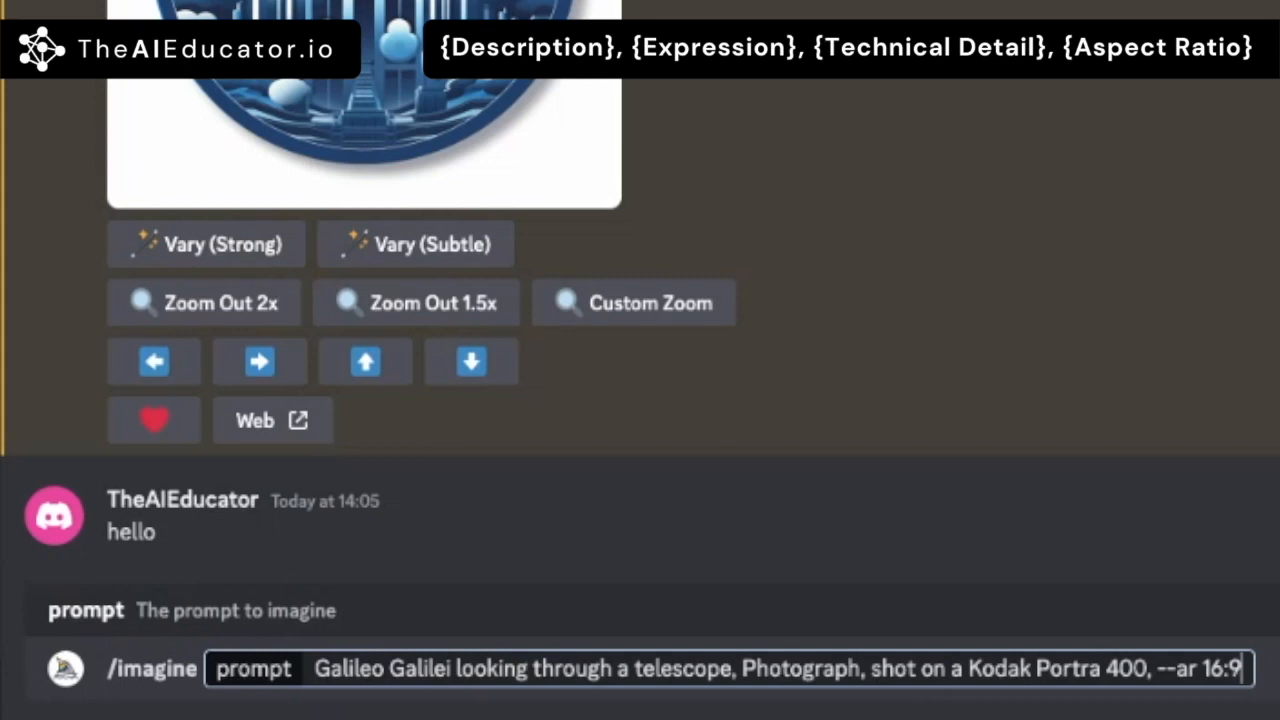
- Highlight the "Photograph," and "--ar 16:9" parts of the prompt in turn, and submit it to generate the images
click(746, 655)
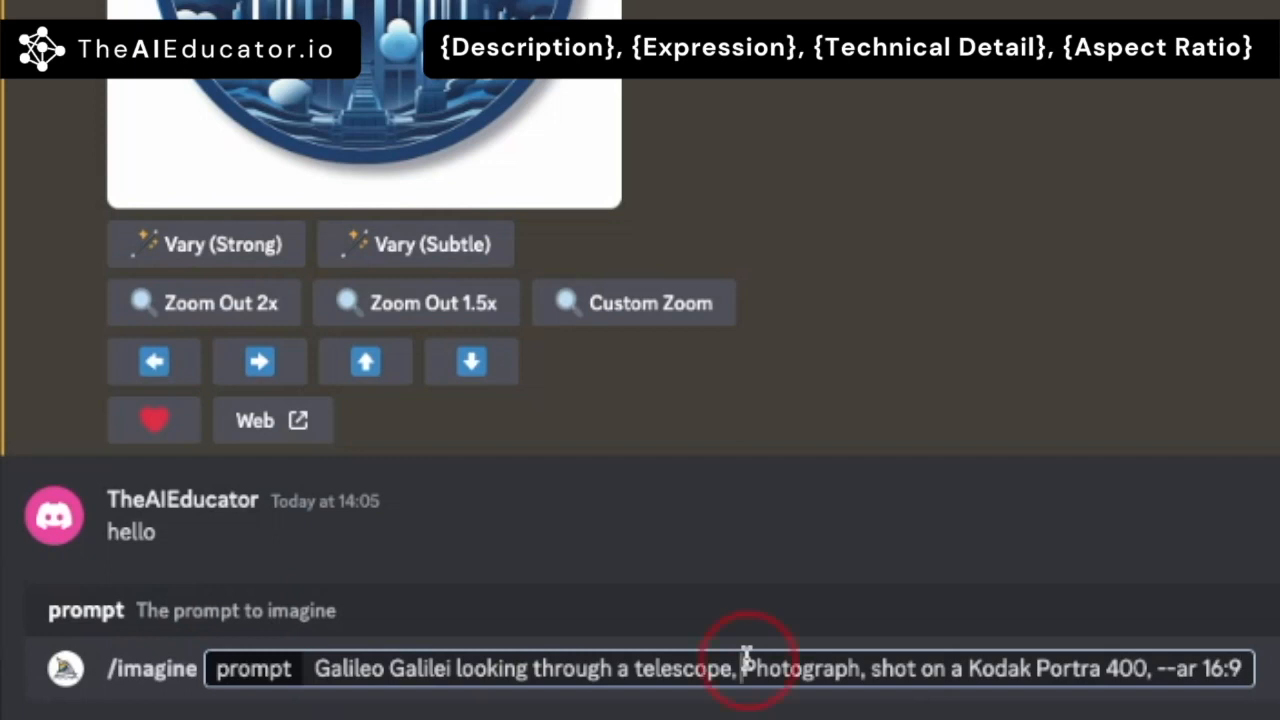
drag(746, 655, 862, 662)
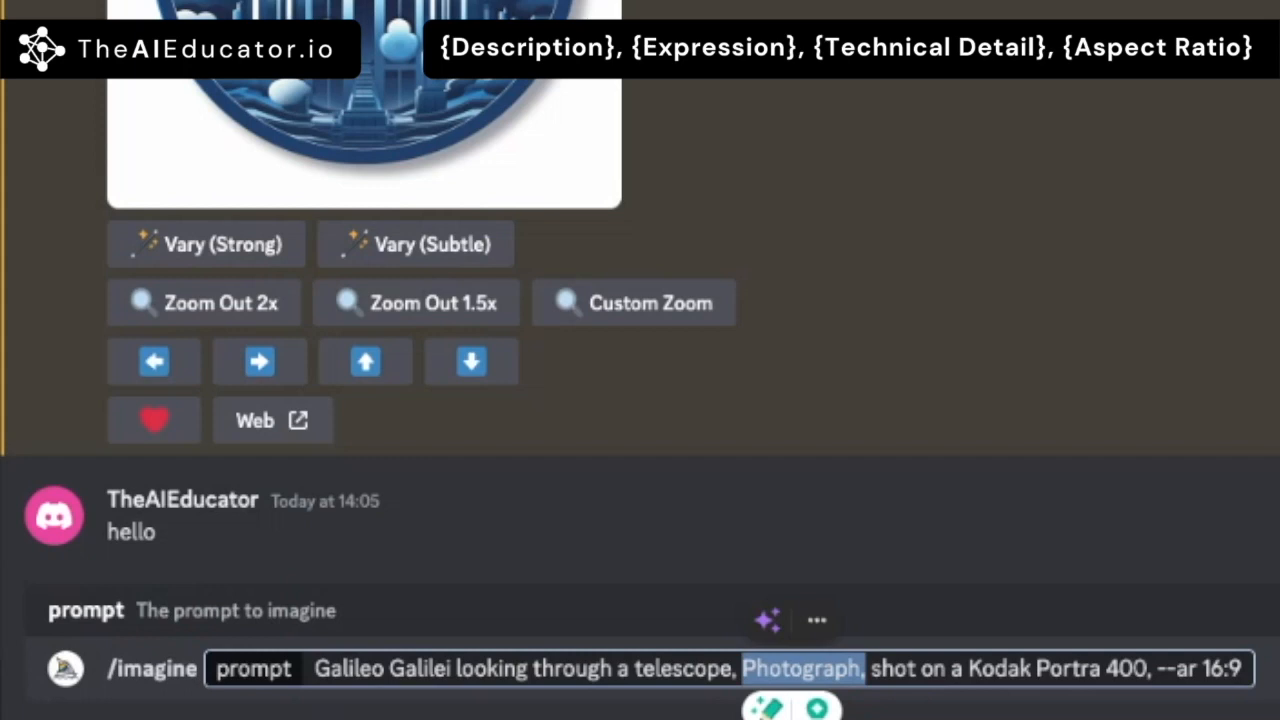
click(865, 666)
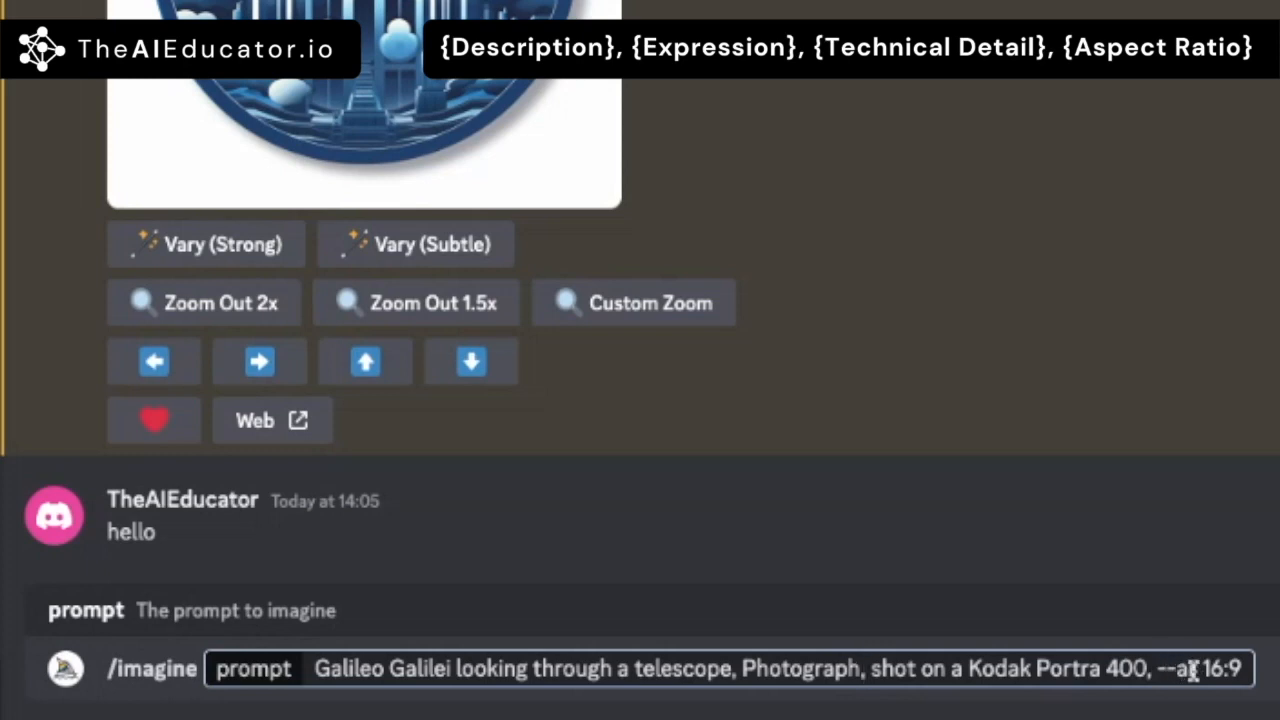
drag(1177, 669, 1244, 669)
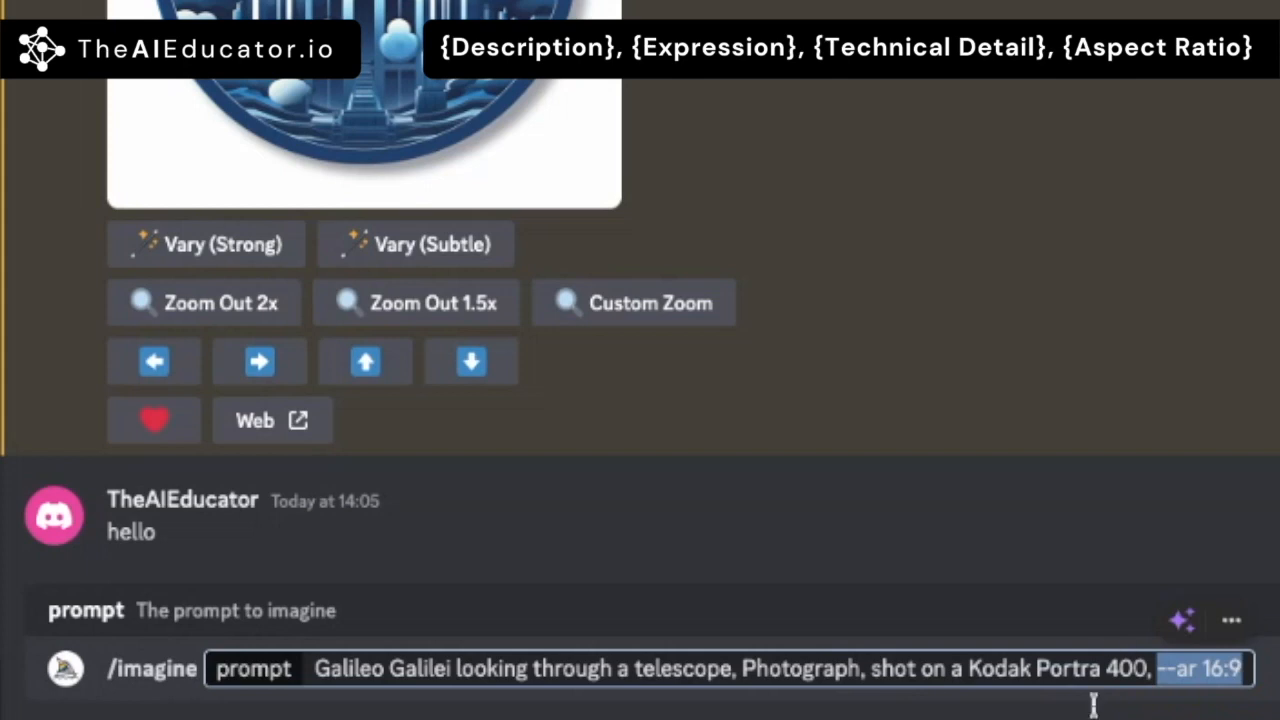
click(1247, 668)
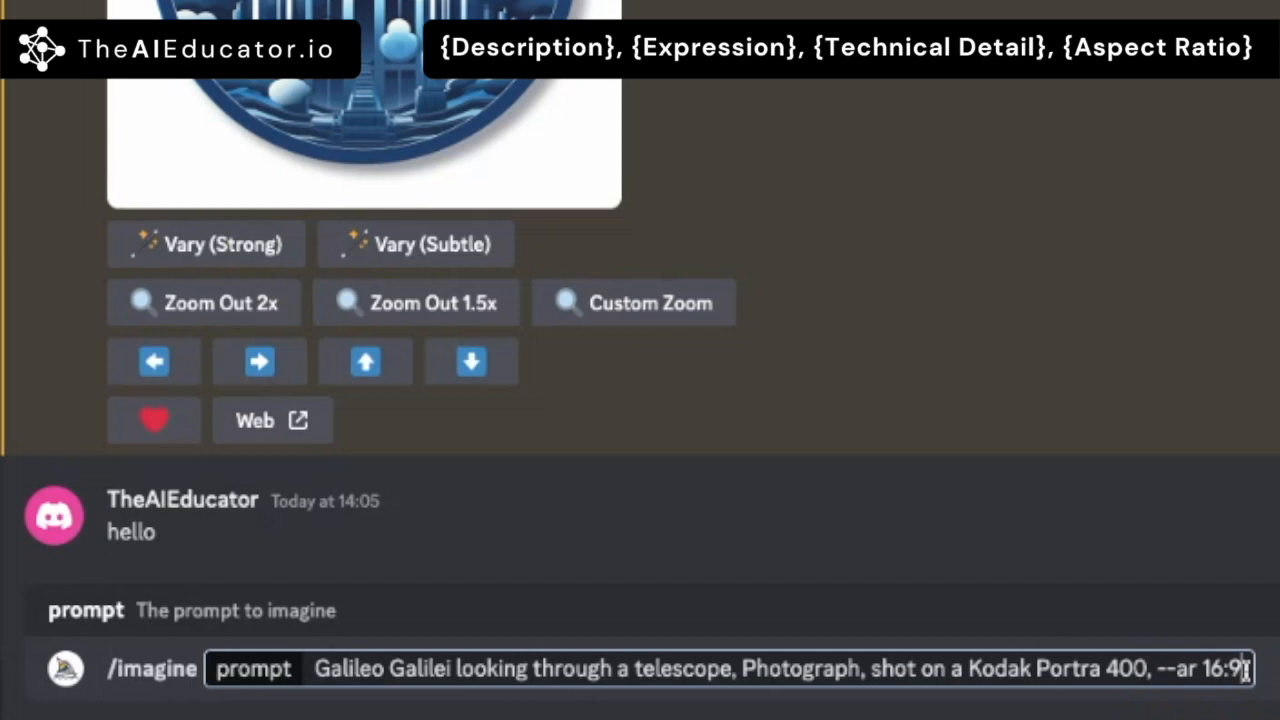
key(Return)
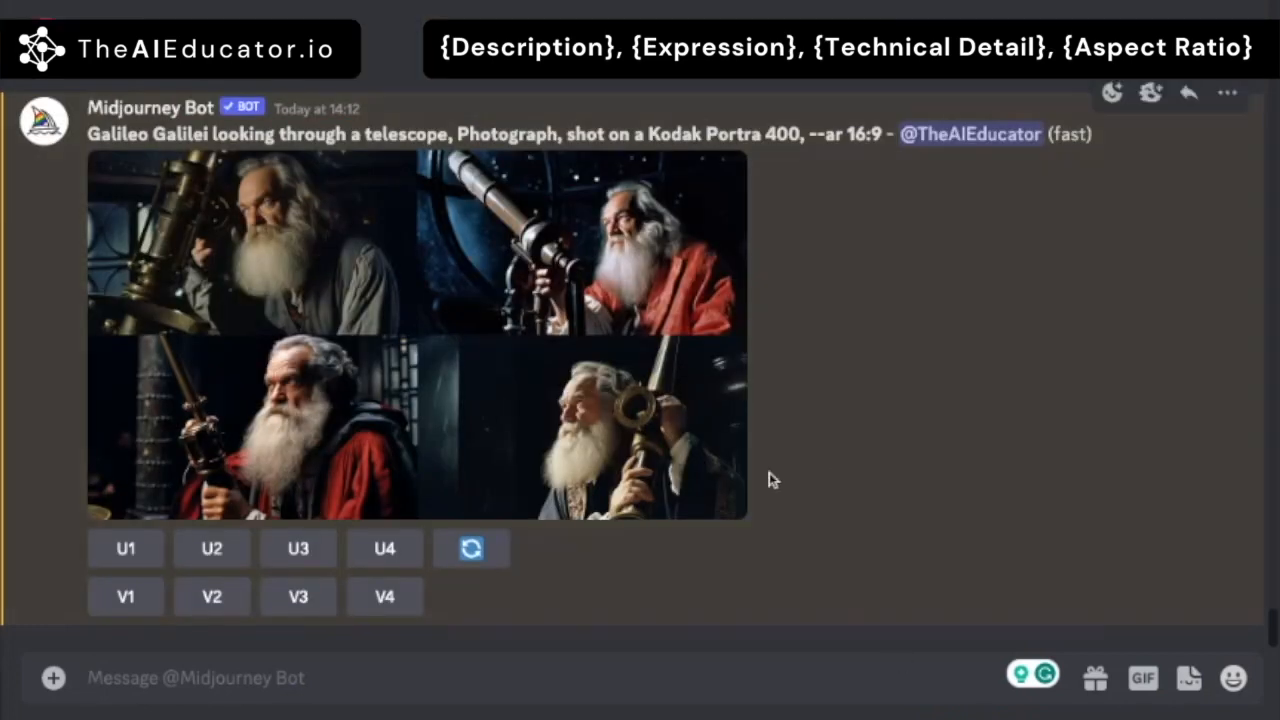
- View the generated grid of four Galileo images at enlarged size and close the preview
scroll(503, 366, up, 2)
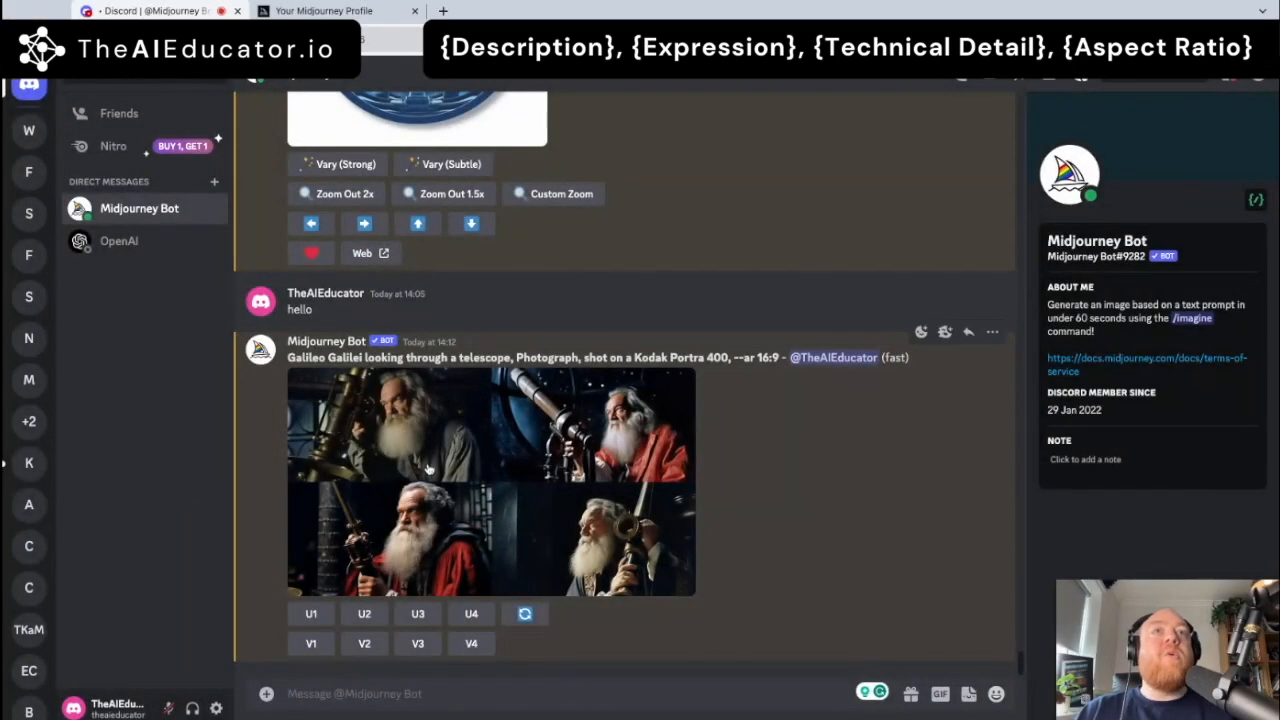
click(526, 404)
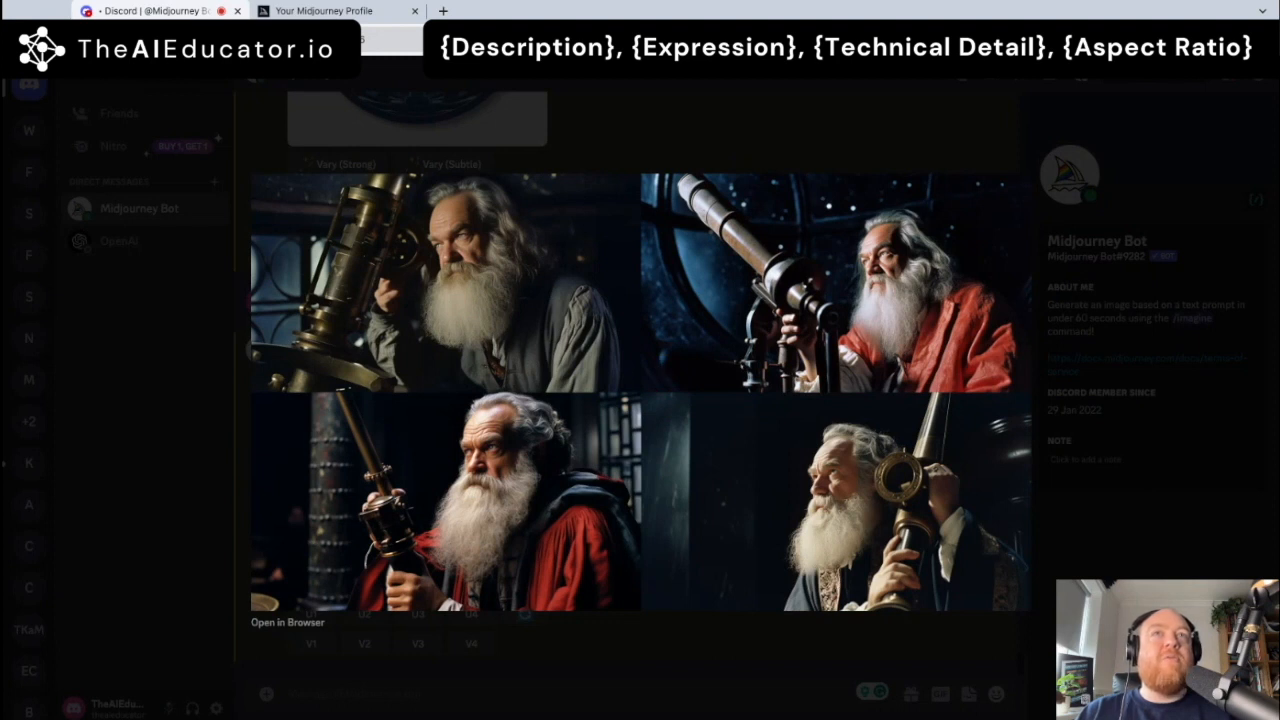
click(189, 417)
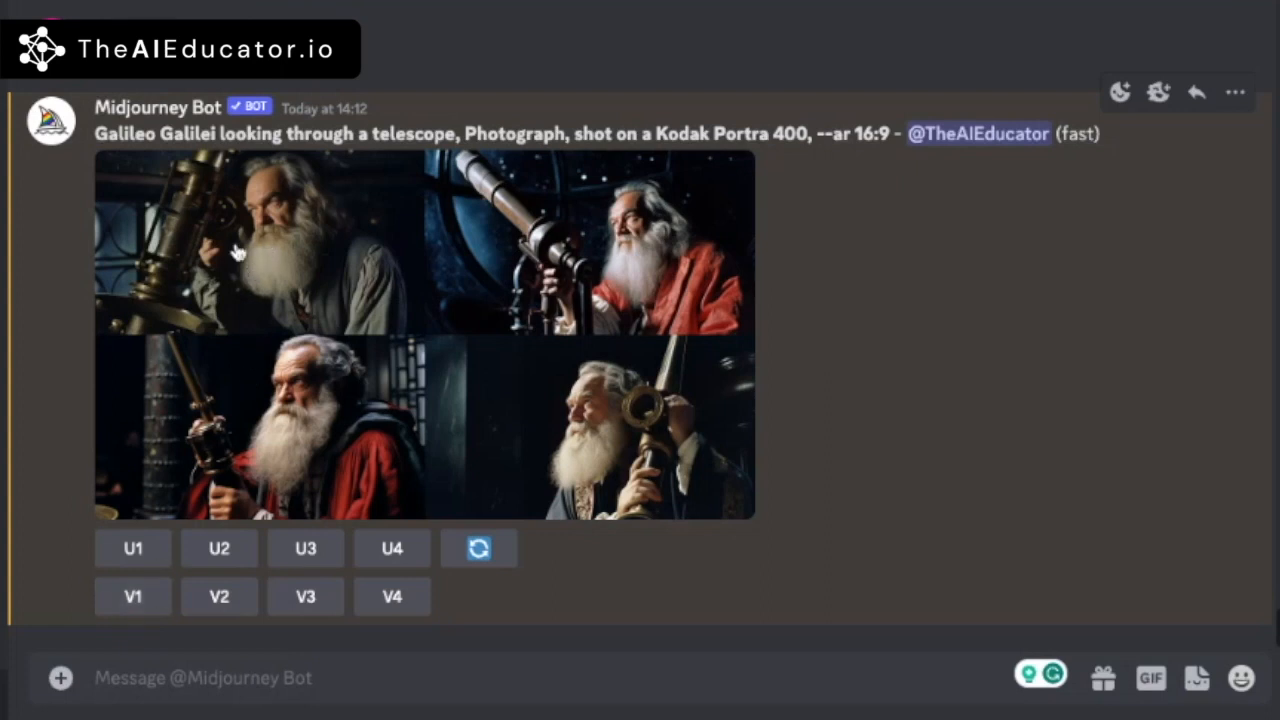
- Generate variations of the first Galileo image and view the new grid at enlarged size
click(134, 600)
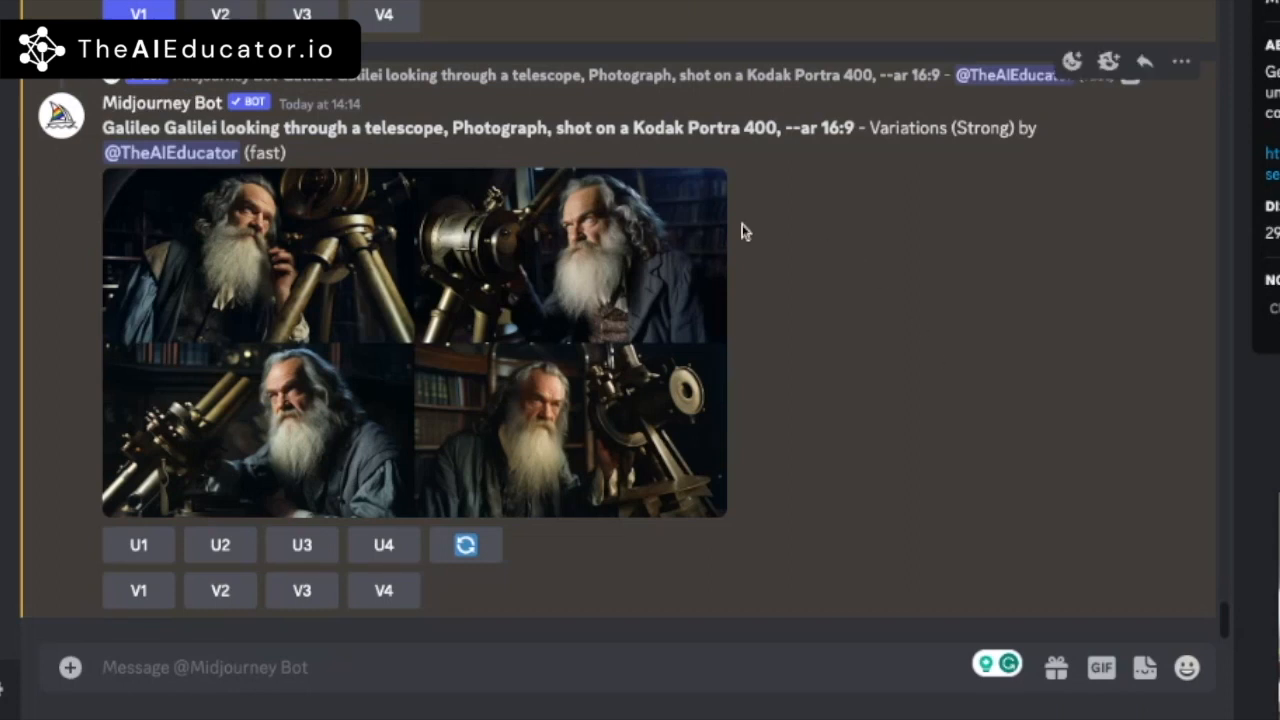
scroll(742, 224, up, 3)
scroll(742, 224, down, 2)
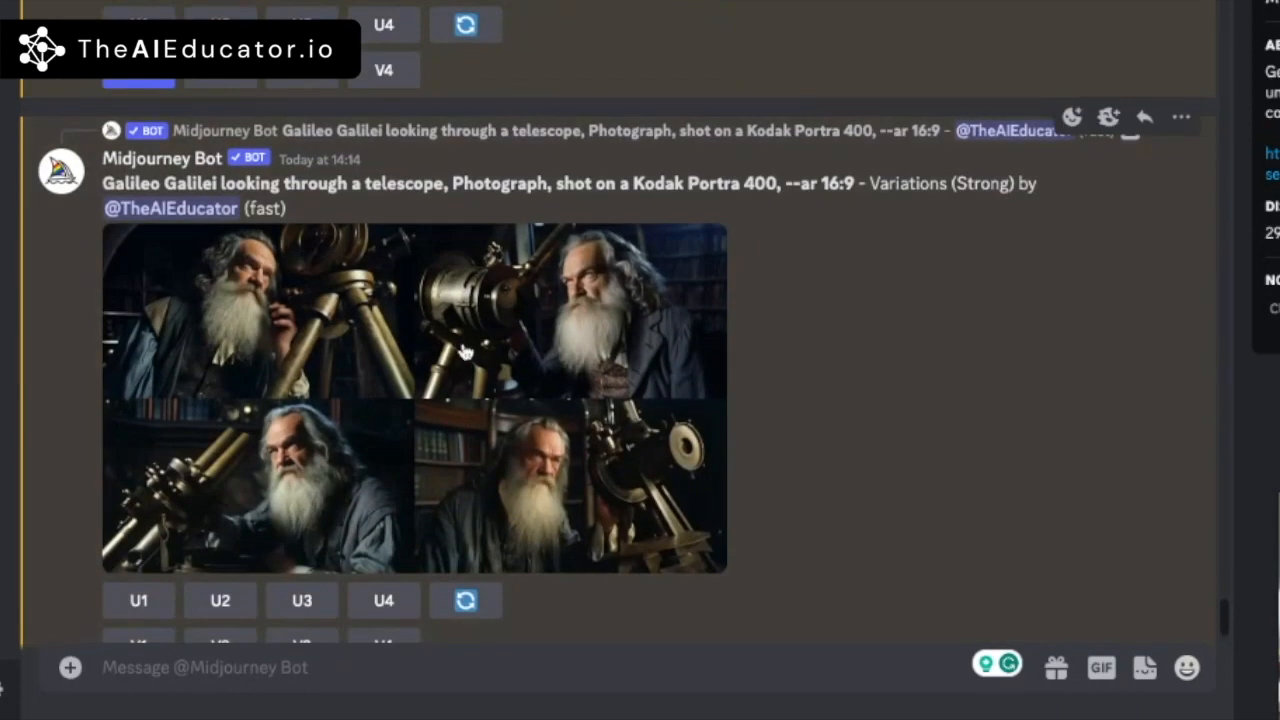
click(480, 366)
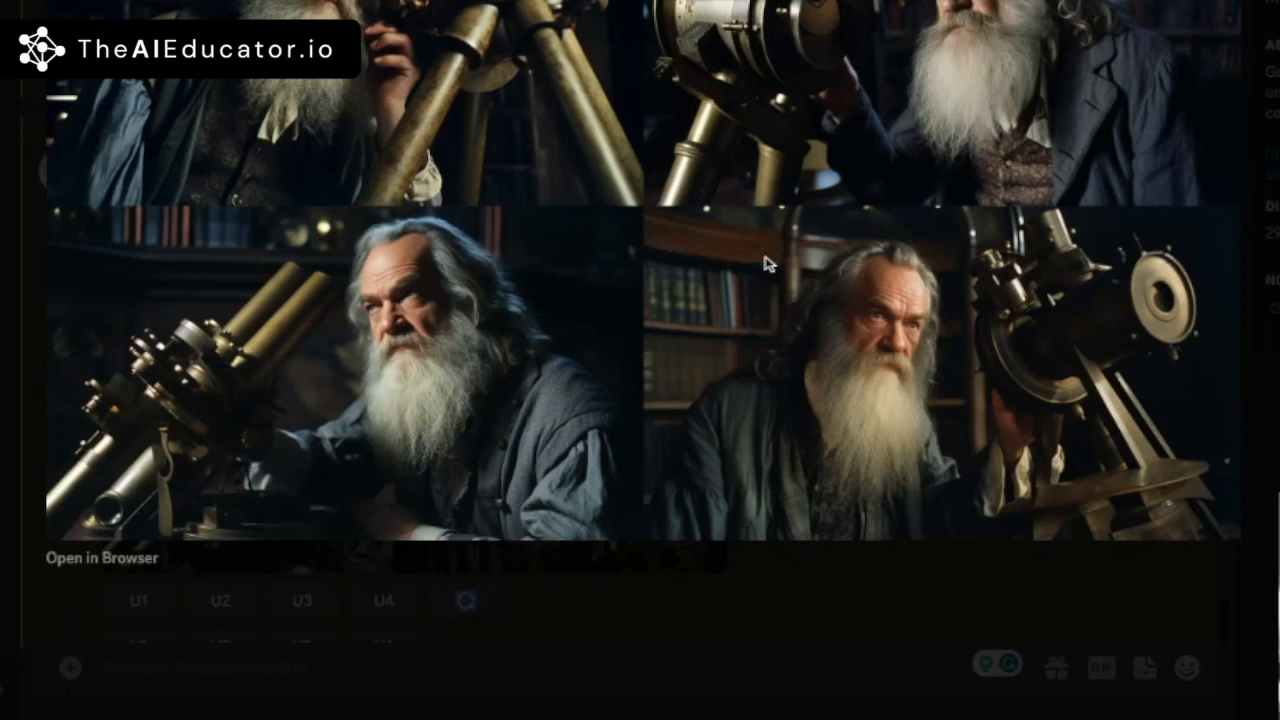
click(1250, 362)
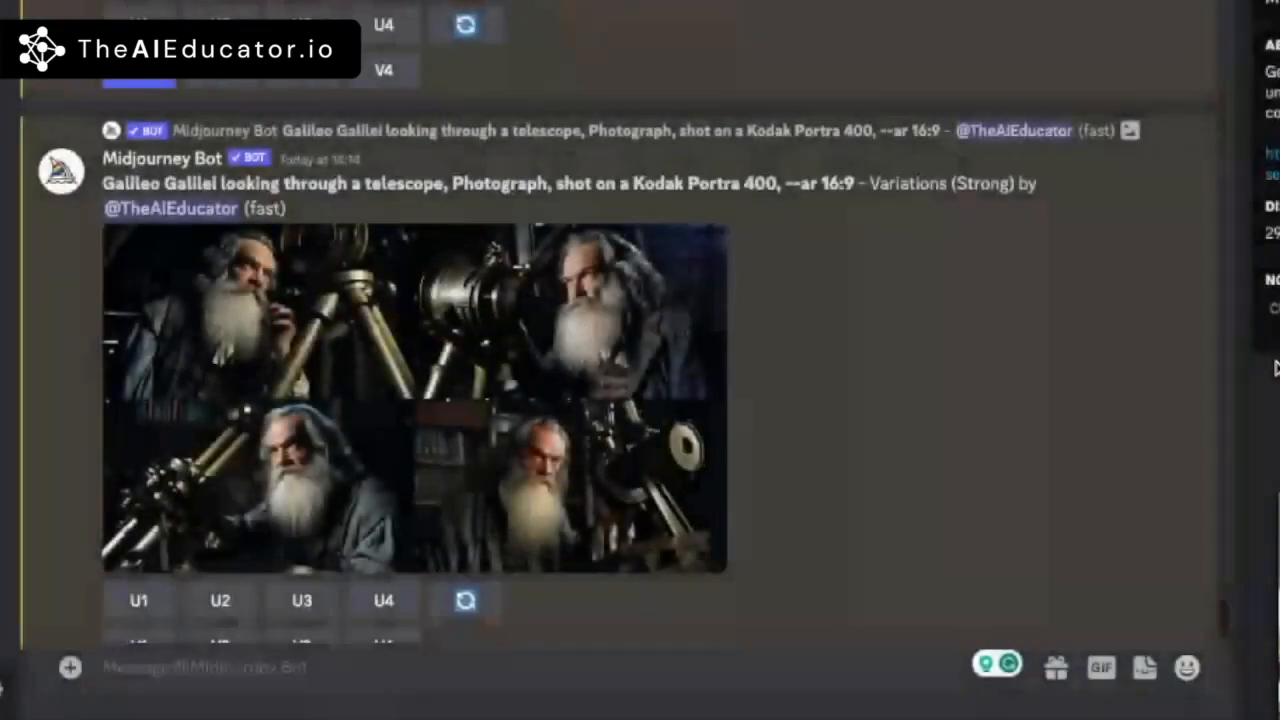
scroll(425, 532, down, 1)
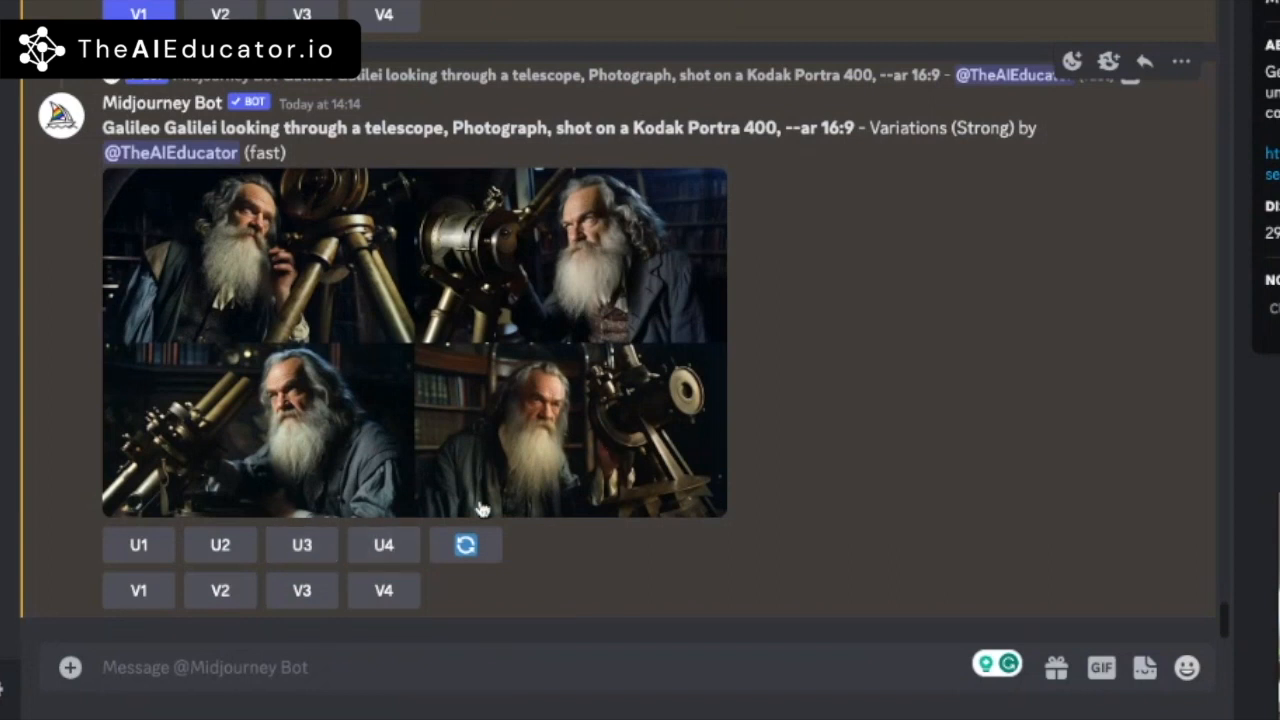
- Upscale the fourth Galileo variation, and generate 2x zoomed-out versions of the upscaled image
click(385, 548)
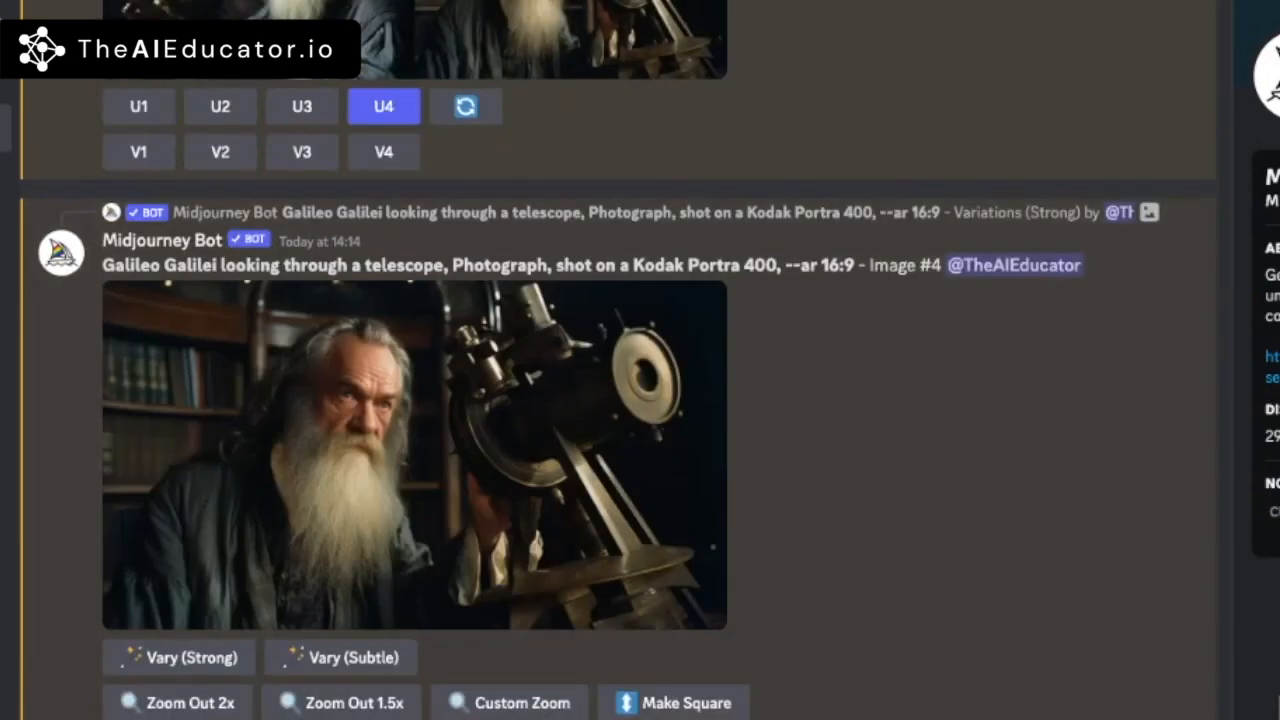
click(412, 462)
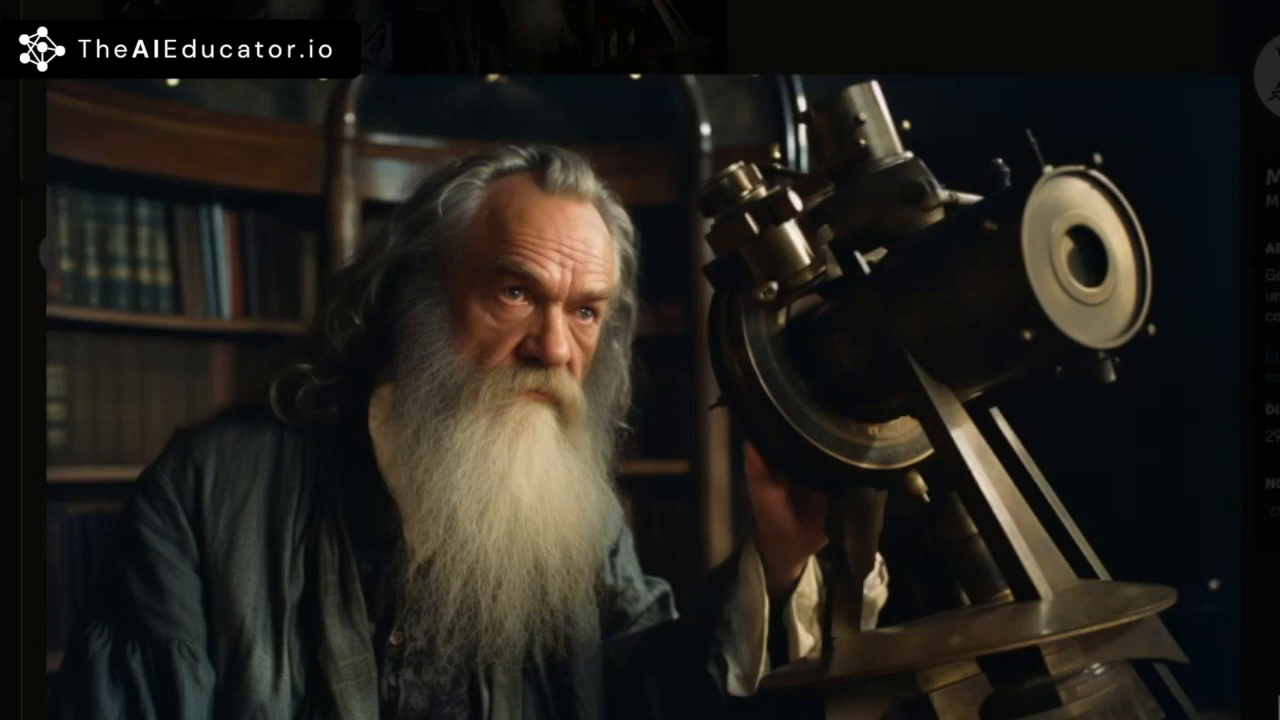
click(475, 8)
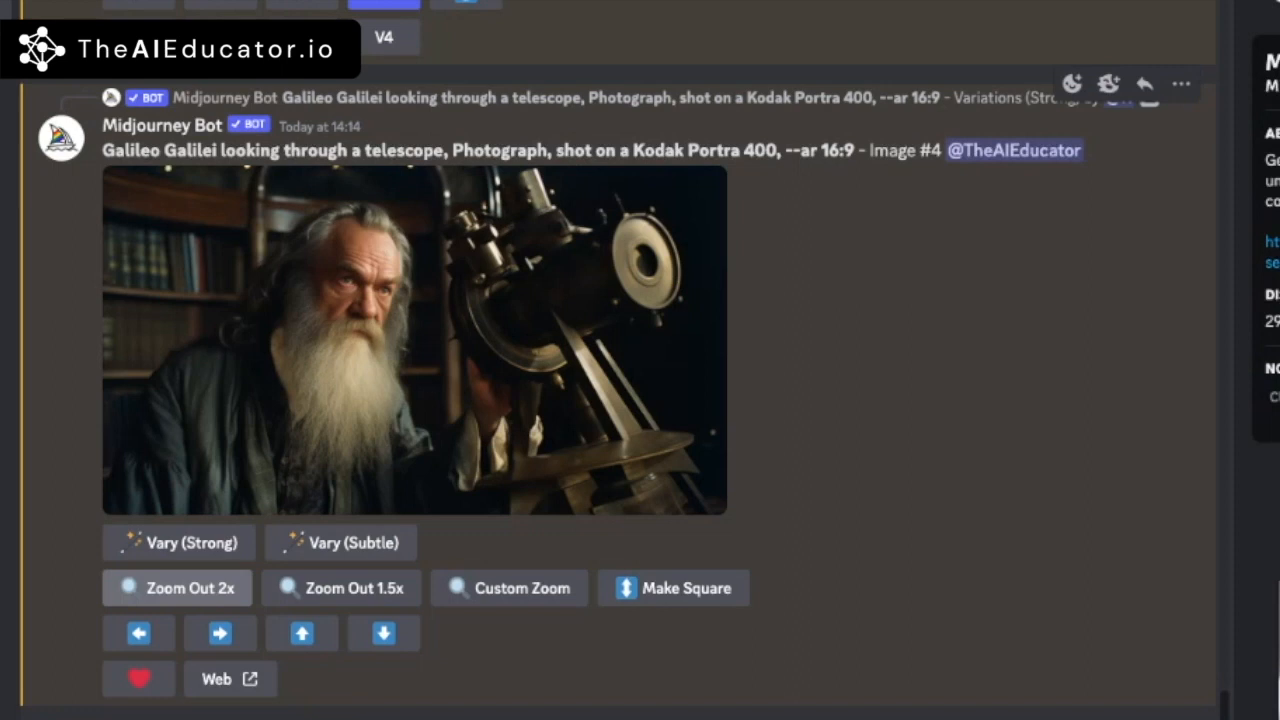
click(177, 587)
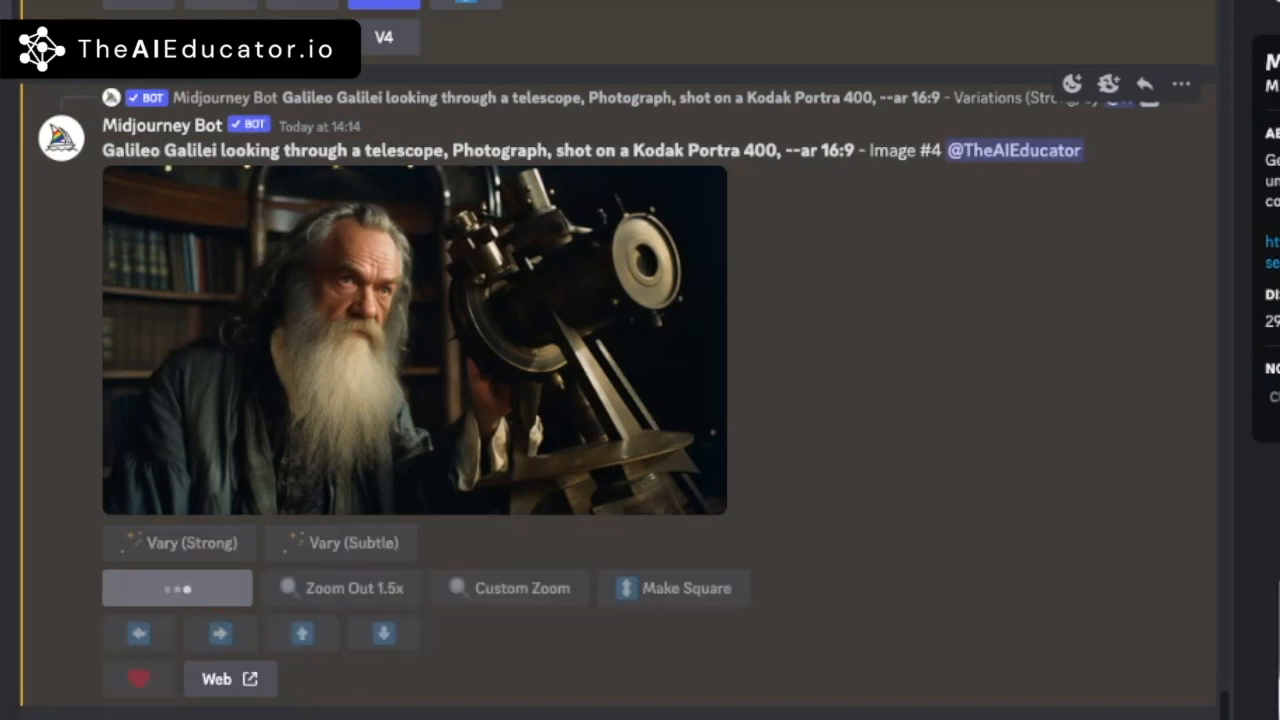
- Open the upscaled fourth image's page on the Midjourney website, look at it and return to Discord
scroll(562, 592, up, 1)
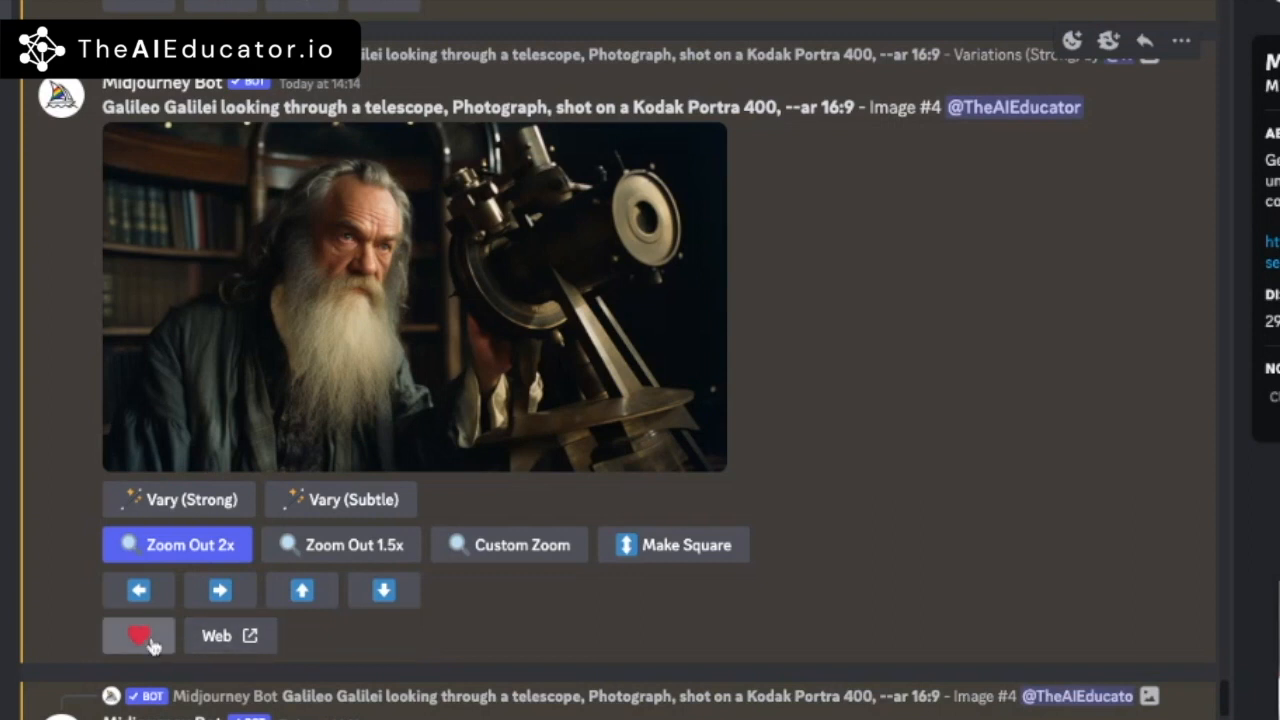
click(237, 646)
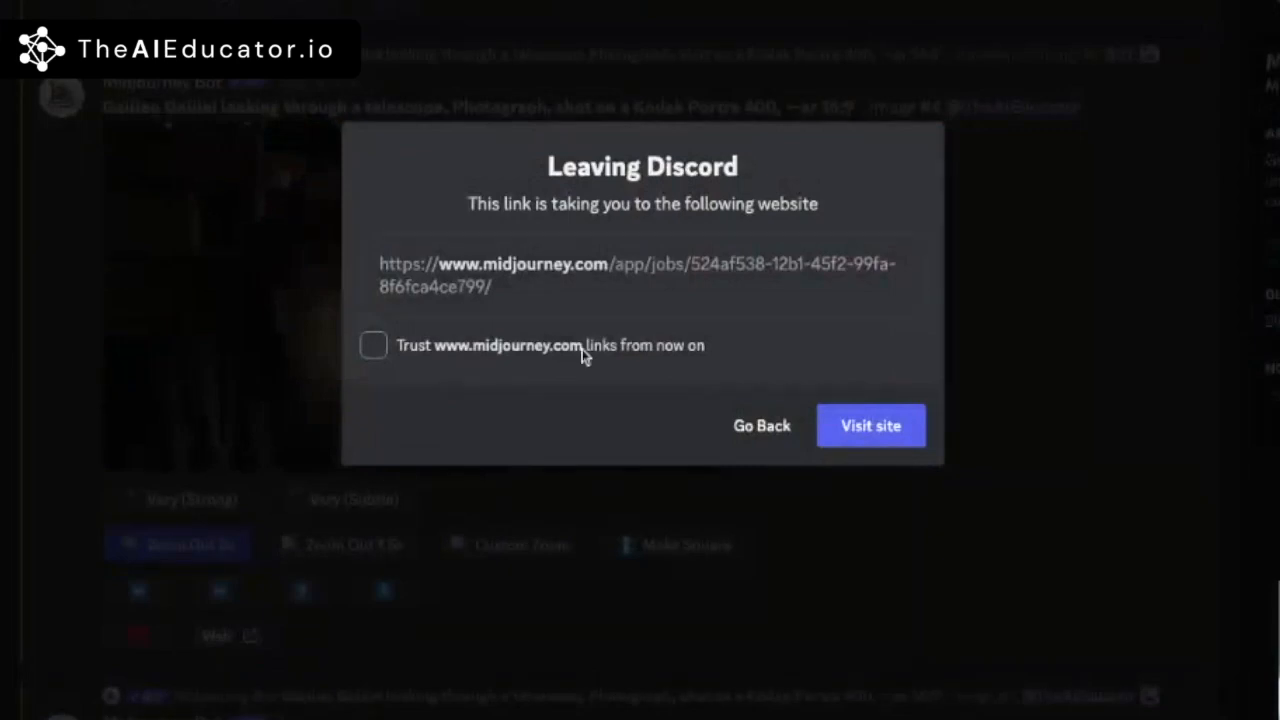
click(890, 432)
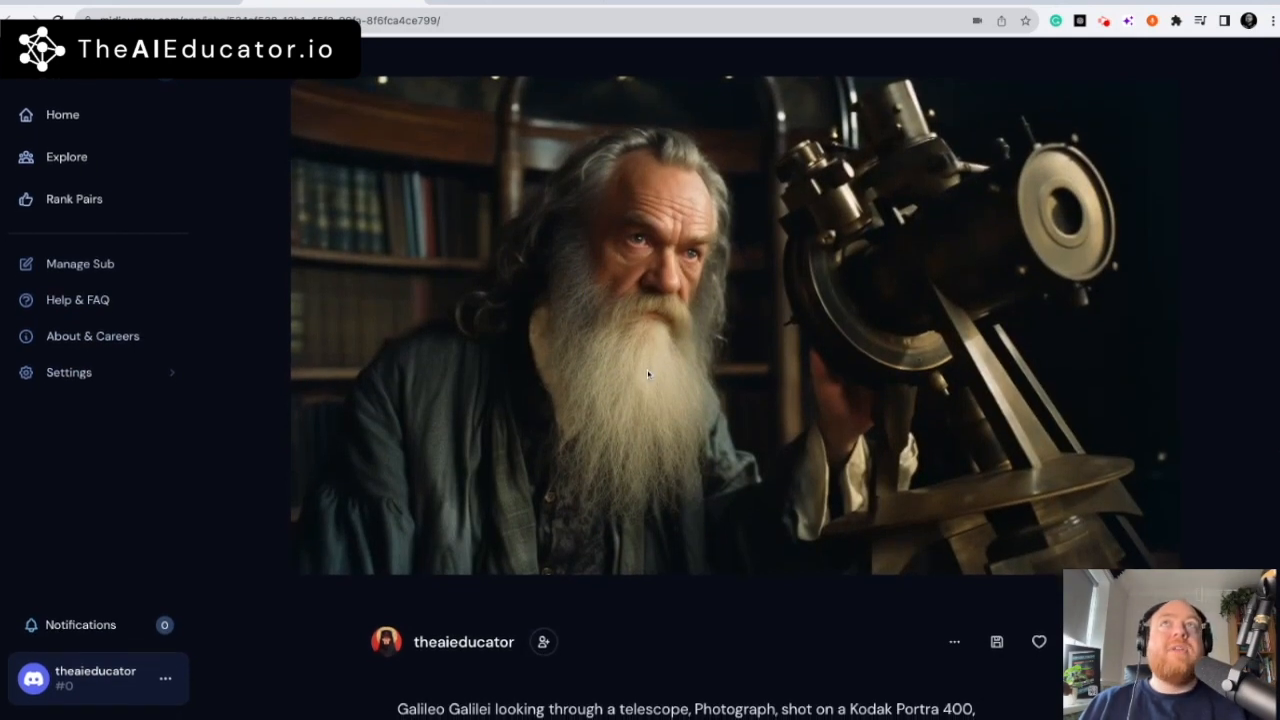
scroll(687, 384, up, 1)
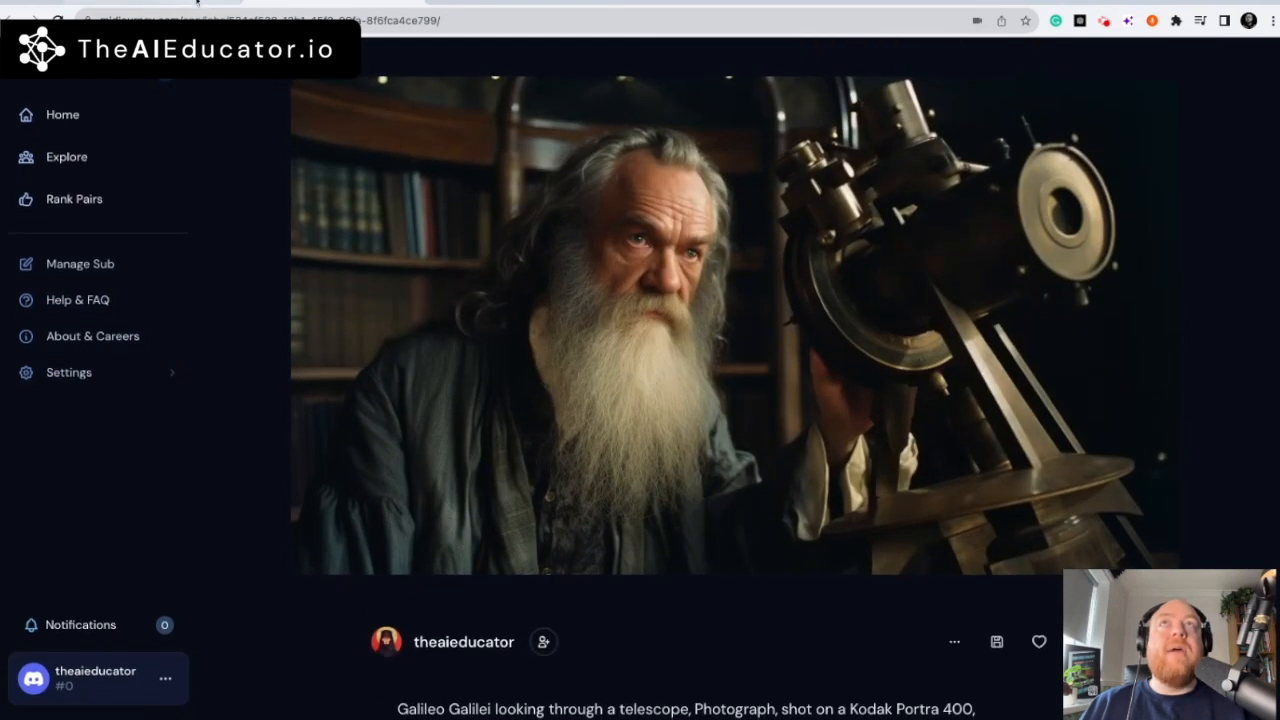
click(197, 5)
- View the grid of zoomed-out Galileo images enlarged and upscale the first one
scroll(658, 408, down, 5)
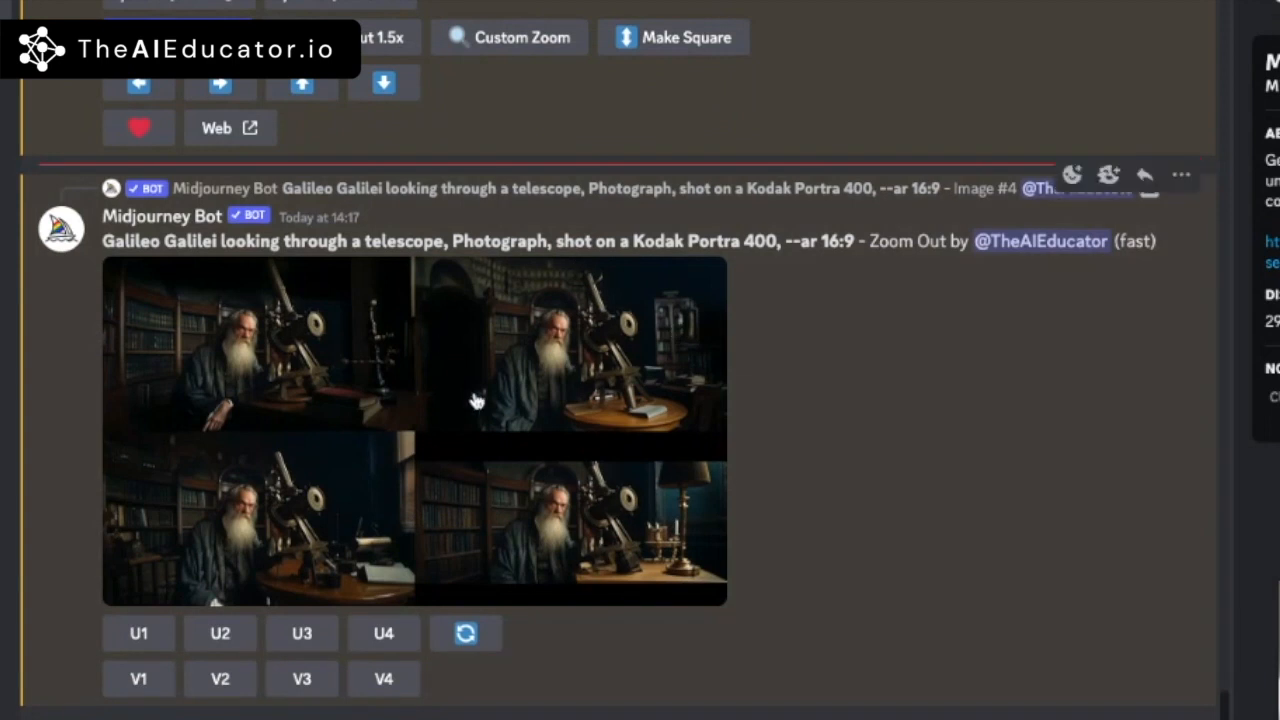
click(476, 400)
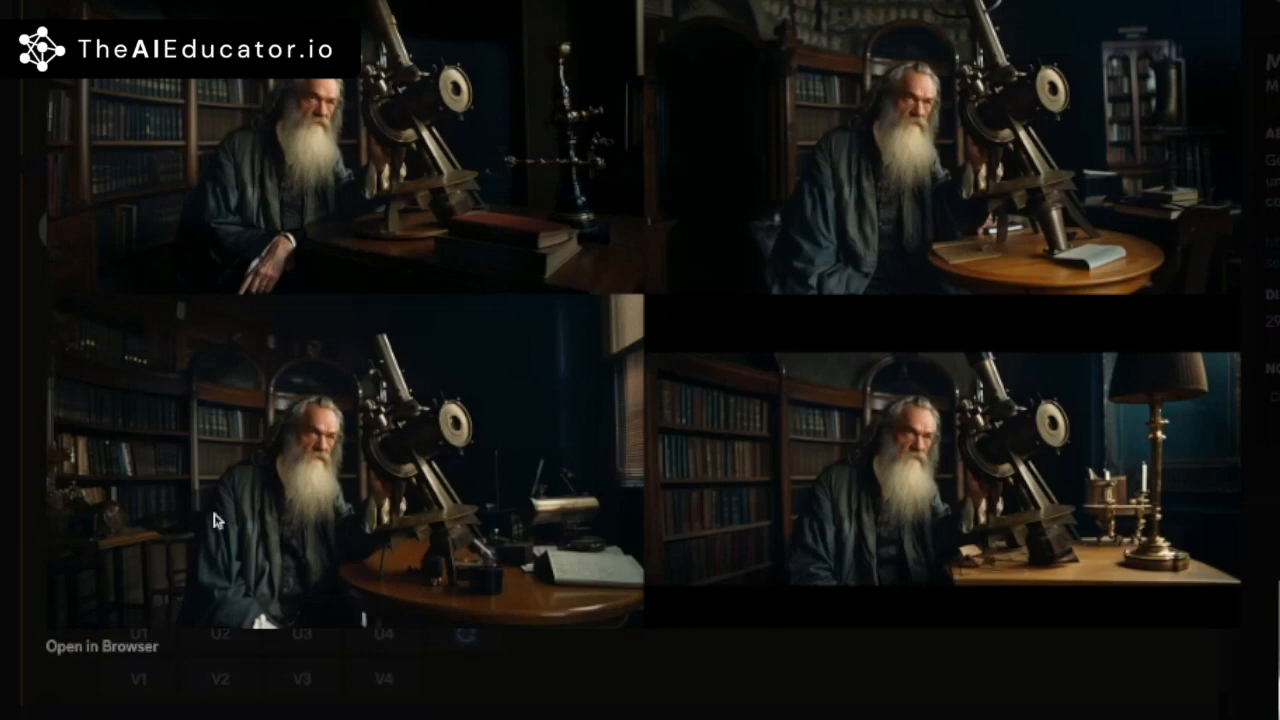
click(28, 215)
click(160, 633)
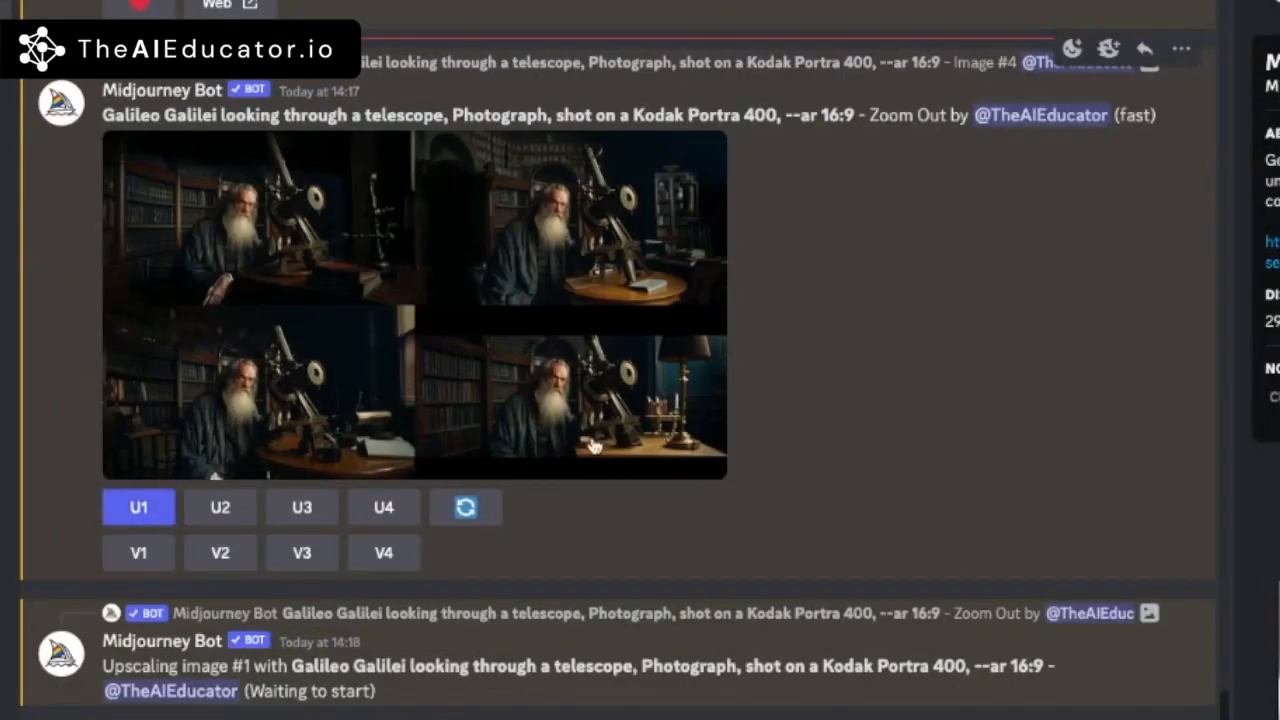
- Compare the original upscaled Galileo portrait with the upscaled zoomed-out image, viewing each at enlarged size
scroll(592, 446, up, 5)
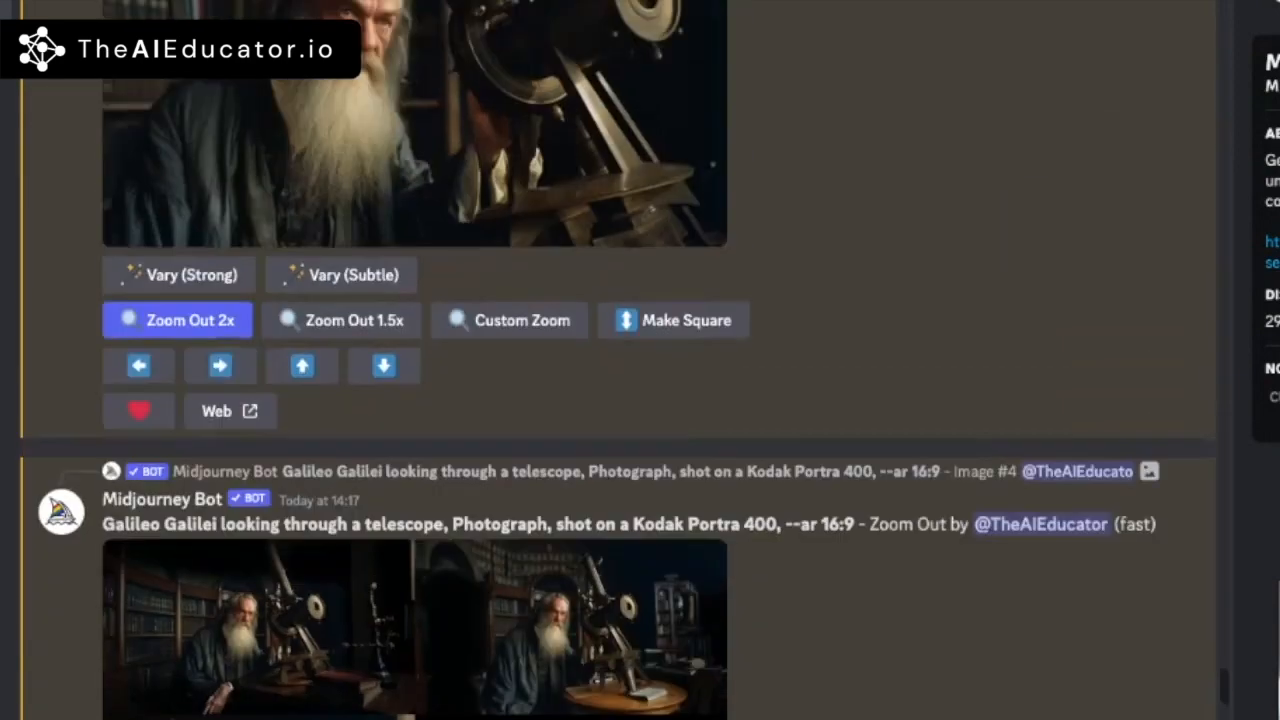
scroll(449, 274, up, 2)
click(449, 274)
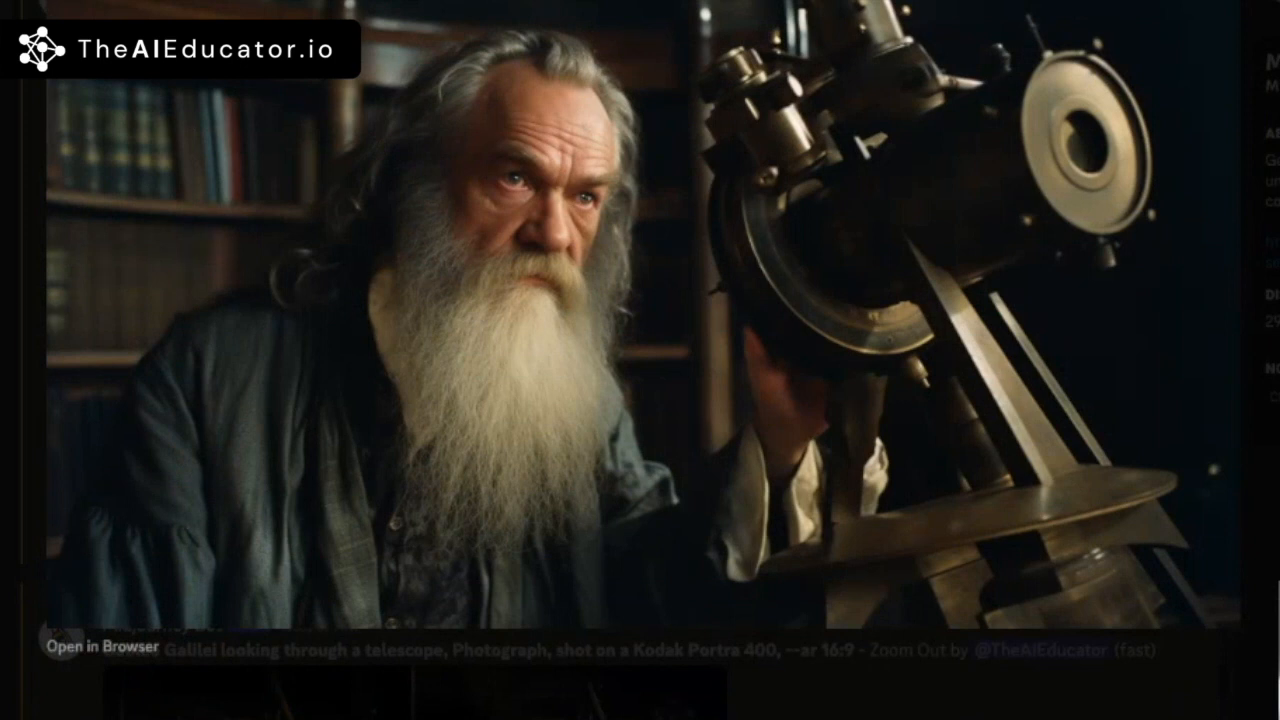
click(20, 400)
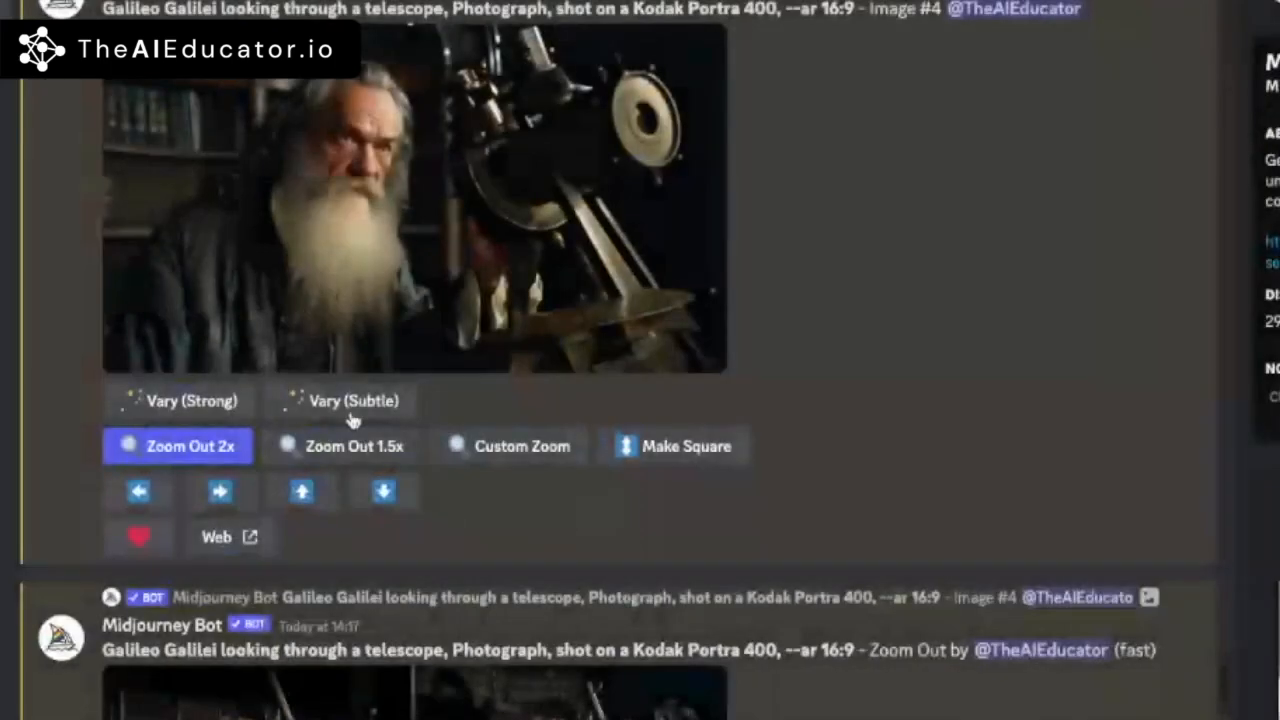
scroll(349, 417, down, 10)
click(437, 370)
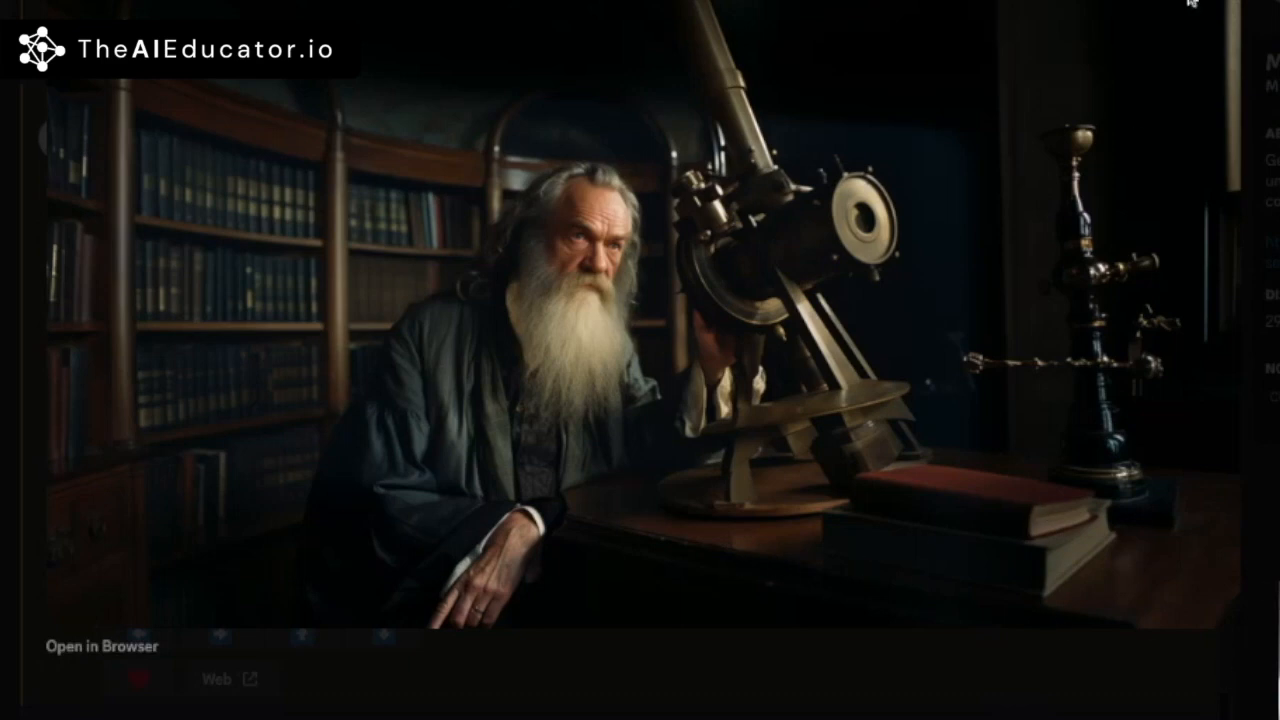
key(Escape)
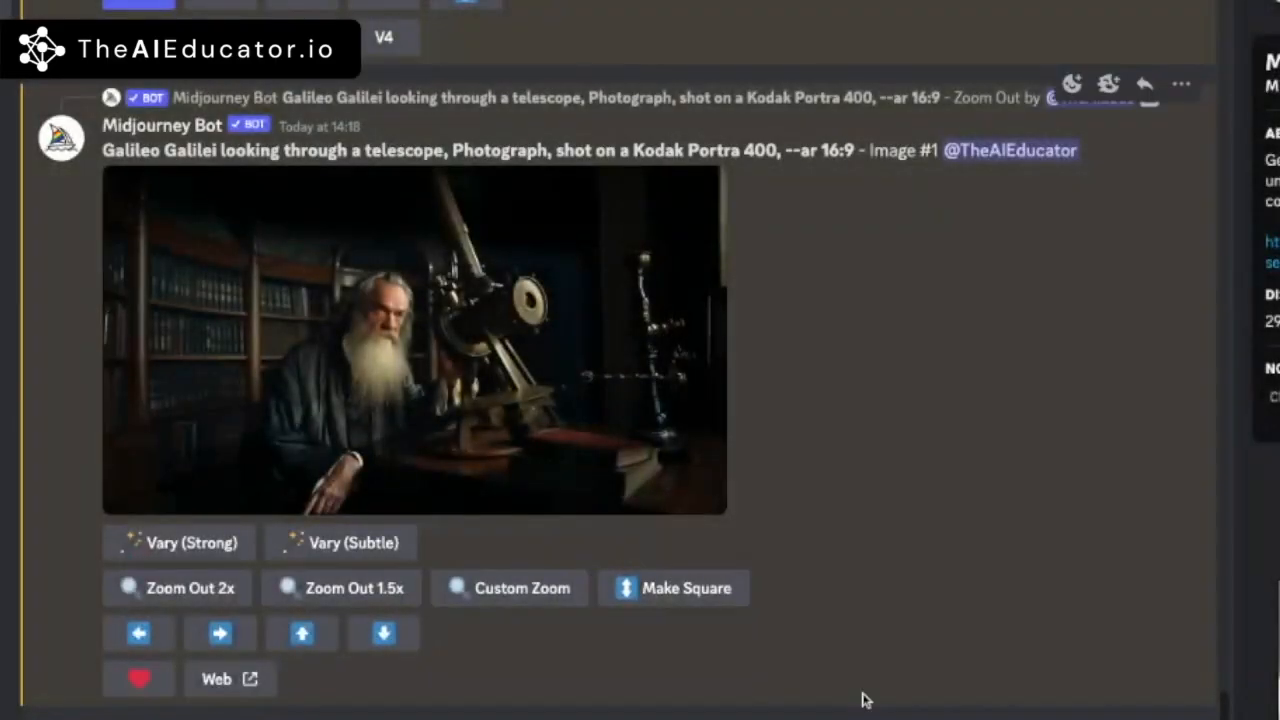
- Look back through the earlier Galileo results and view the upscaled zoomed-out image enlarged once more
scroll(866, 700, up, 15)
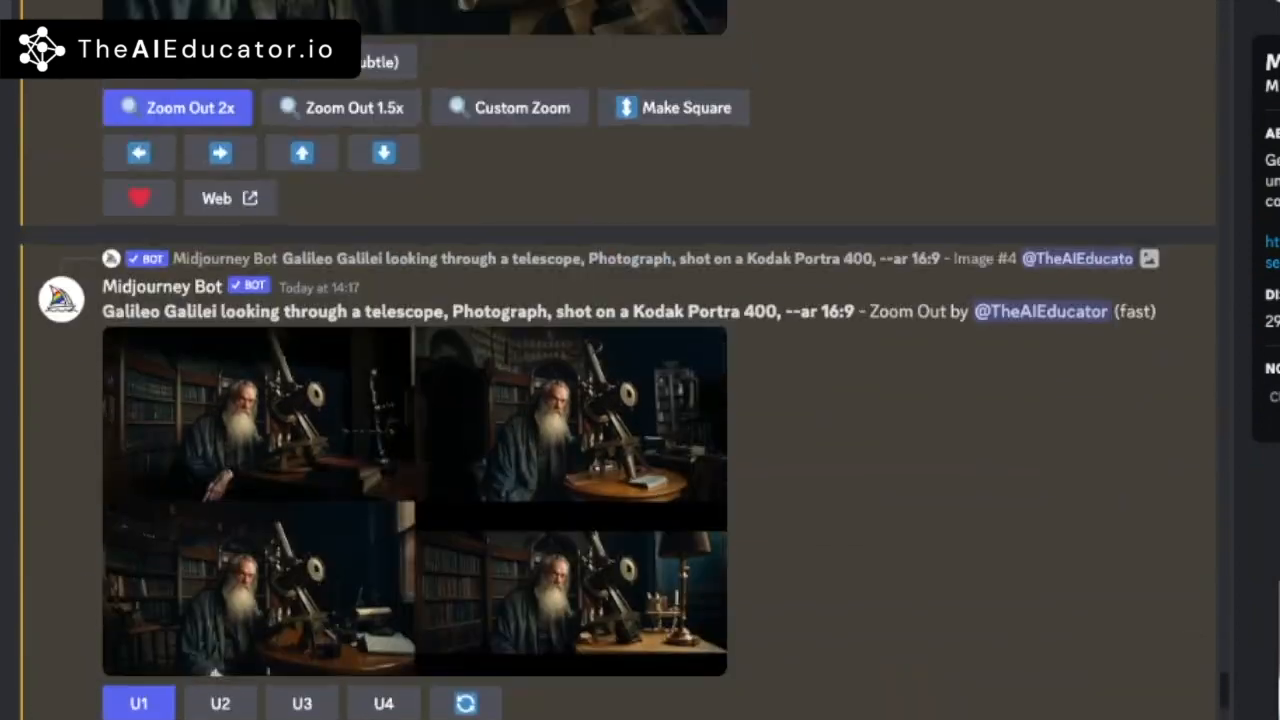
scroll(640, 360, up, 7)
scroll(640, 360, down, 13)
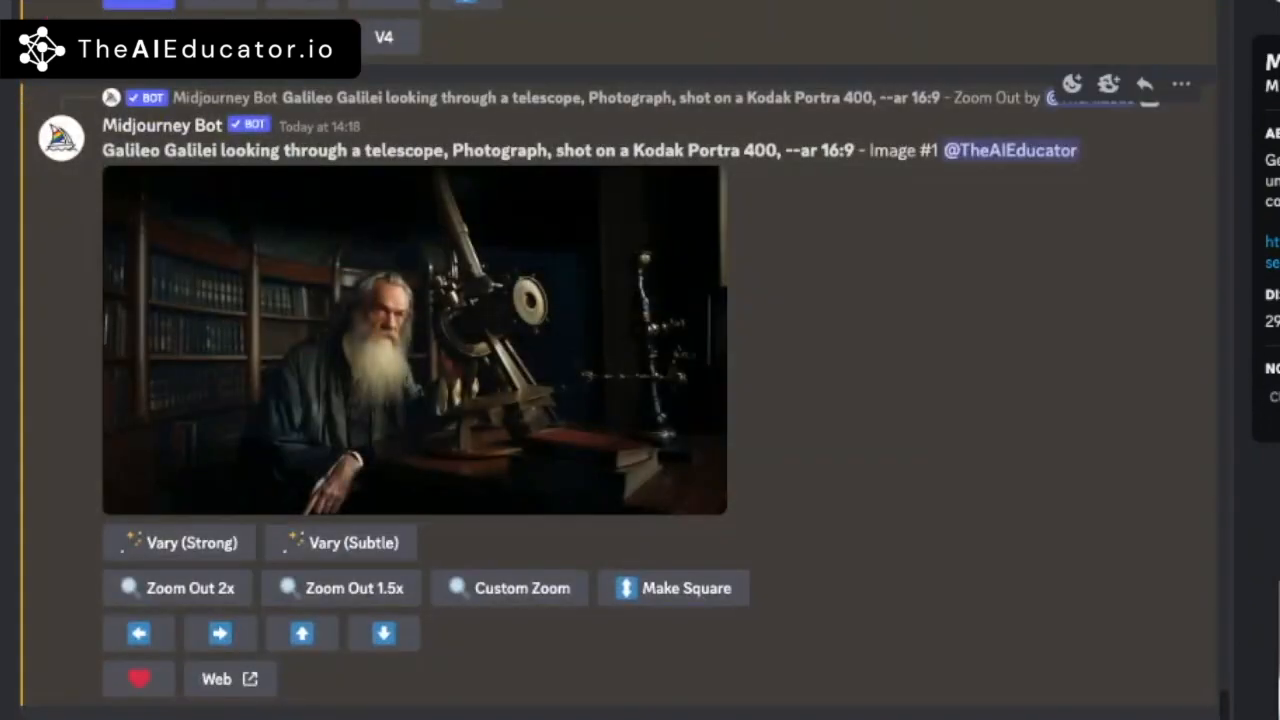
click(366, 296)
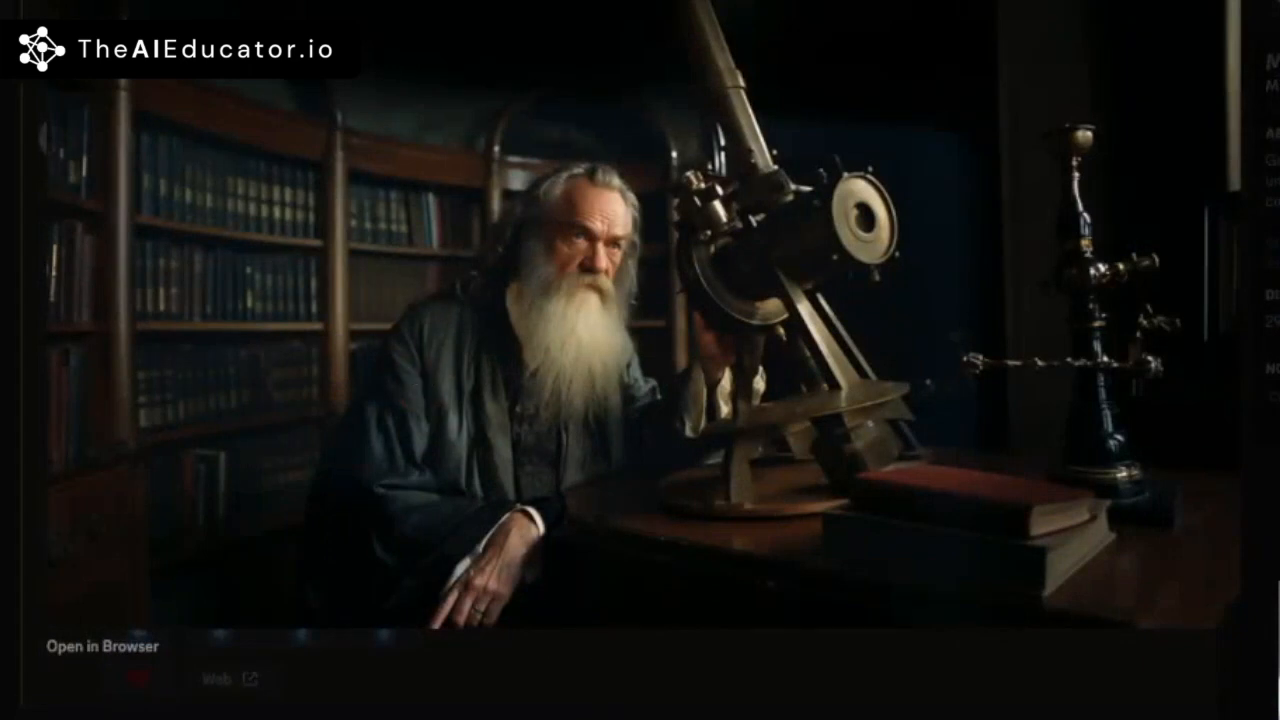
click(772, 684)
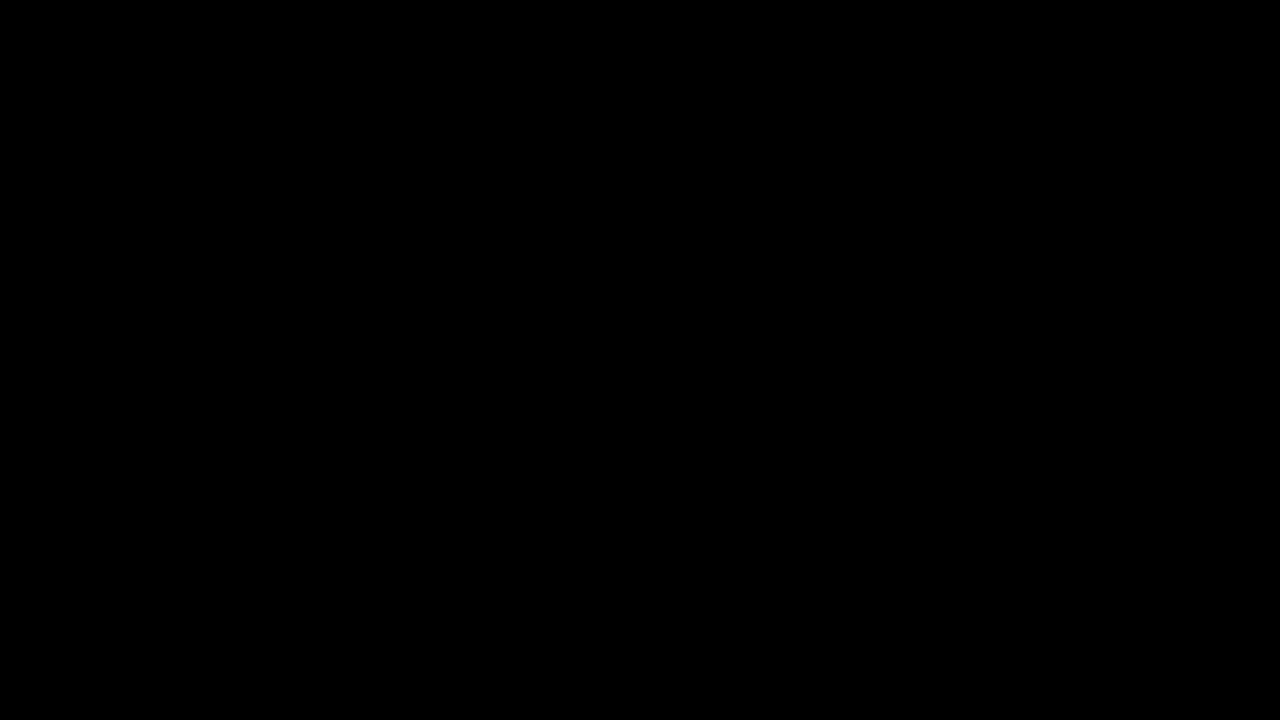